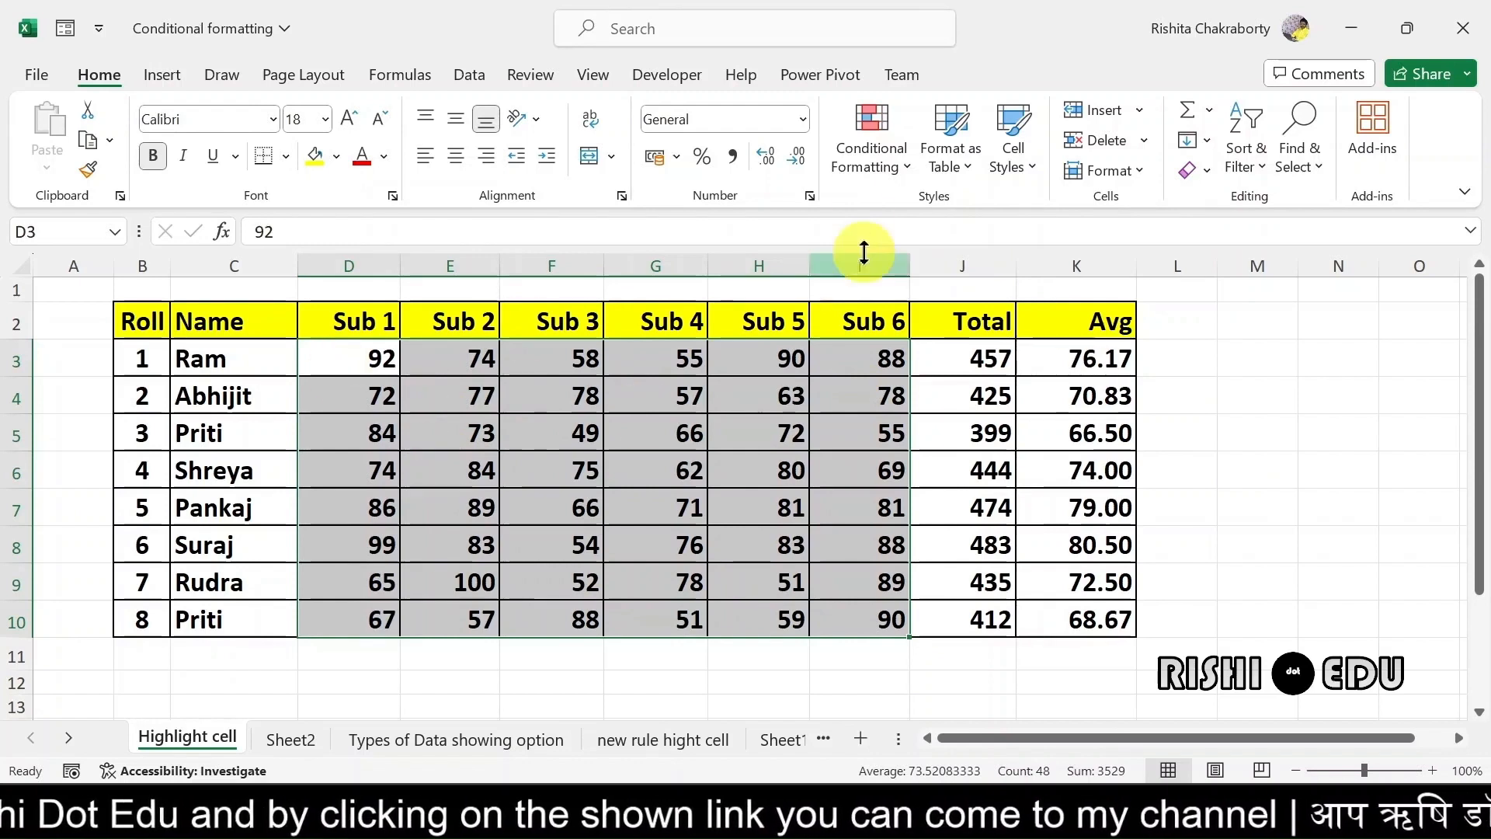
- Start a Greater Than highlight rule for the subject marks in D3:I10 with 70 as the threshold
{"action": "left_click", "coordinate": [910, 166]}
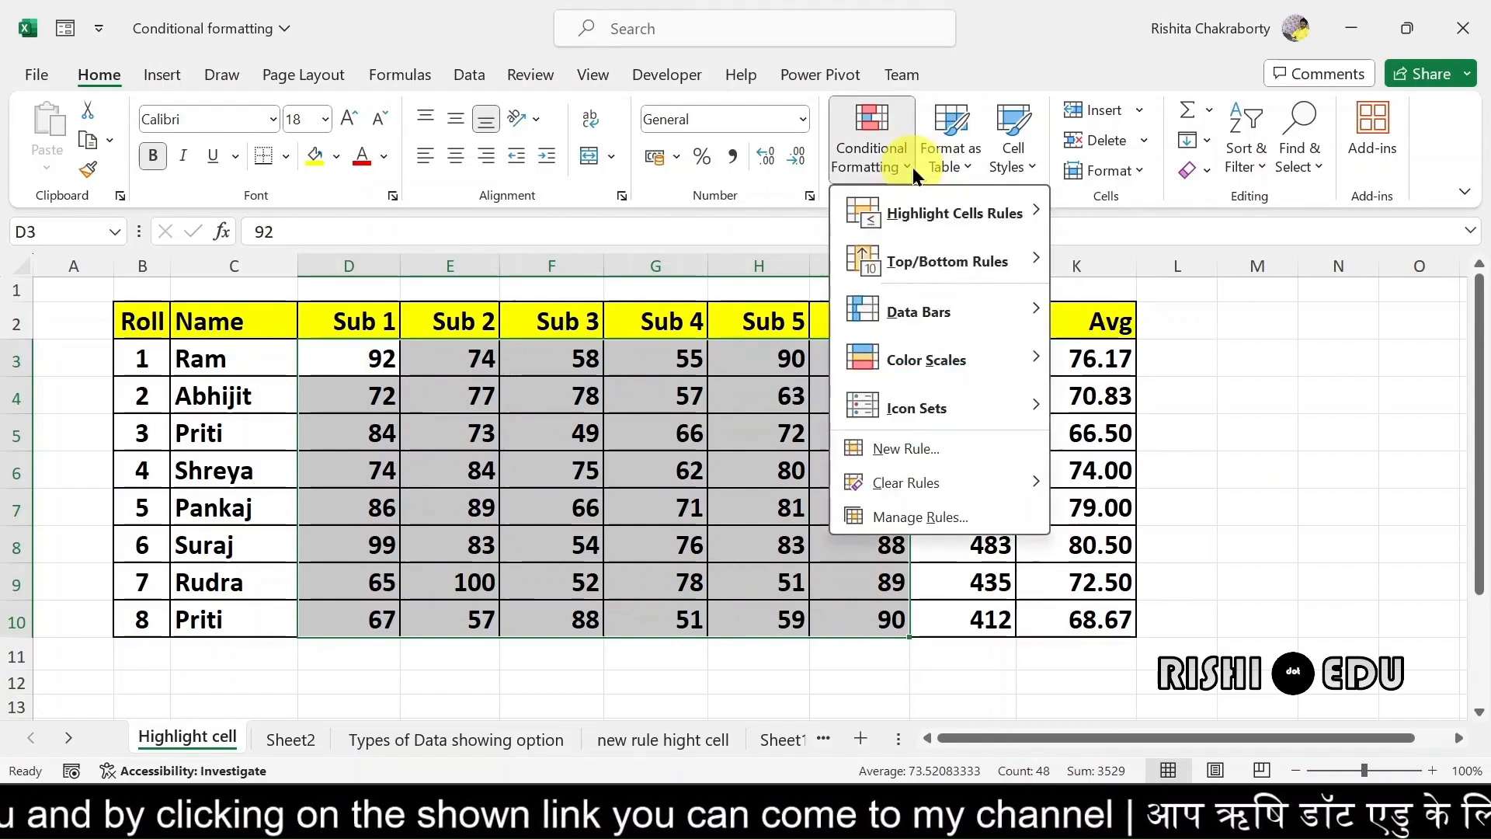
{"action": "mouse_move", "coordinate": [956, 202]}
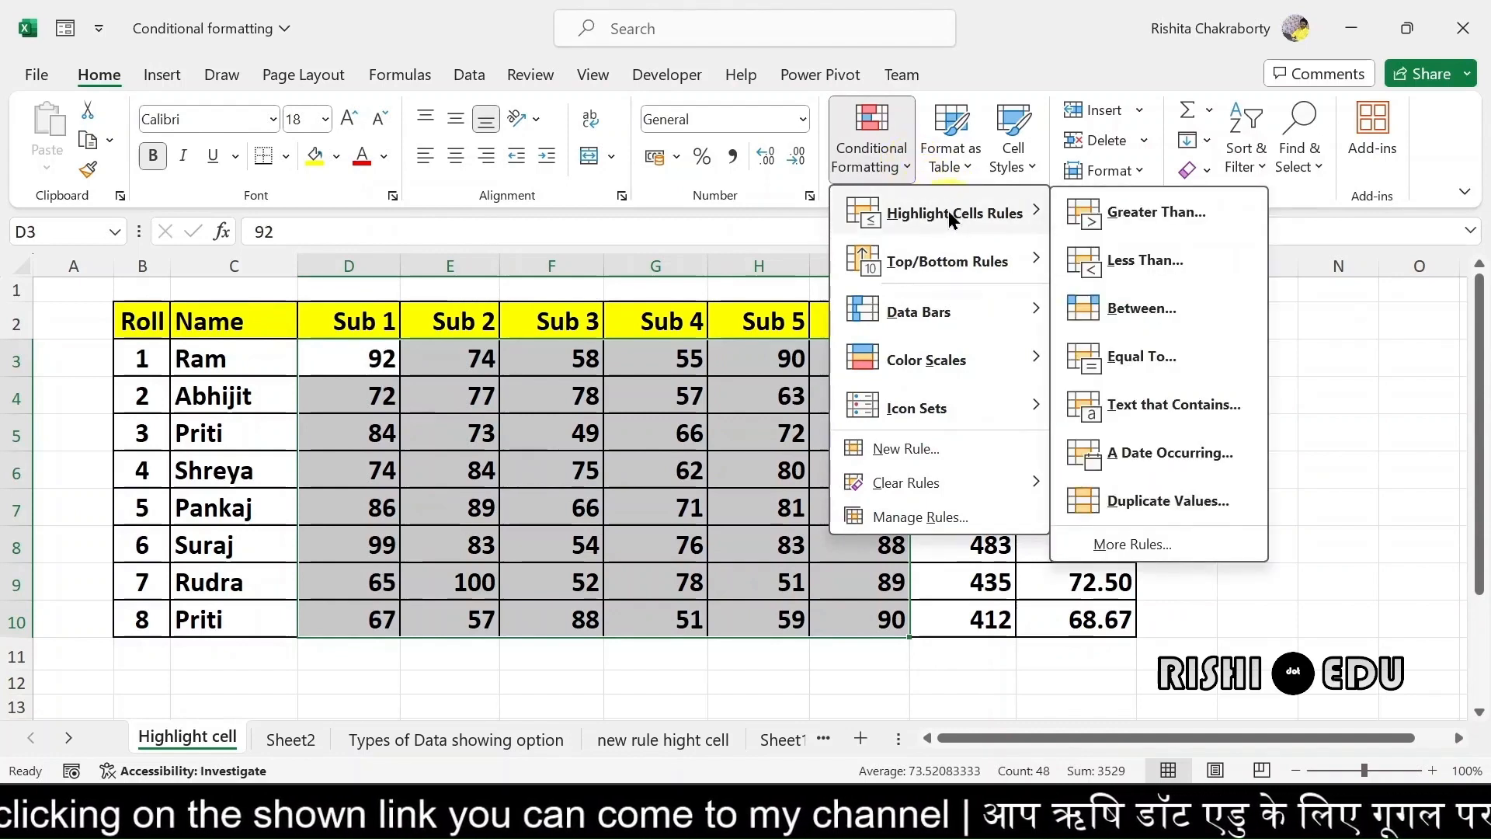
{"action": "left_click", "coordinate": [1163, 221]}
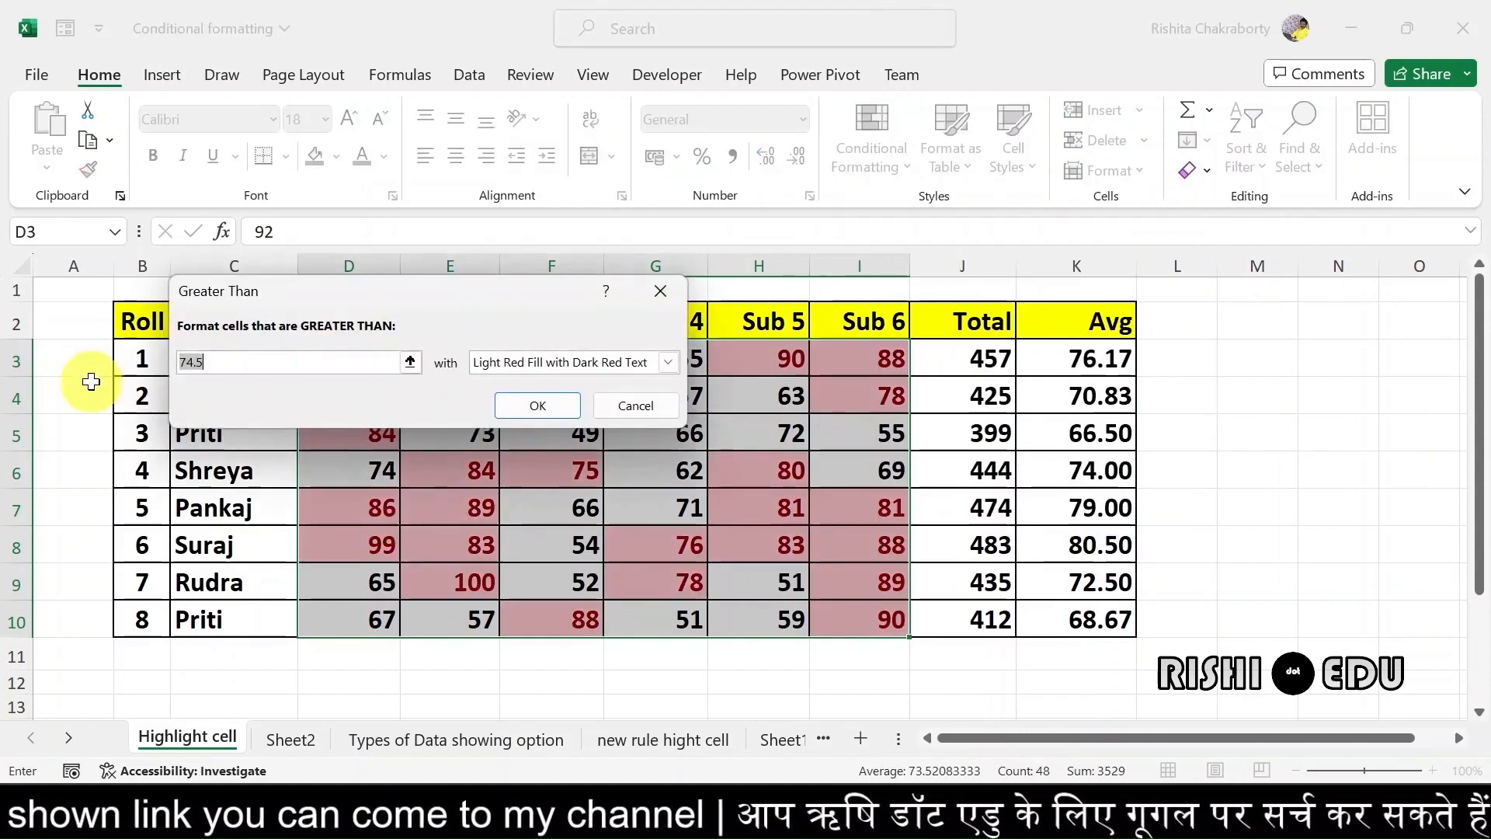
{"action": "left_click", "coordinate": [276, 361]}
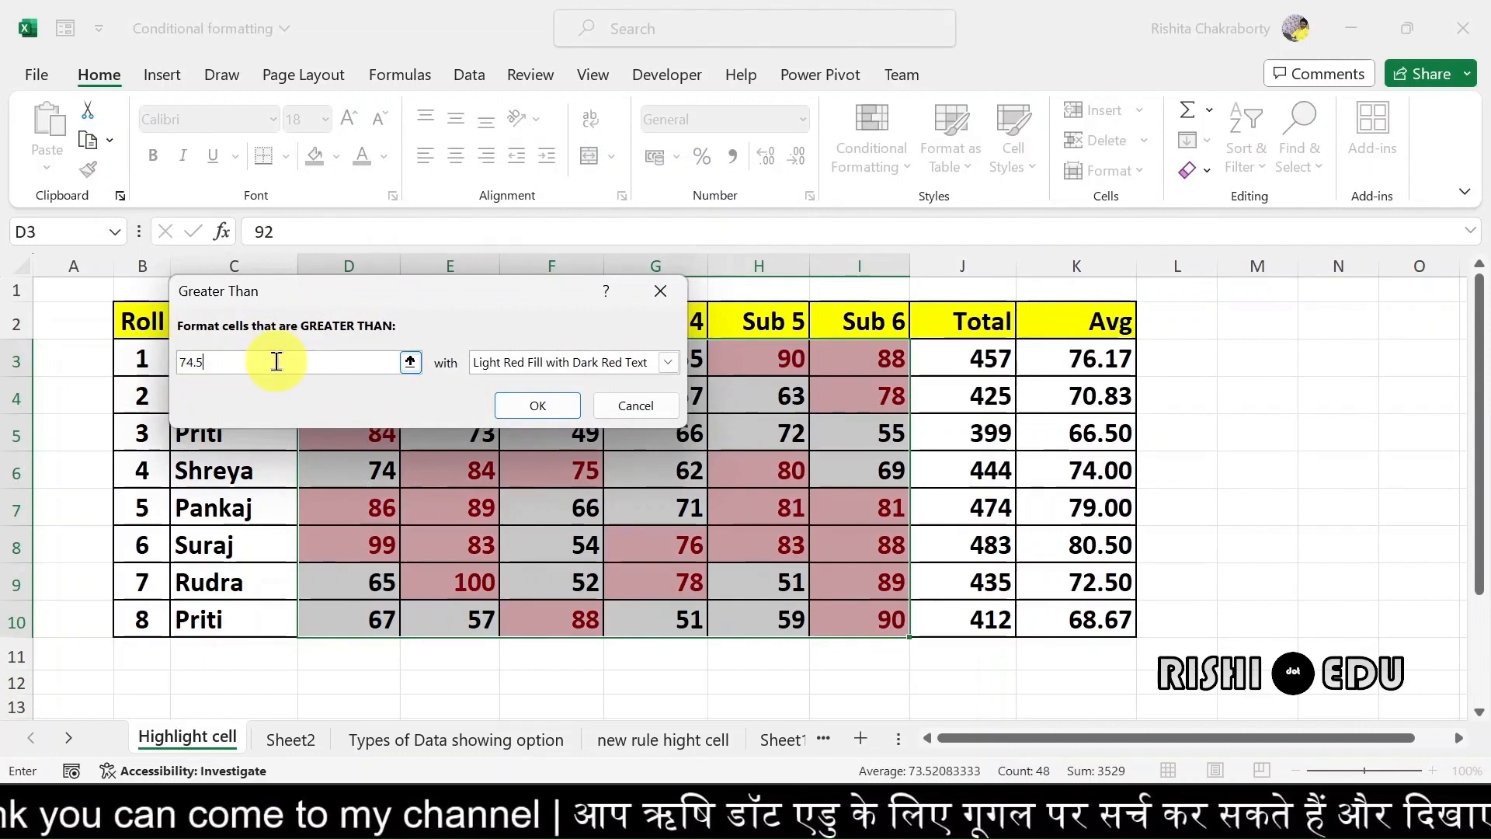
{"action": "key", "text": "BackSpace"}
{"action": "key", "text": "BackSpace"}
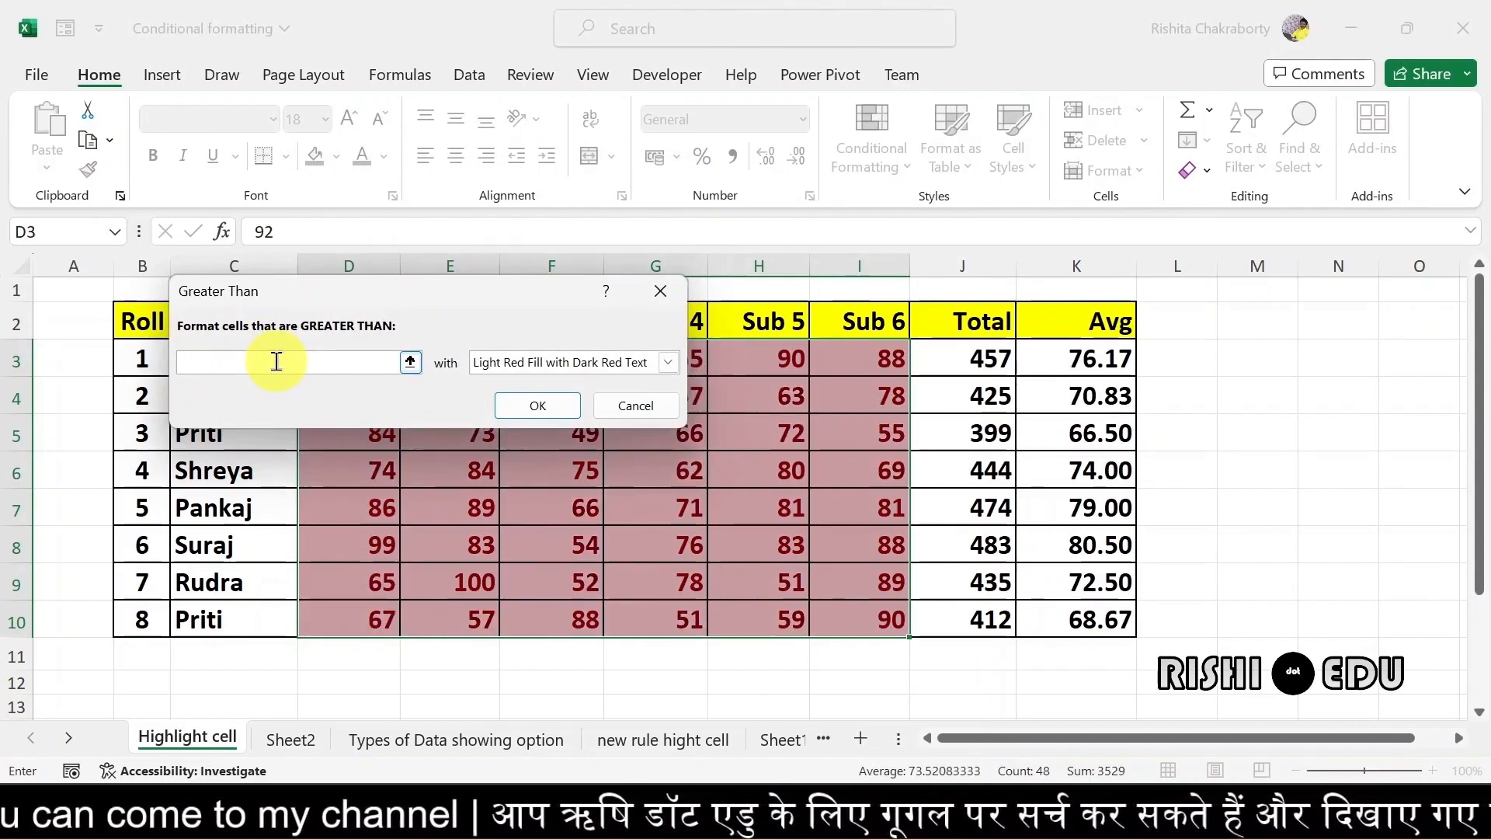
{"action": "type", "text": "70"}
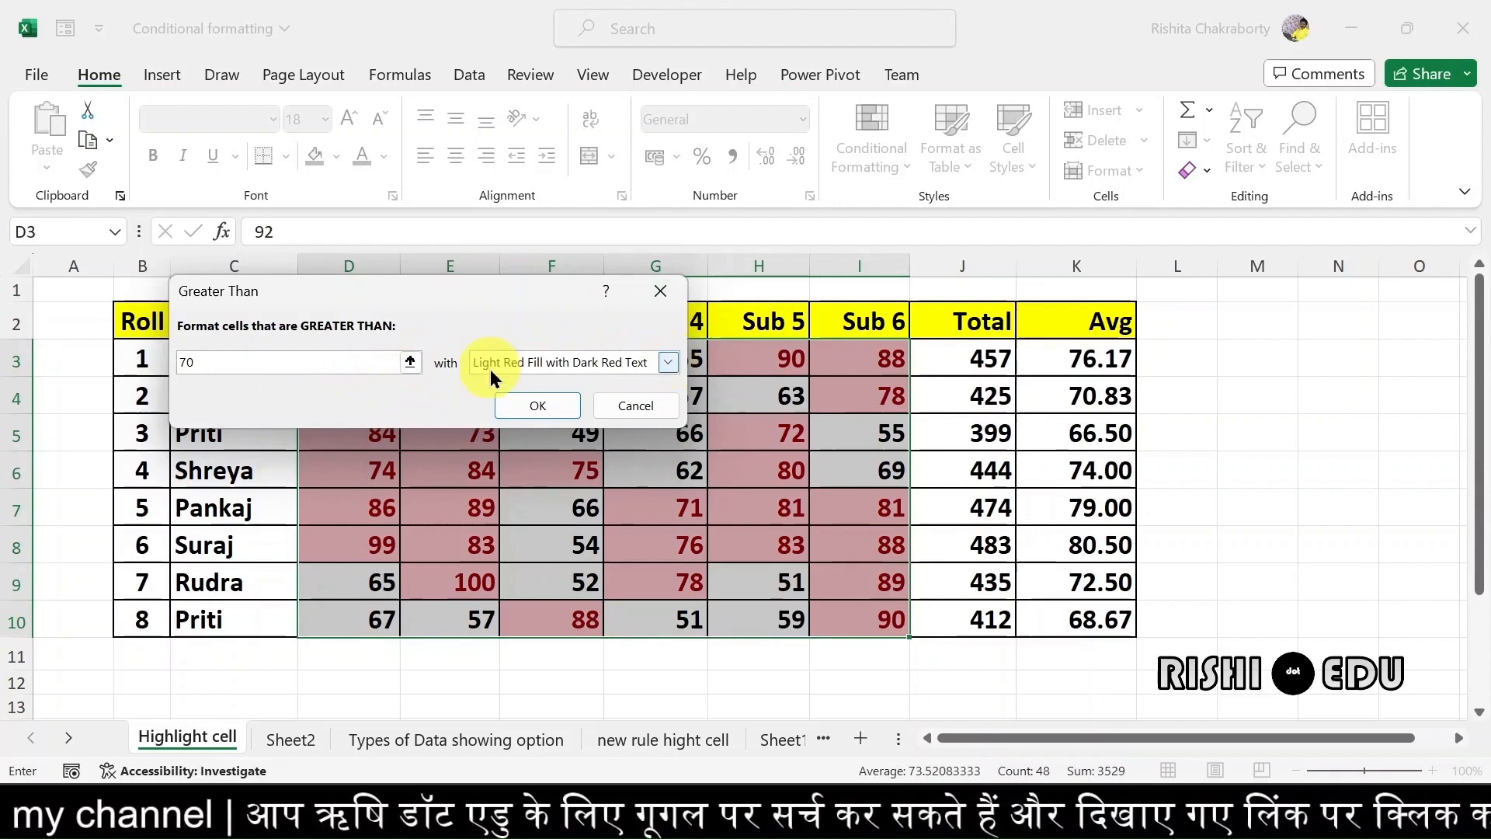
{"action": "left_click", "coordinate": [668, 363]}
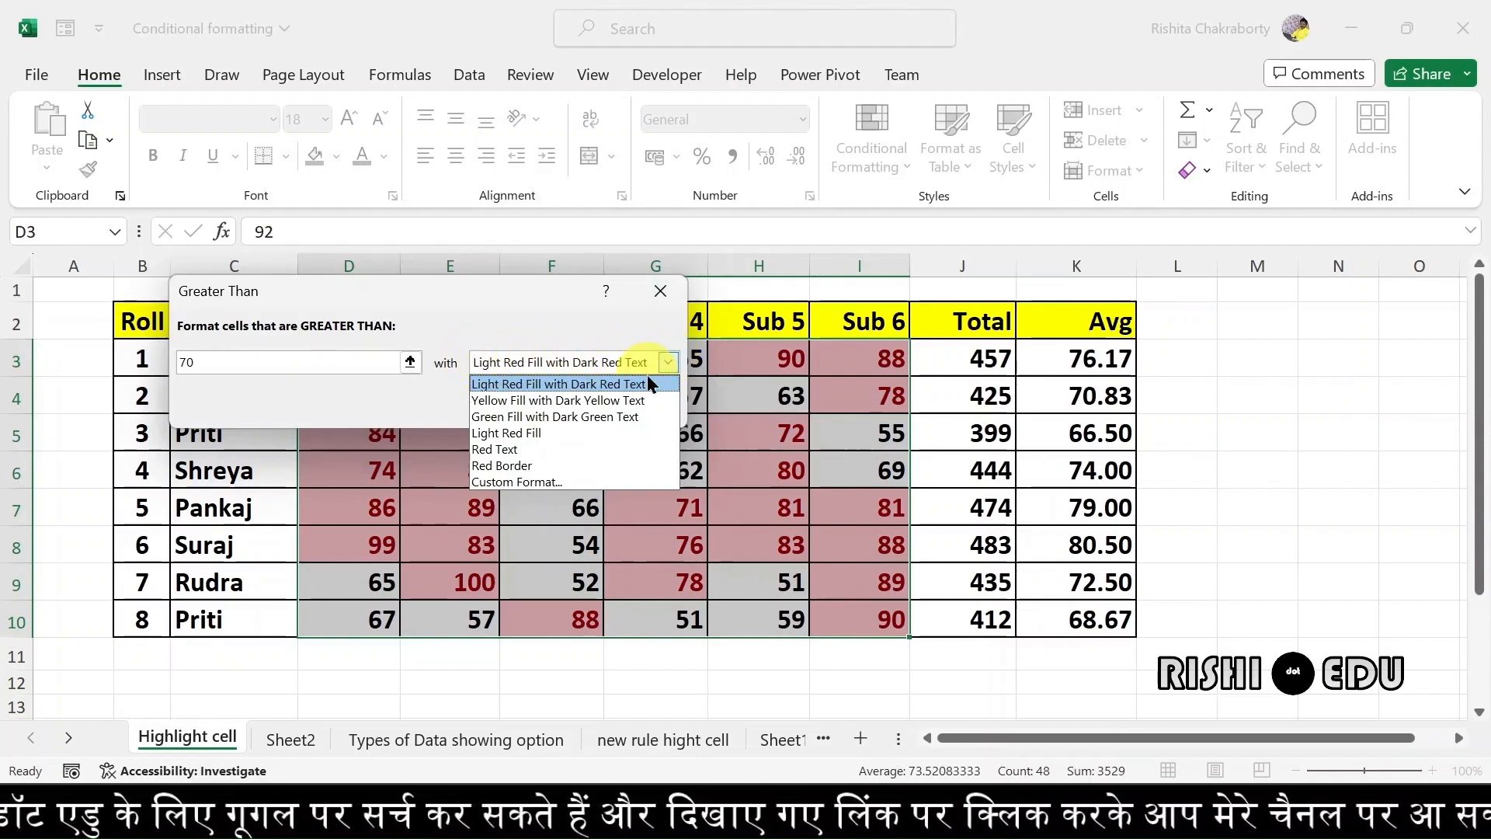
{"action": "left_click", "coordinate": [520, 486]}
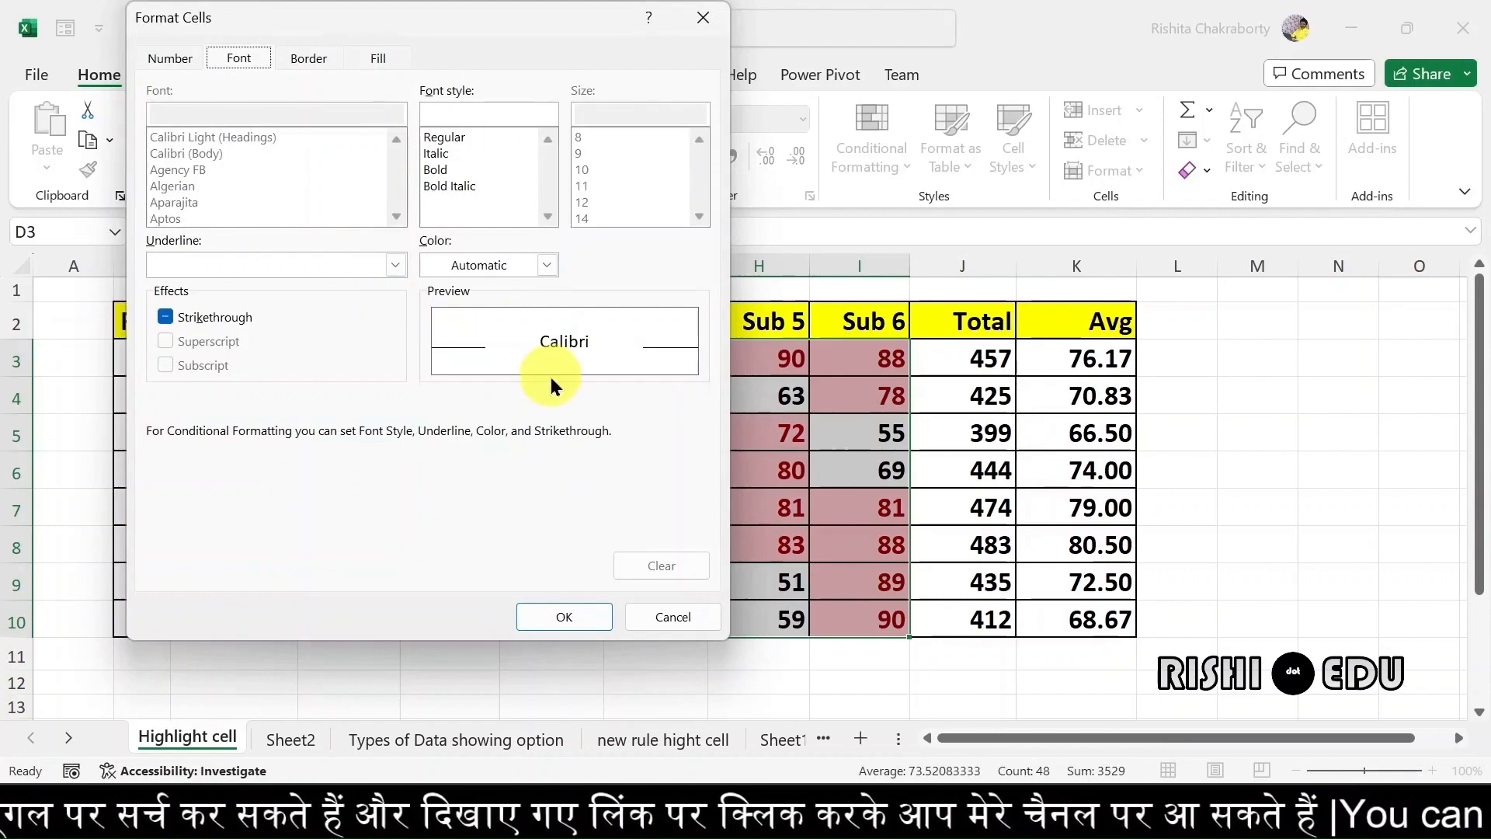
{"action": "left_click", "coordinate": [702, 26]}
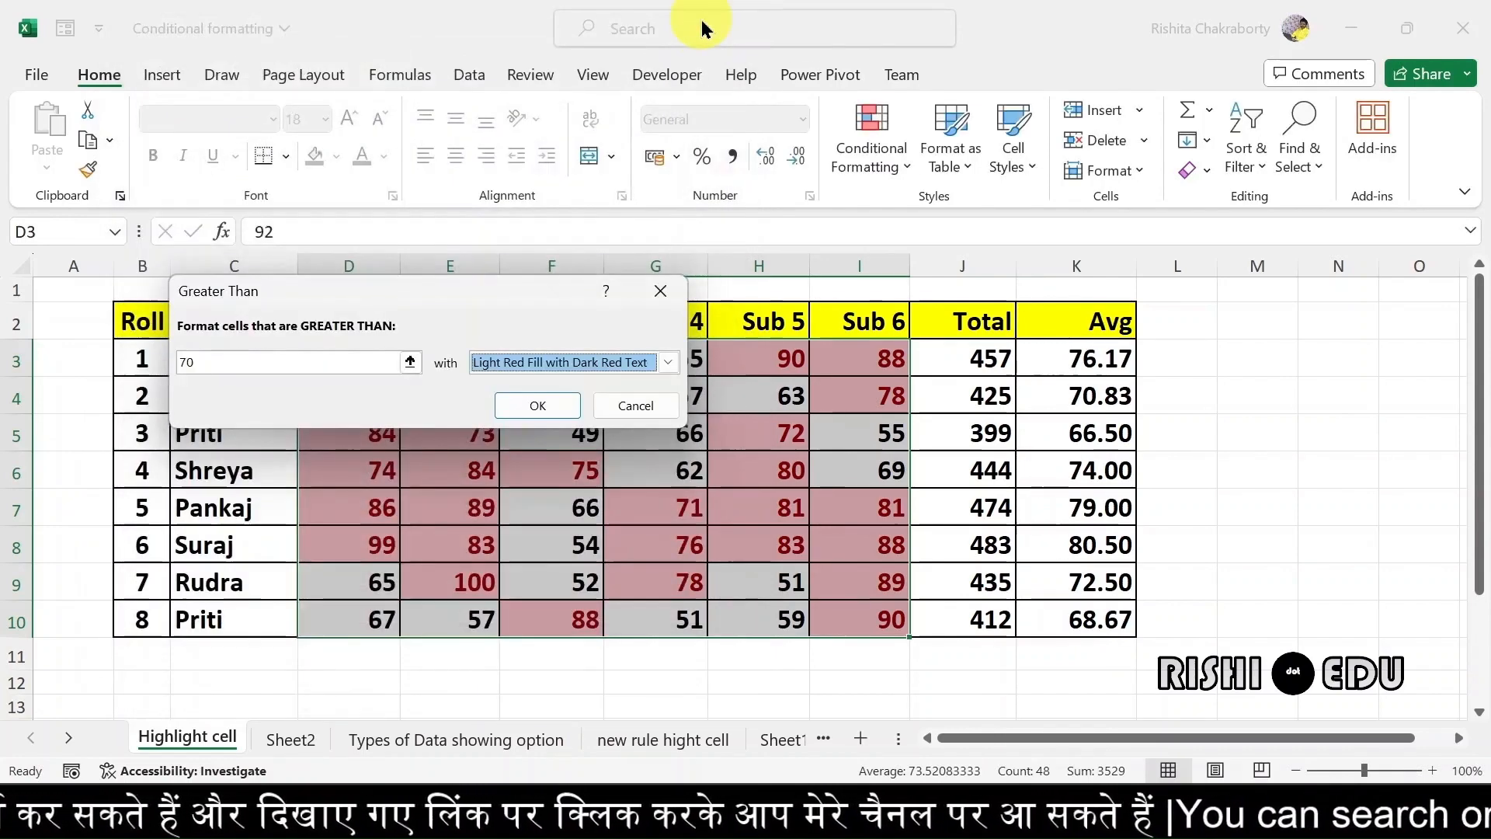
- Apply Green Fill with Dark Green Text as the Greater Than rule's format and deselect the marks
{"action": "left_click", "coordinate": [669, 361]}
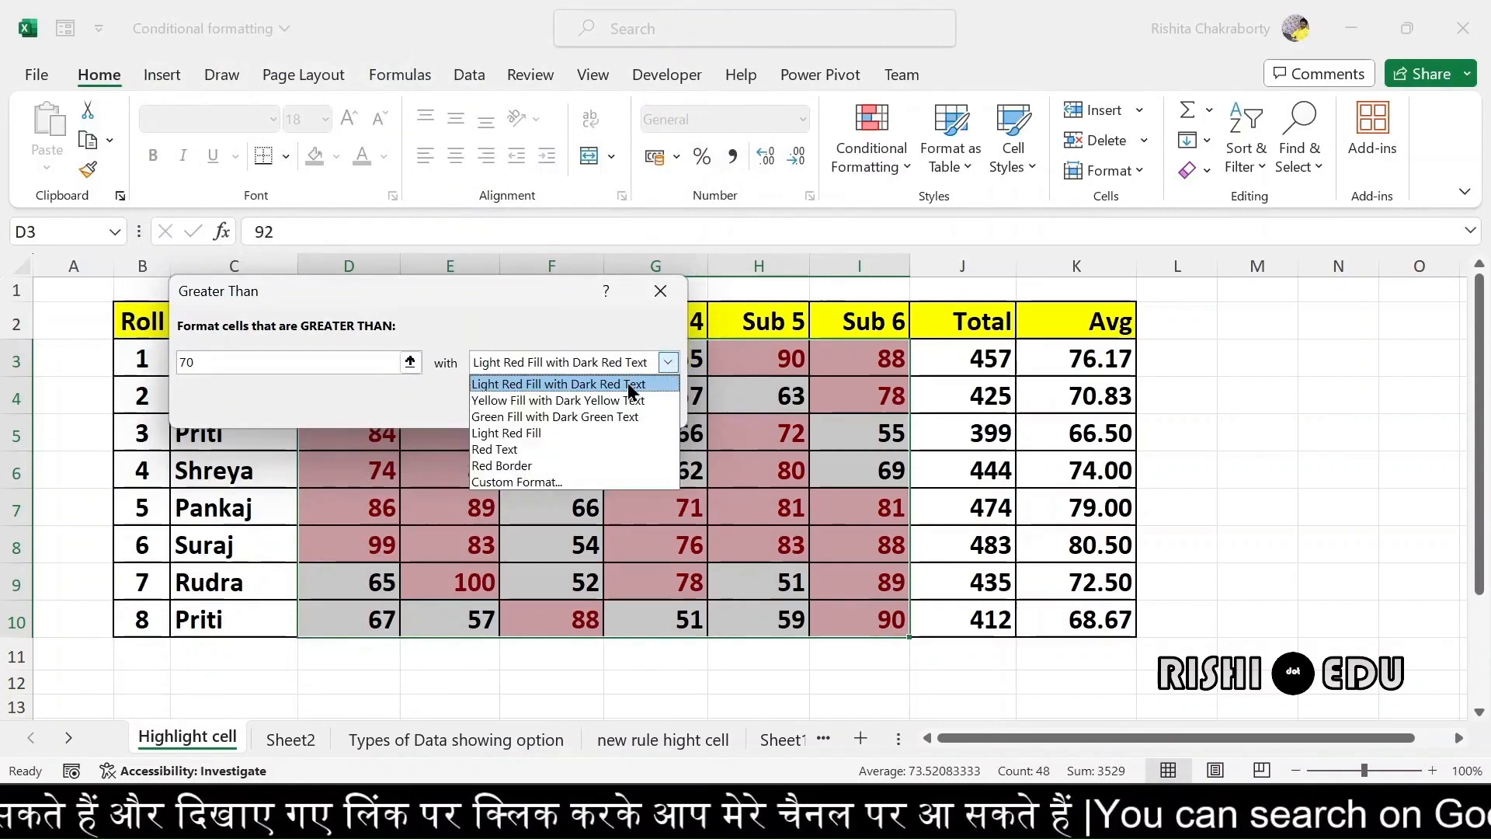
{"action": "left_click", "coordinate": [528, 417]}
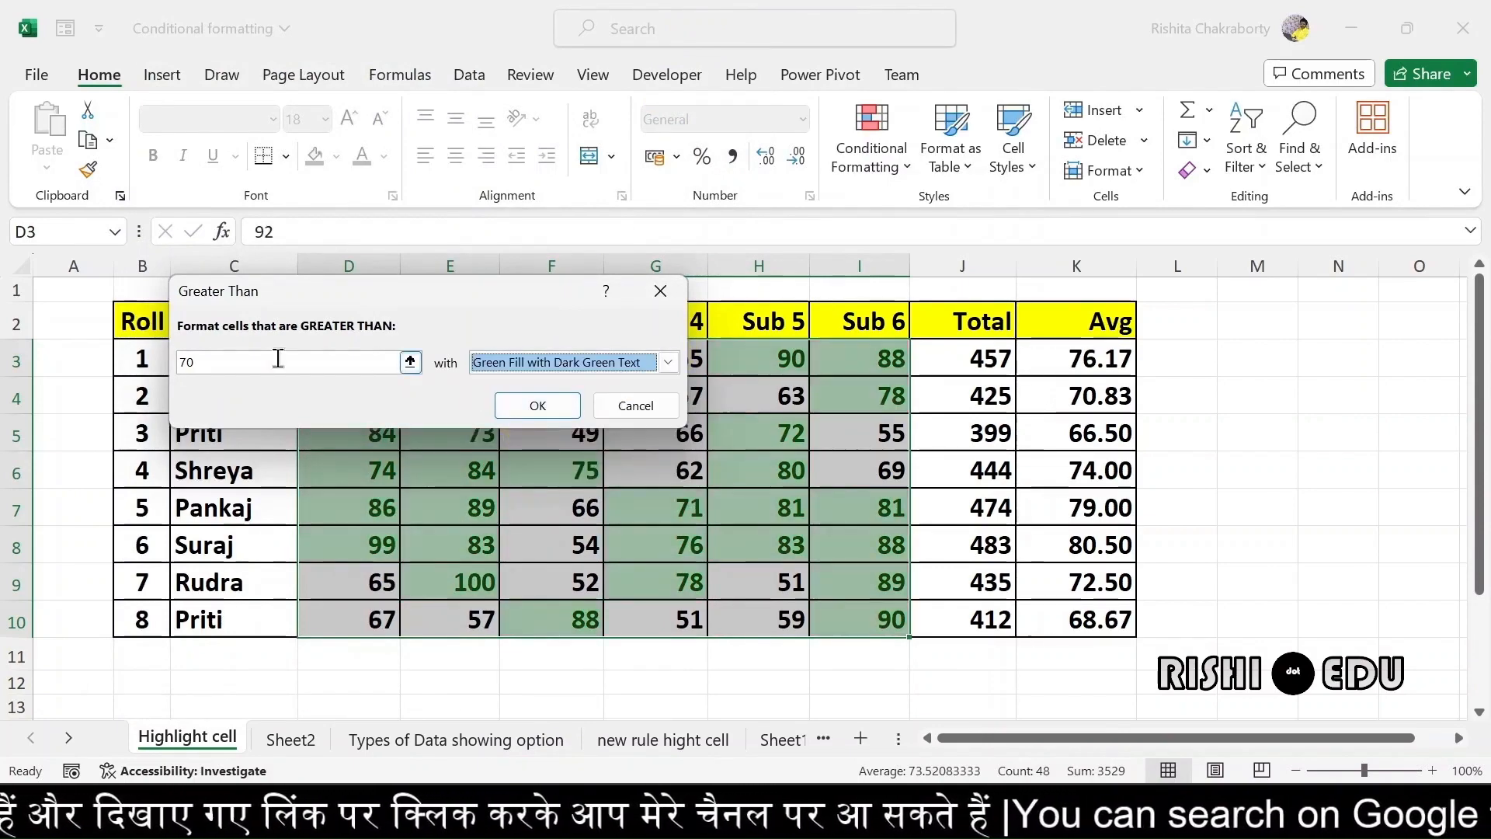
{"action": "left_click", "coordinate": [537, 406]}
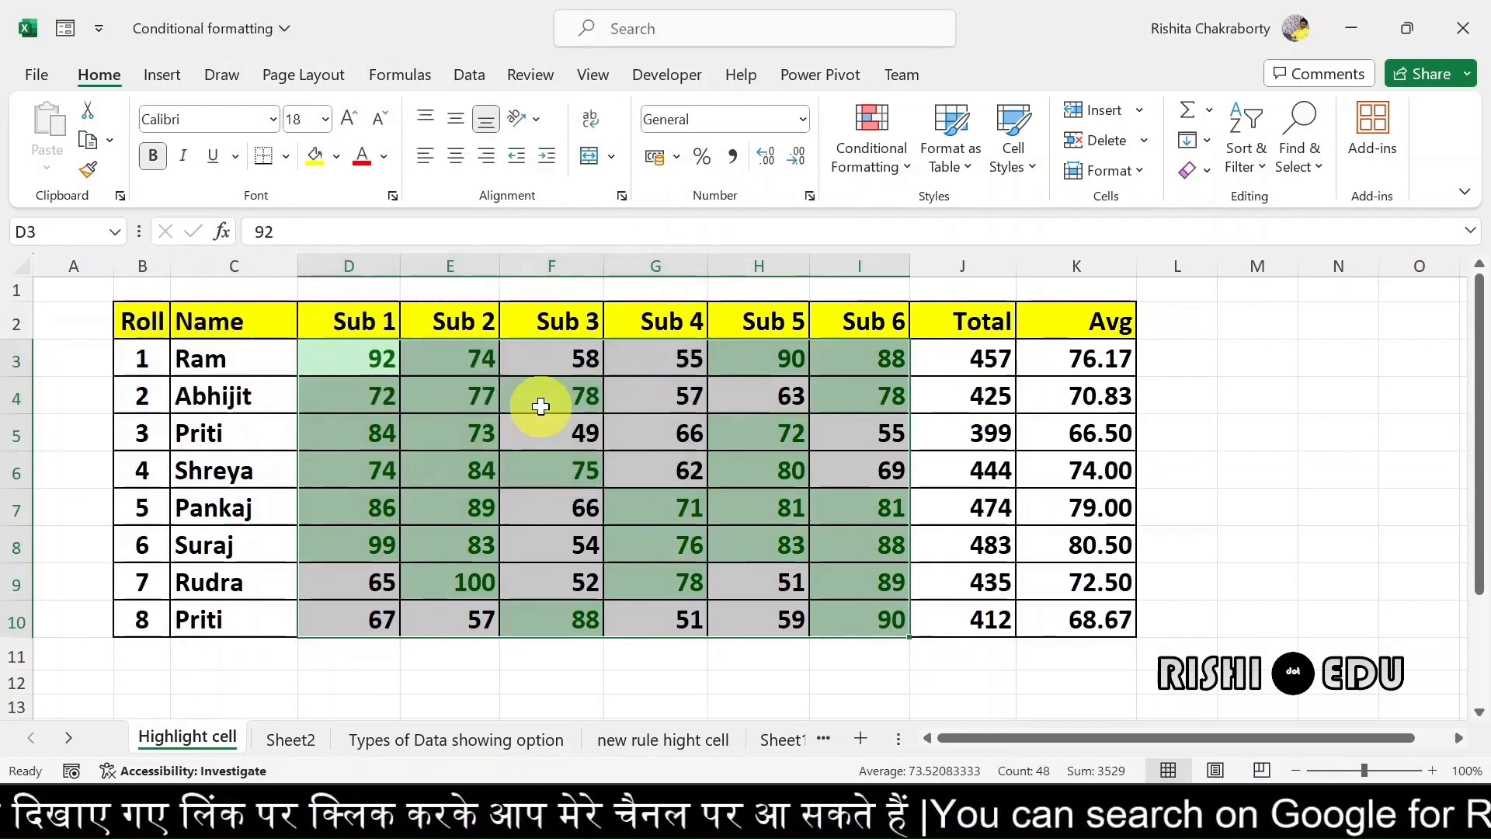
{"action": "left_click", "coordinate": [1164, 427]}
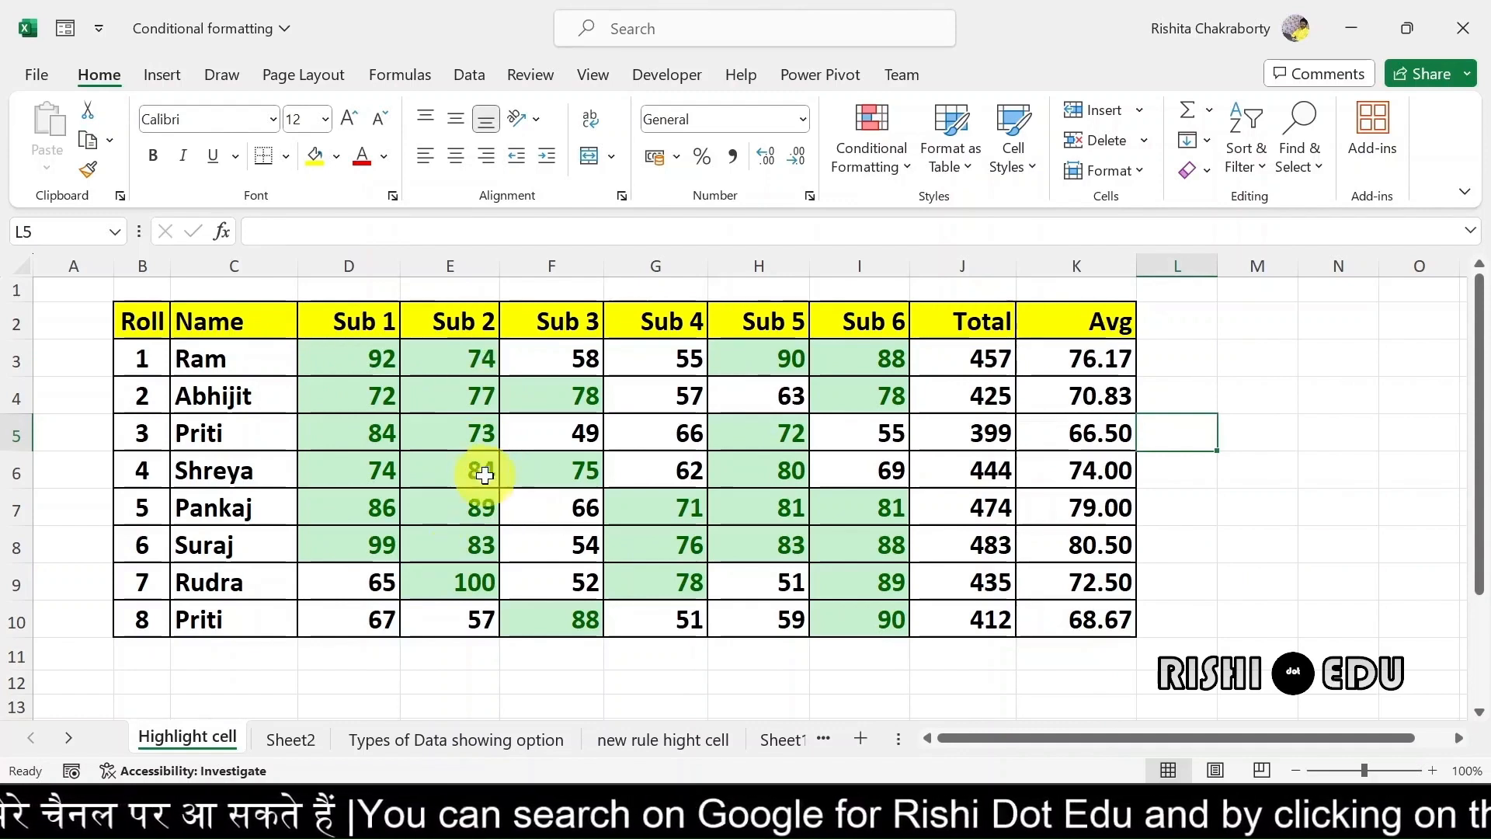
- Change the Sub 2 mark in cell E6 to 65
{"action": "left_click", "coordinate": [485, 475]}
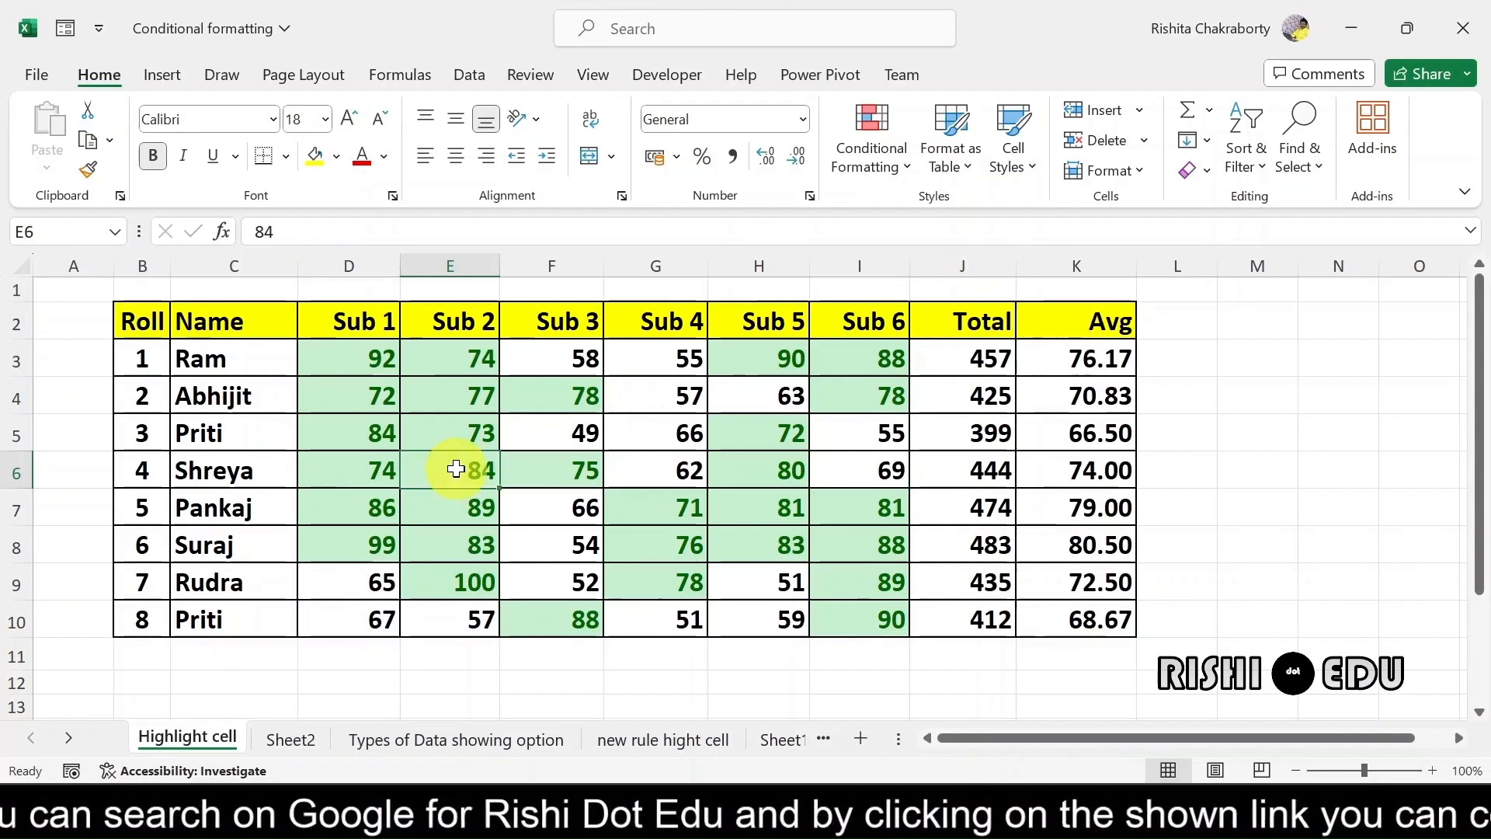
{"action": "key", "text": "BackSpace"}
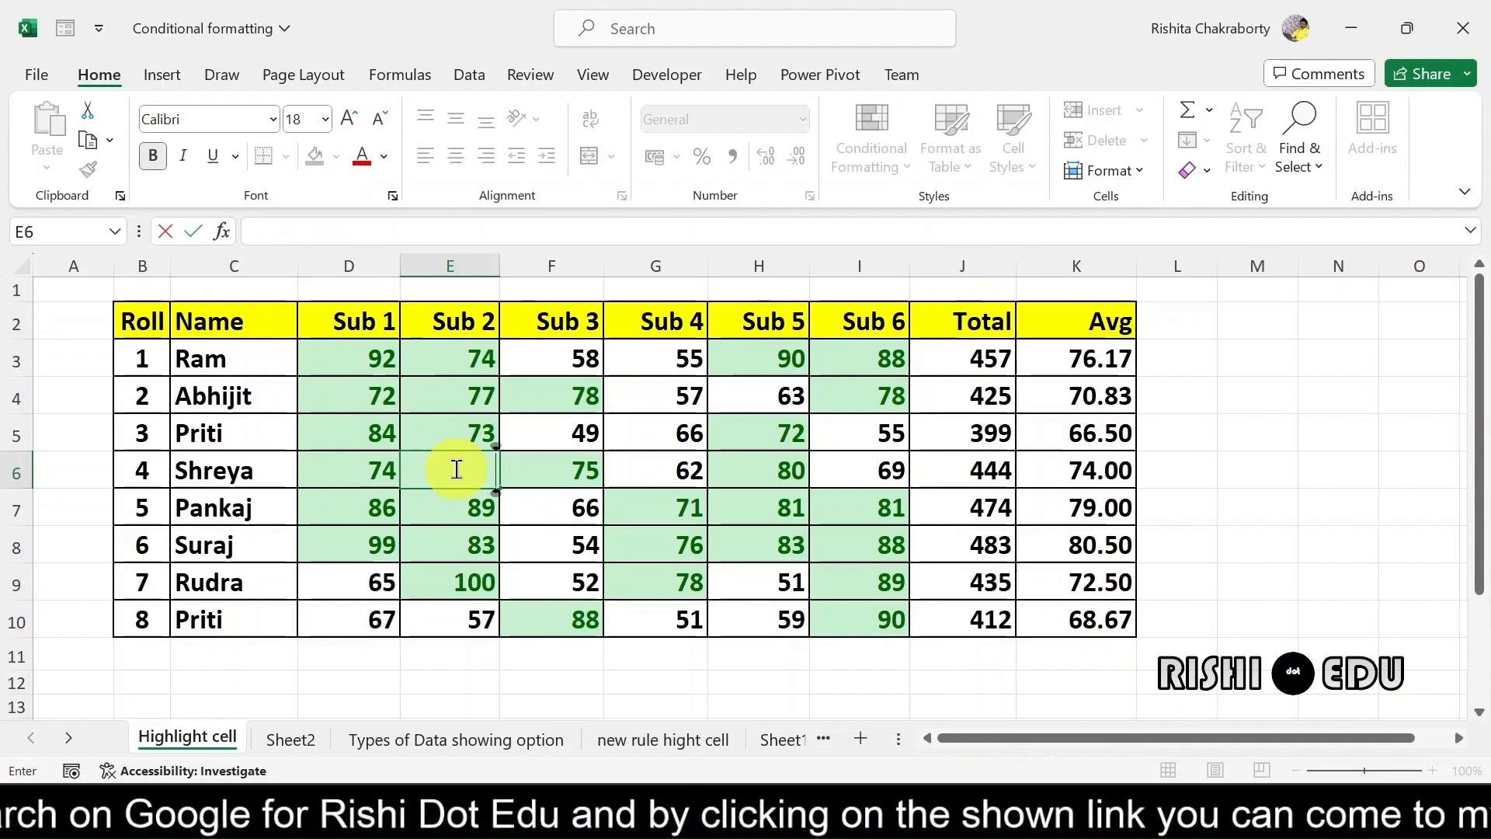
{"action": "type", "text": "65"}
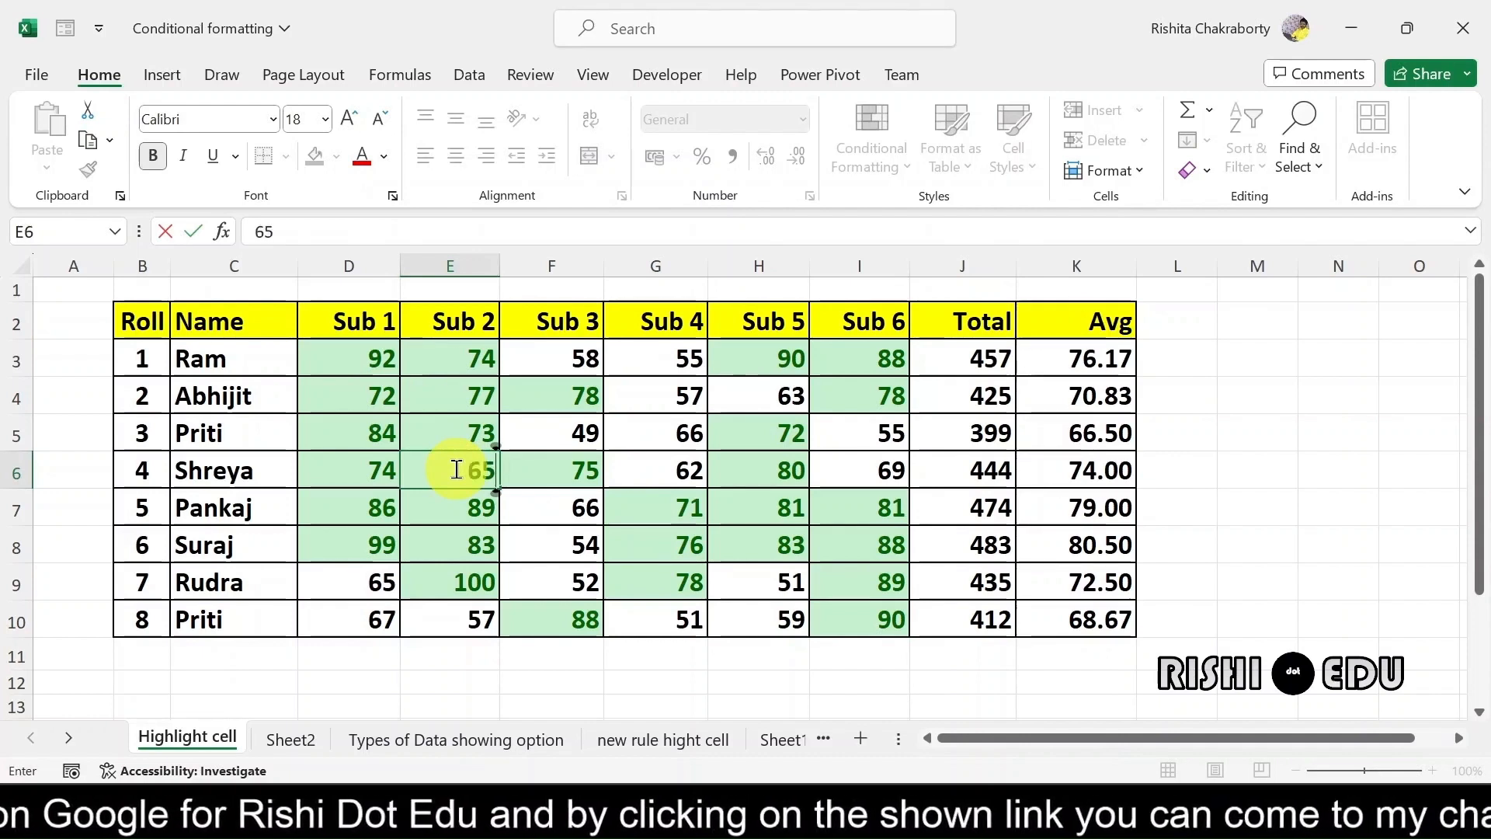
{"action": "key", "text": "Return"}
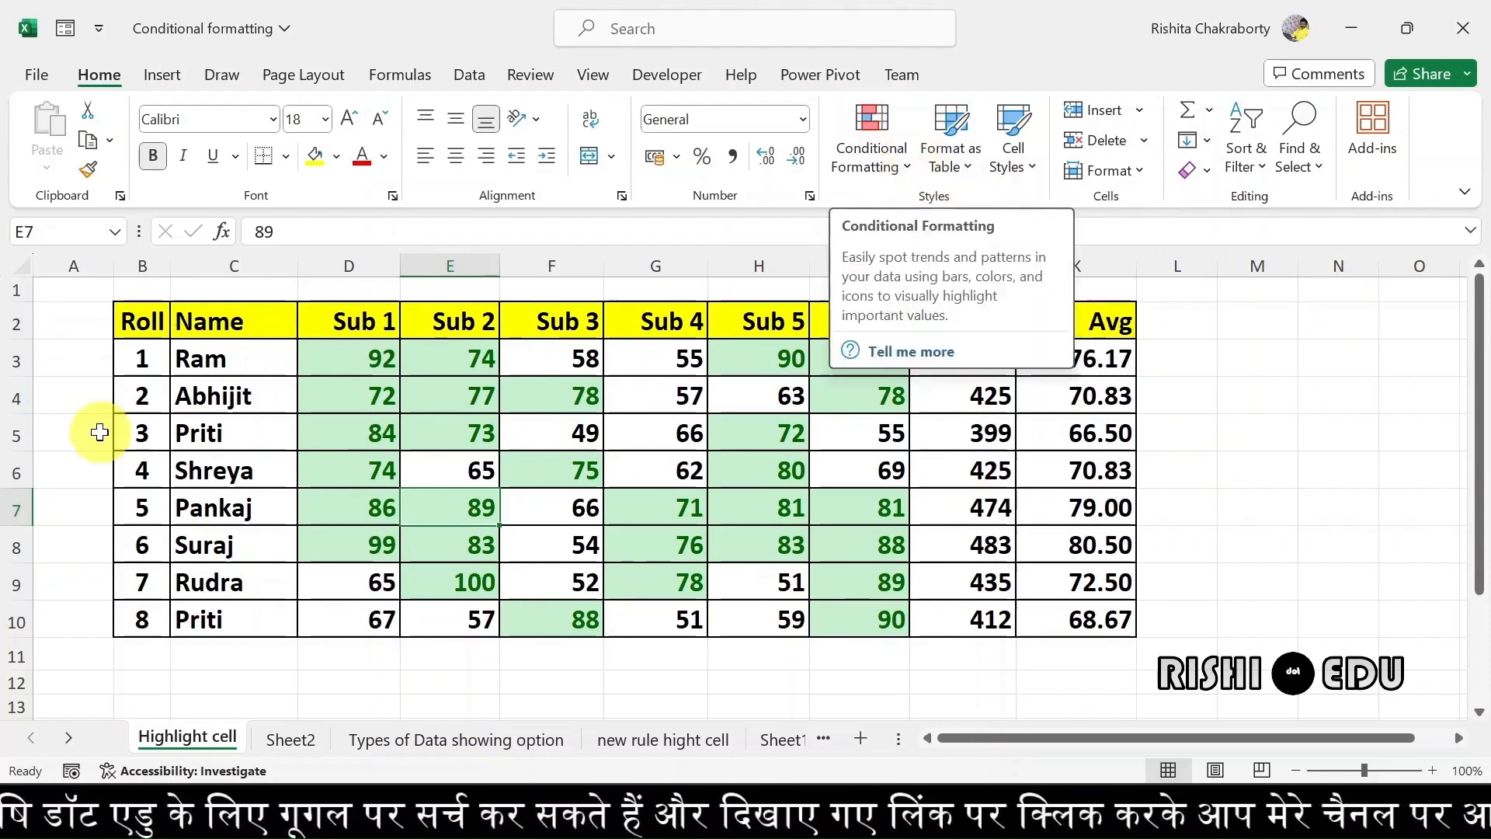
{"action": "left_click", "coordinate": [901, 166]}
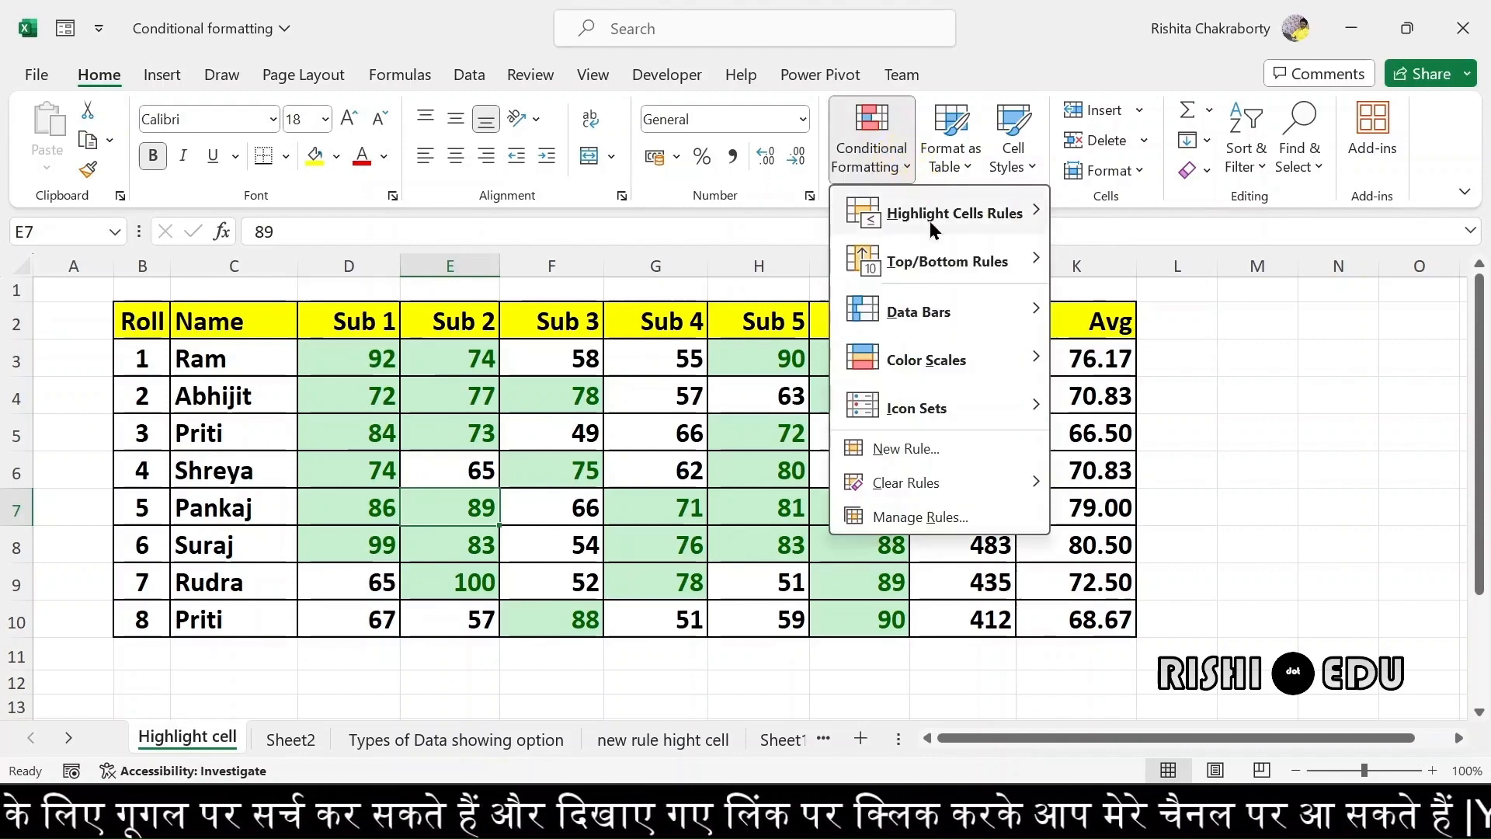
{"action": "mouse_move", "coordinate": [930, 223]}
{"action": "left_click", "coordinate": [725, 398]}
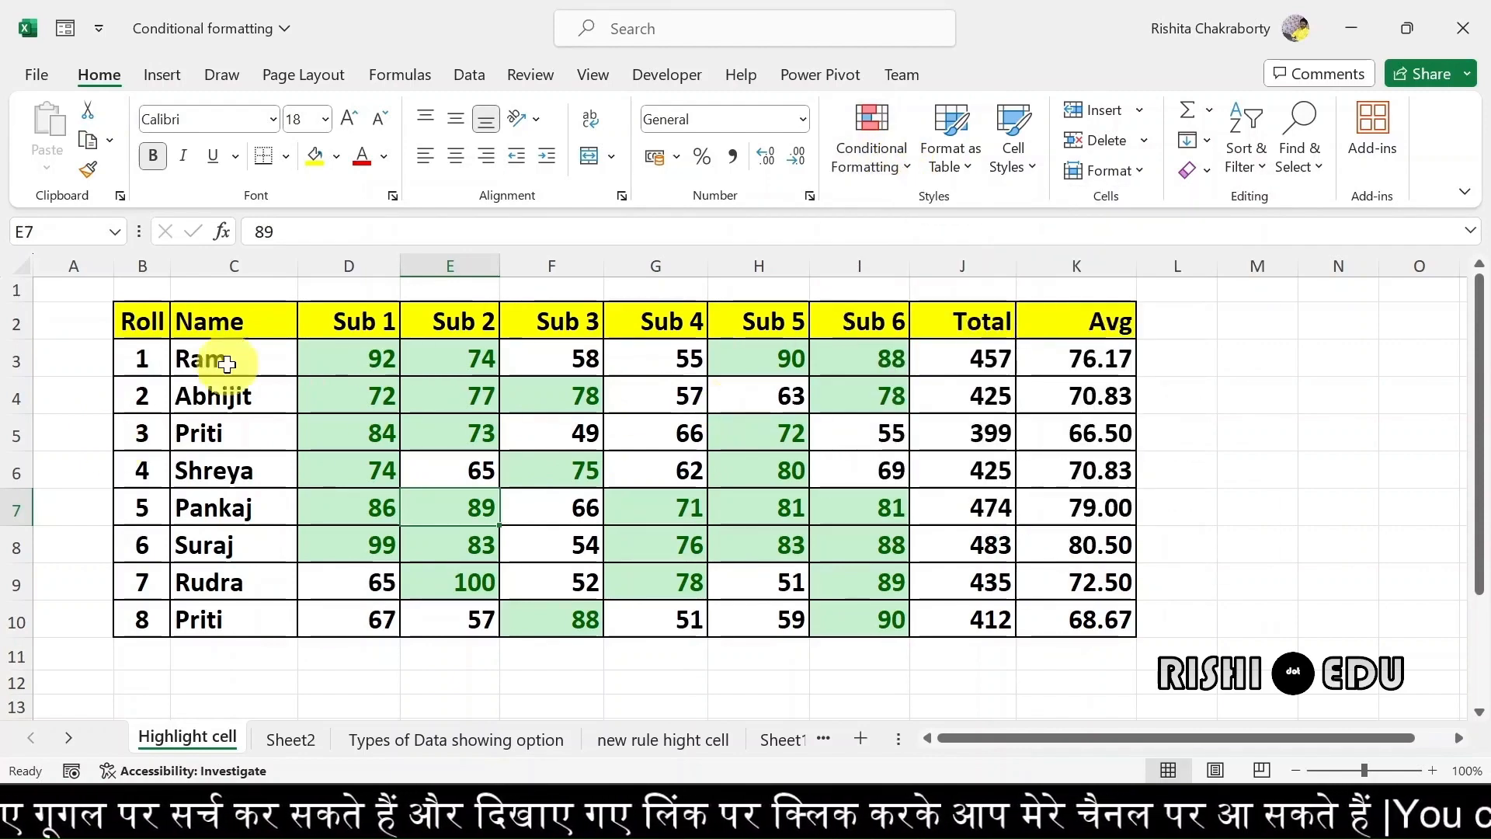
- Highlight marks in D3:I10 that are less than 70 with Light Red Fill with Dark Red Text
{"action": "left_click_drag", "start_coordinate": [317, 352], "coordinate": [865, 603]}
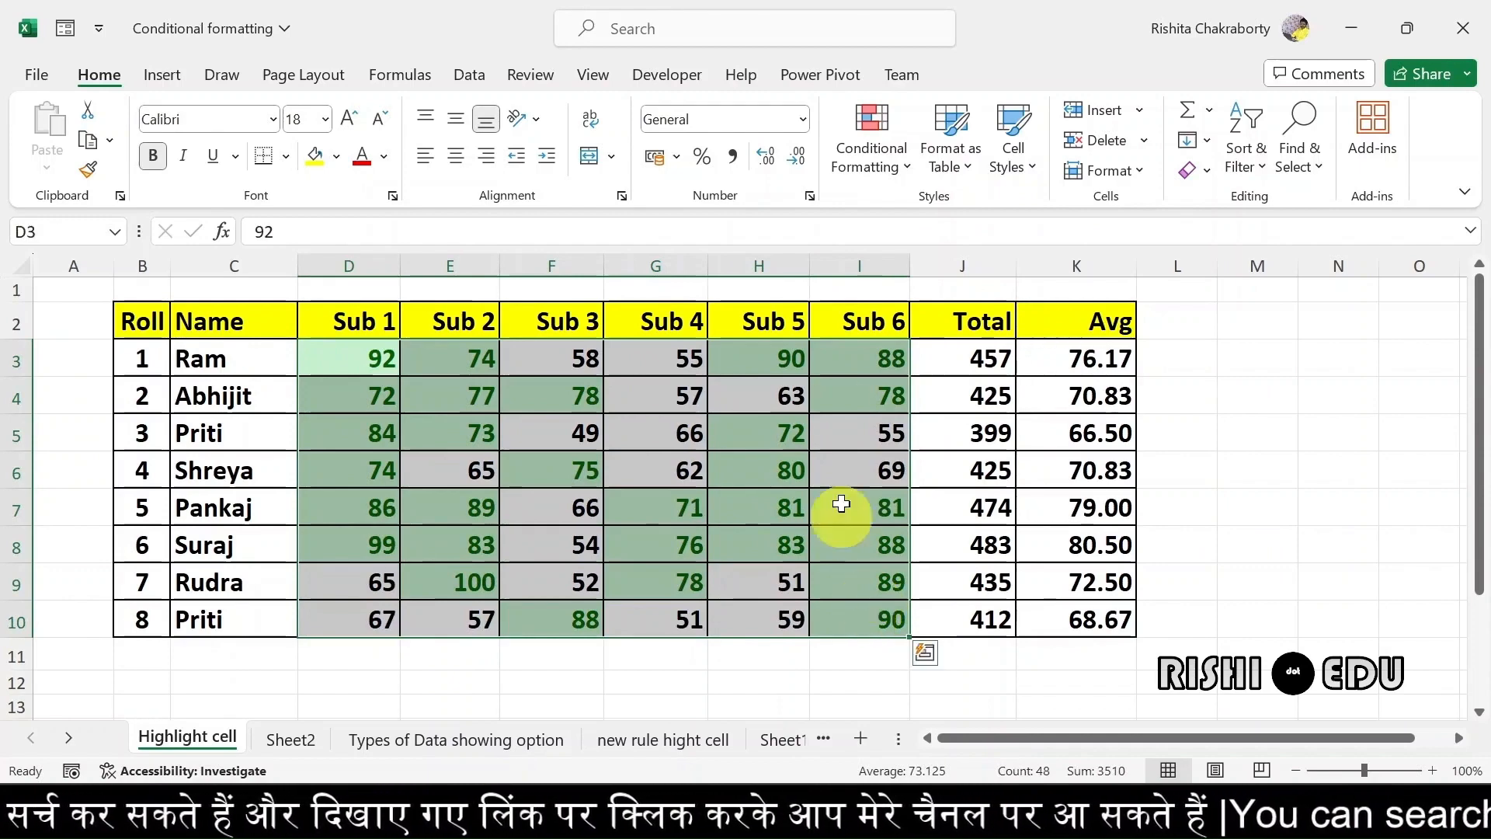
{"action": "left_click", "coordinate": [908, 168]}
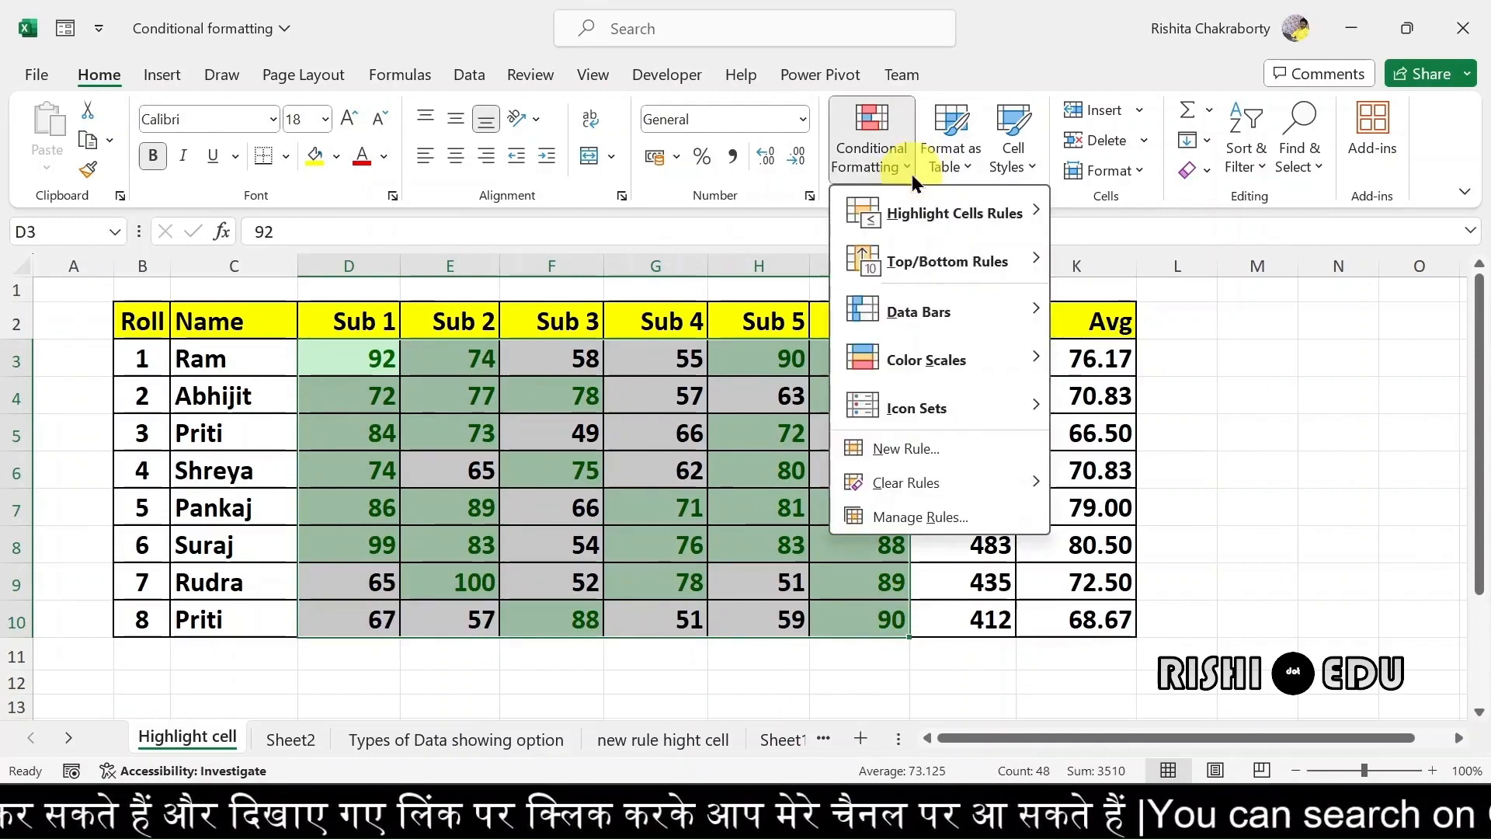
{"action": "mouse_move", "coordinate": [946, 195]}
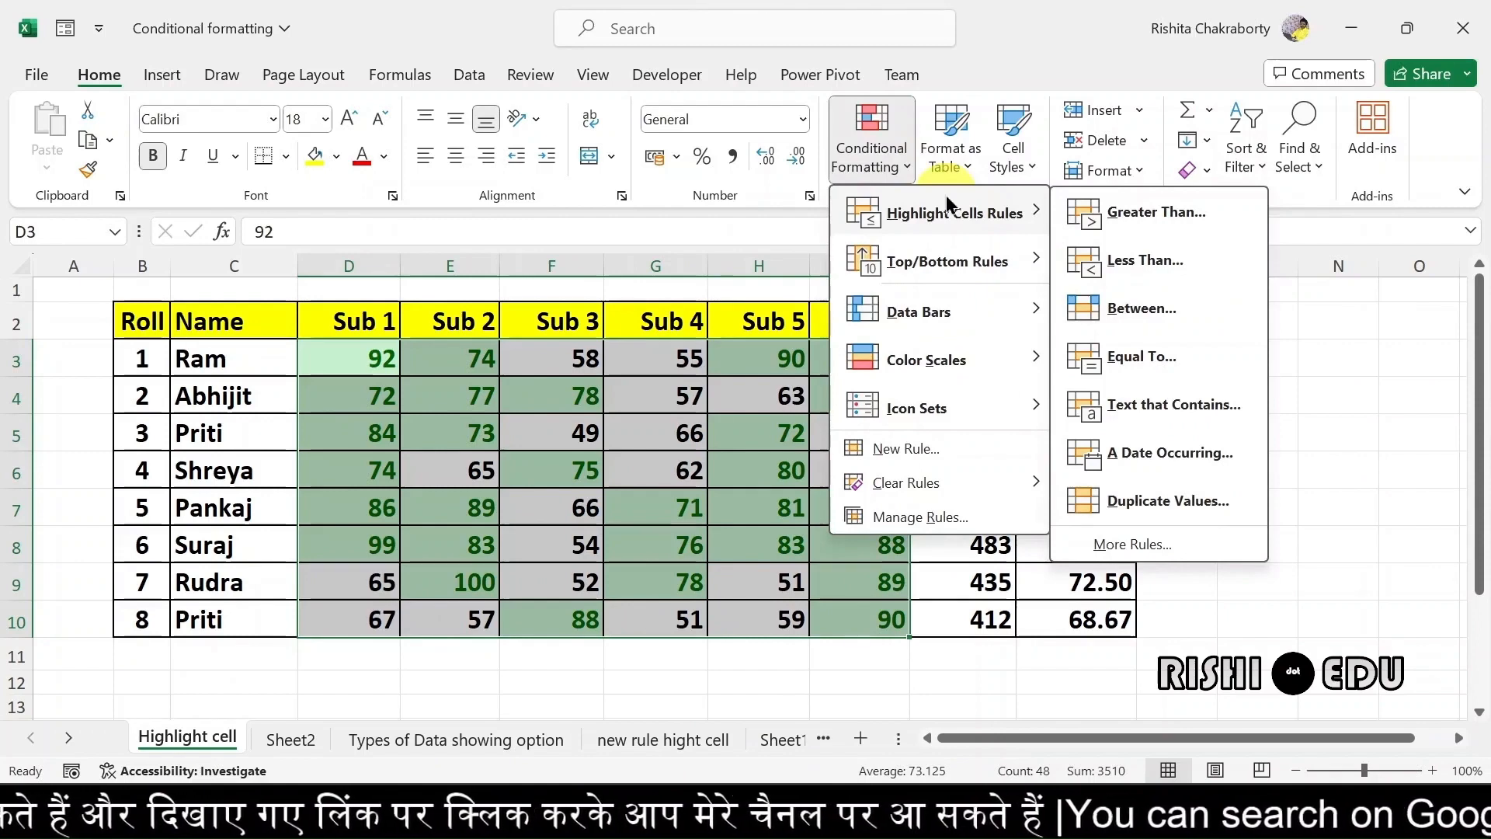
{"action": "left_click", "coordinate": [1165, 262]}
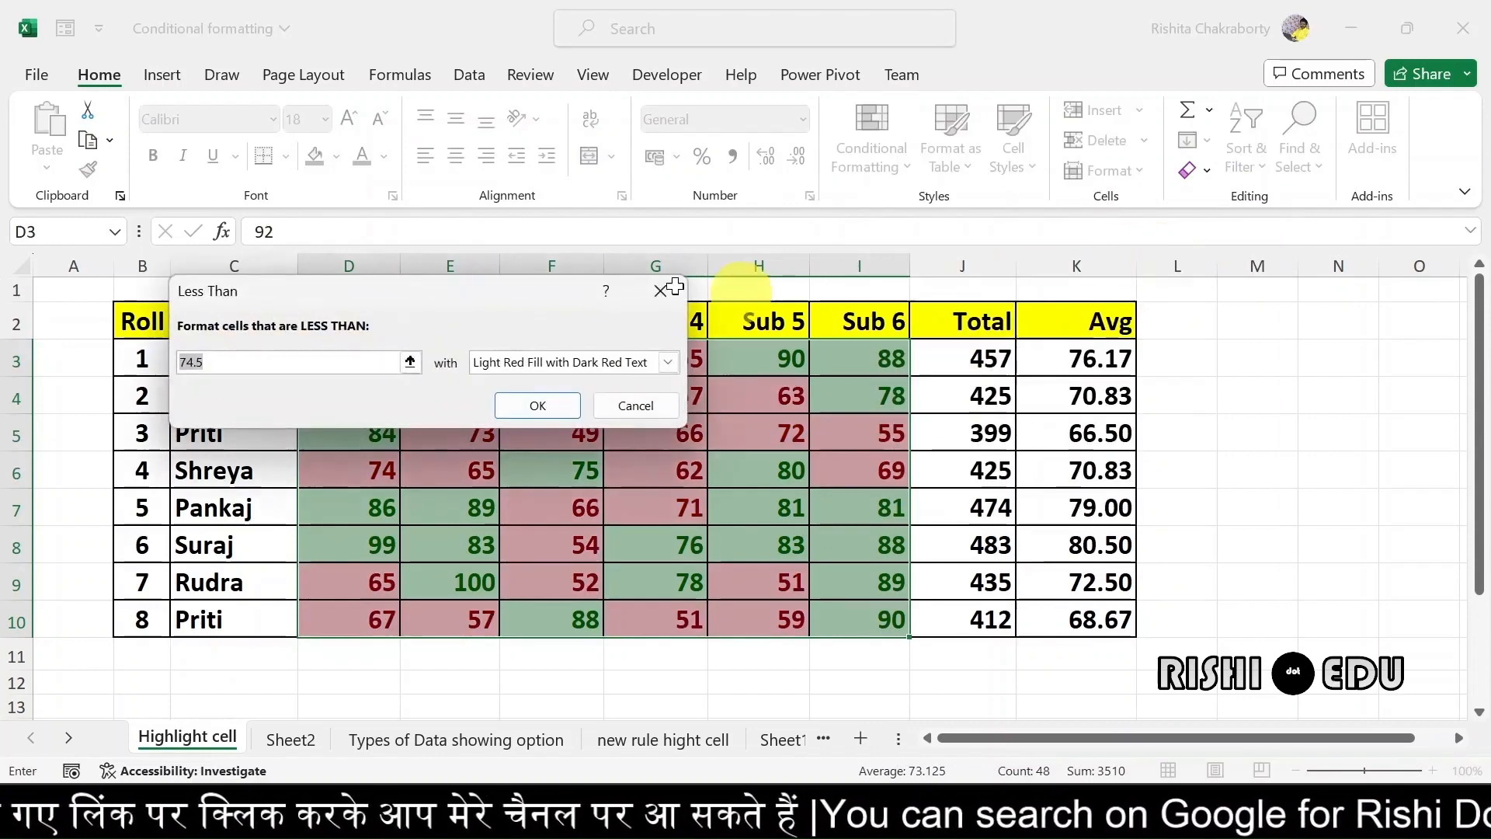
{"action": "left_click", "coordinate": [260, 360]}
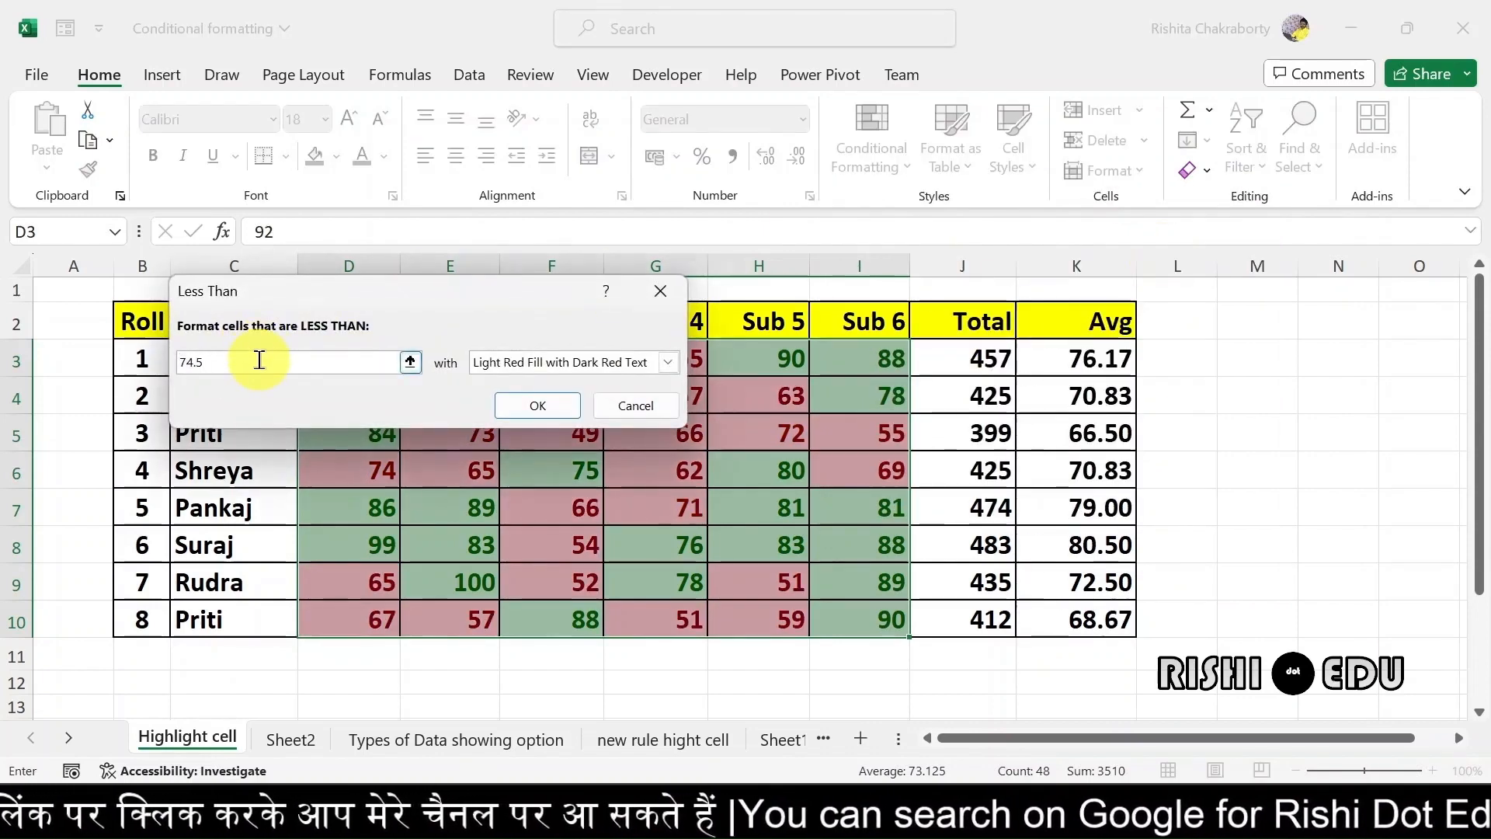
{"action": "key", "text": "BackSpace"}
{"action": "key", "text": "BackSpace"}
{"action": "key", "text": "BackSpace"}
{"action": "key", "text": "BackSpace"}
{"action": "type", "text": "7"}
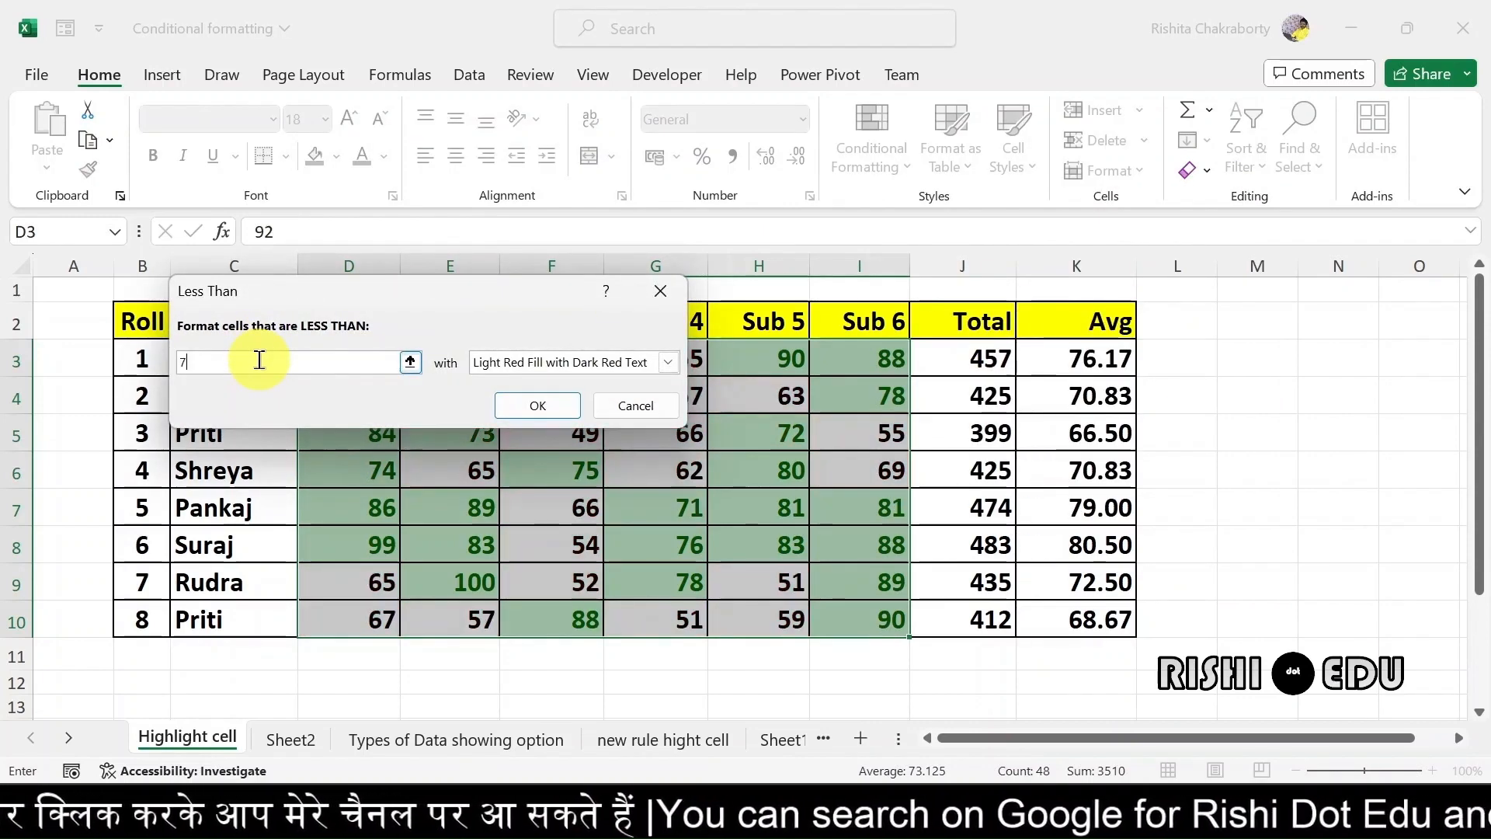
{"action": "type", "text": "0"}
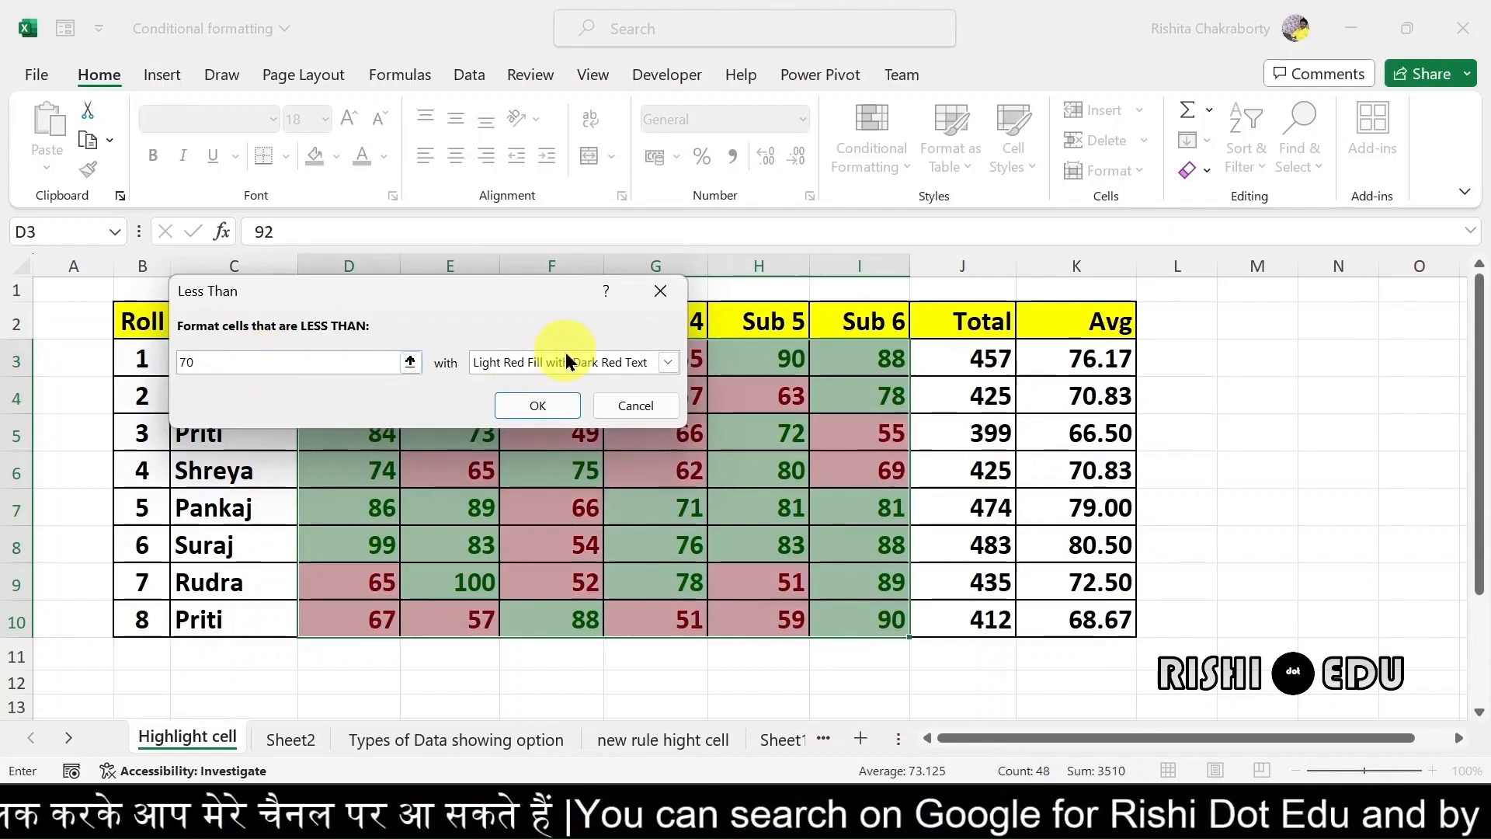
{"action": "left_click", "coordinate": [547, 409]}
{"action": "left_click", "coordinate": [683, 466]}
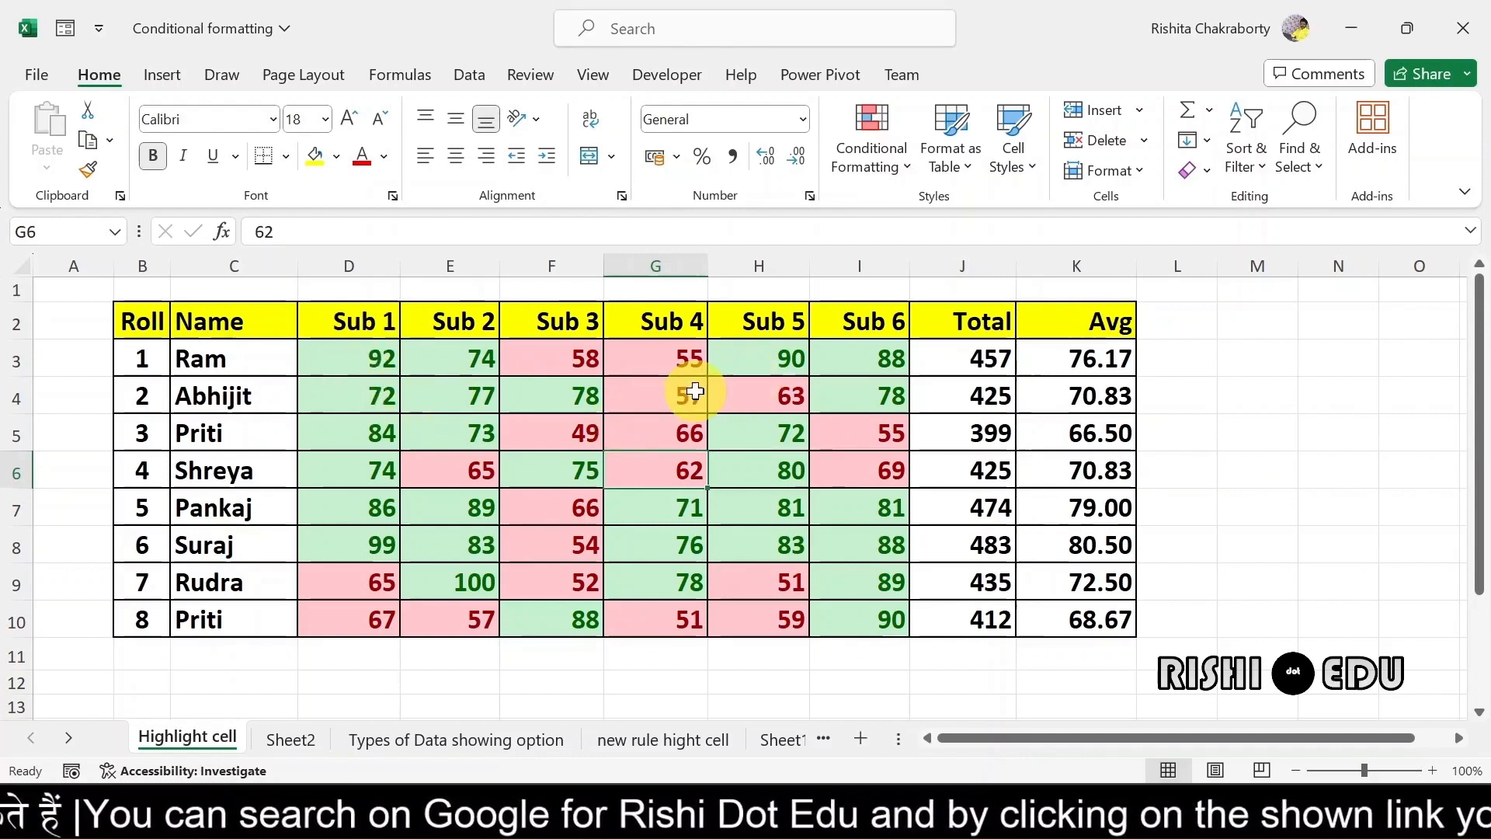
- Change the Sub 4 mark in cell G5 to 72
{"action": "left_click", "coordinate": [687, 431]}
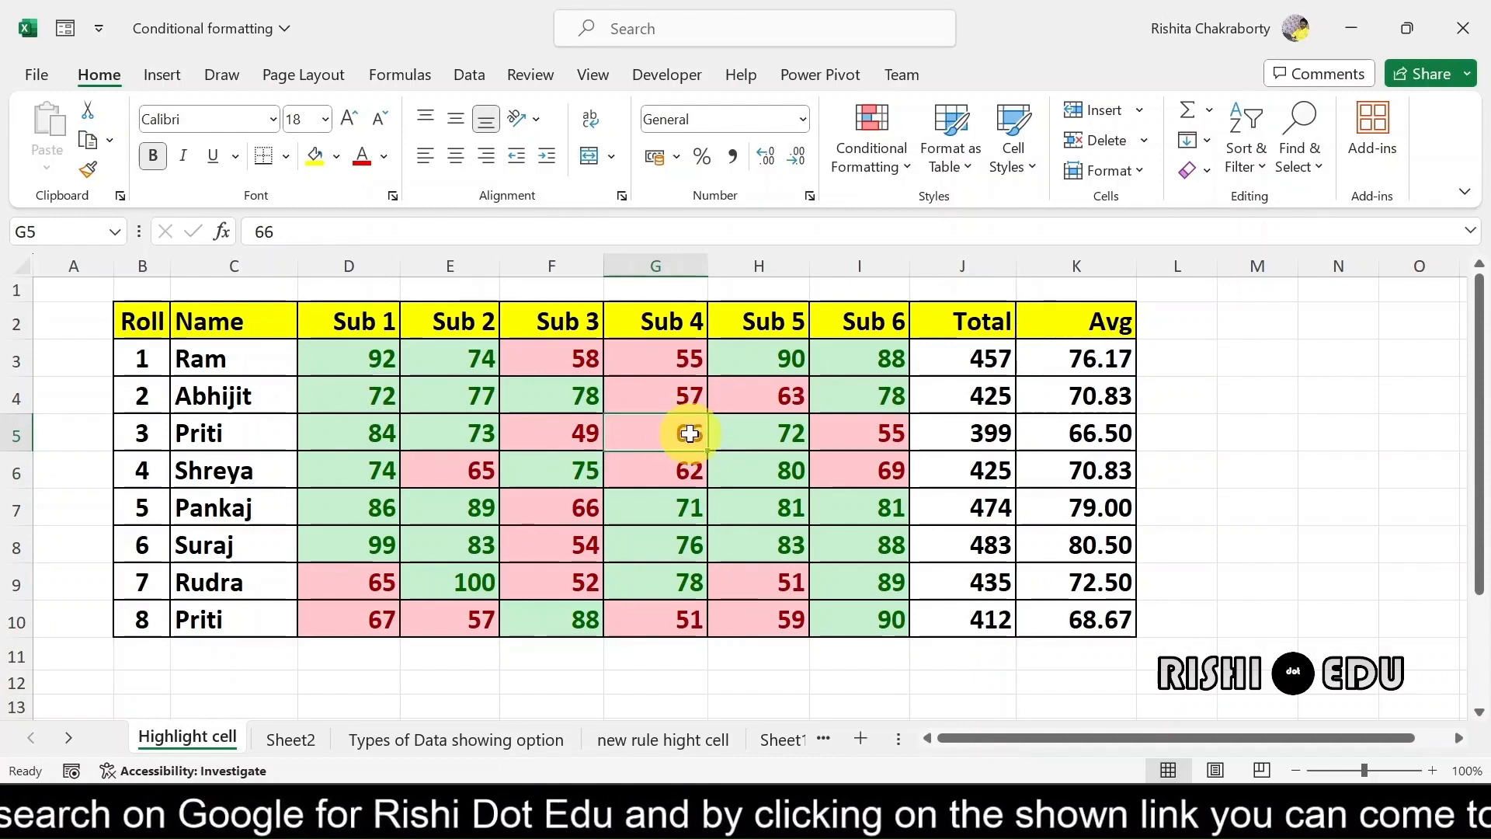
{"action": "key", "text": "BackSpace"}
{"action": "type", "text": "7"}
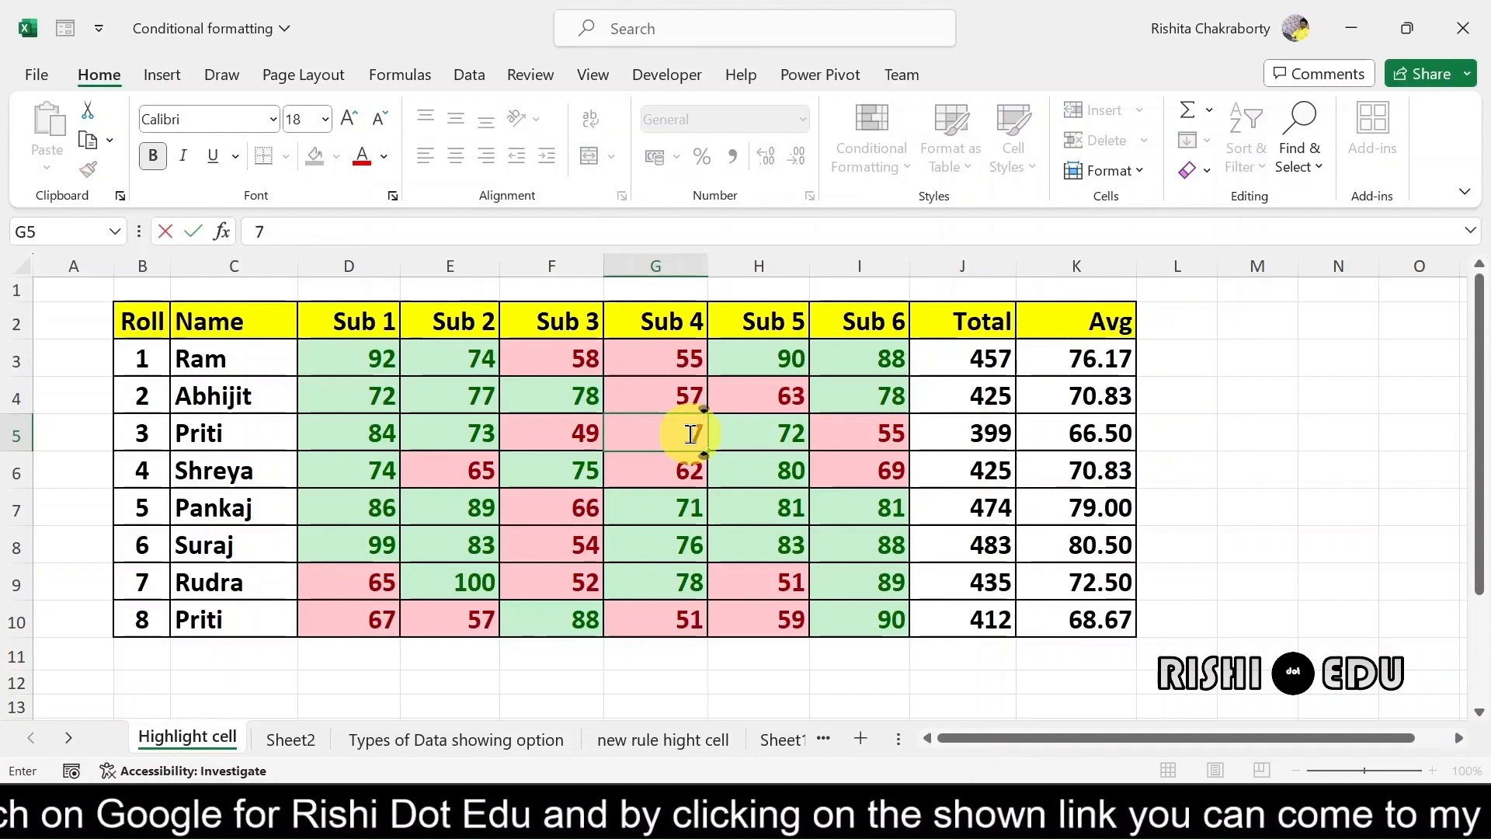
{"action": "type", "text": "2"}
{"action": "key", "text": "Return"}
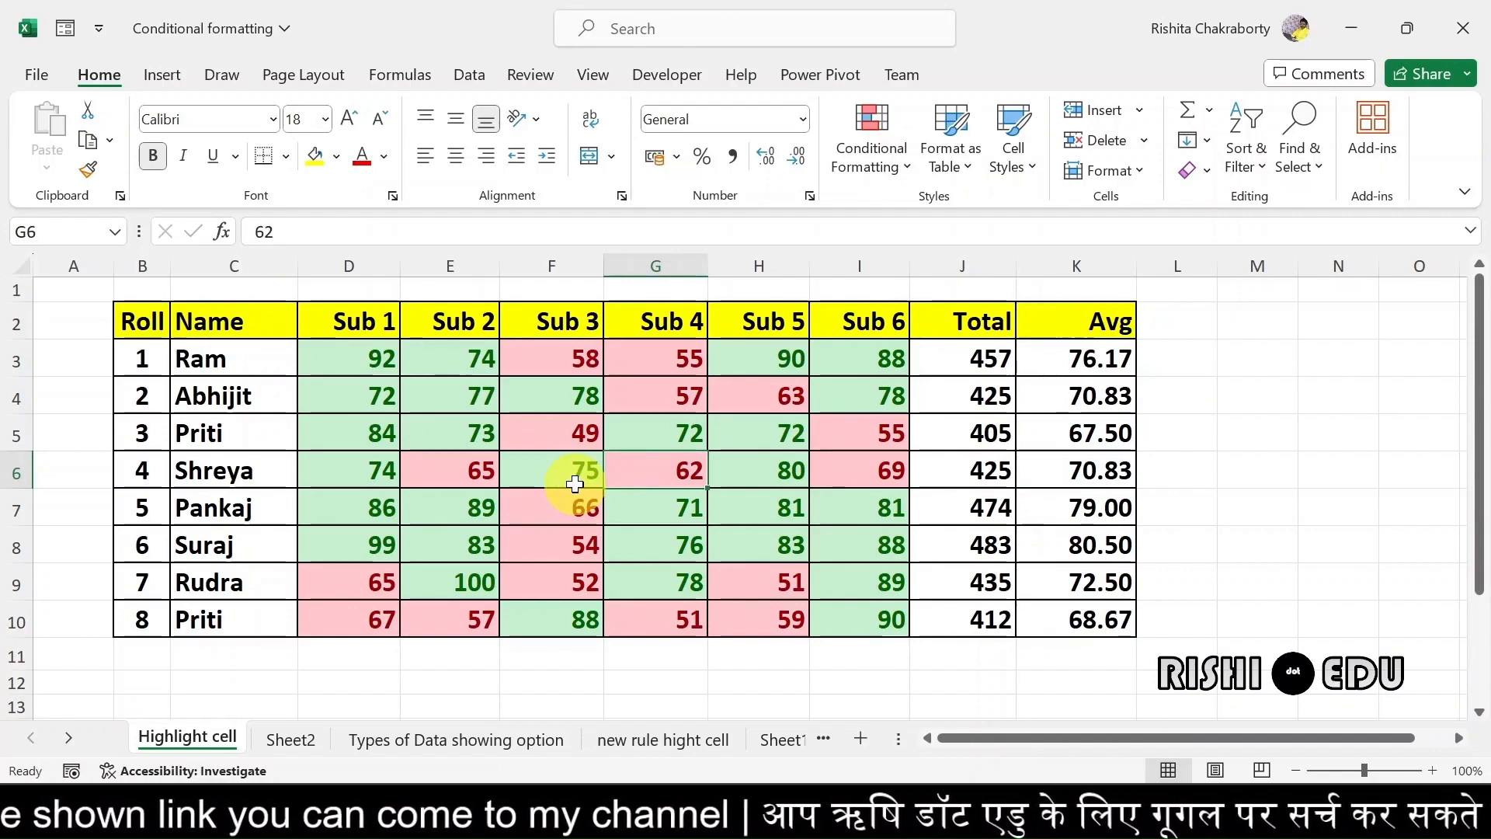
{"action": "left_click", "coordinate": [910, 169]}
{"action": "mouse_move", "coordinate": [970, 199]}
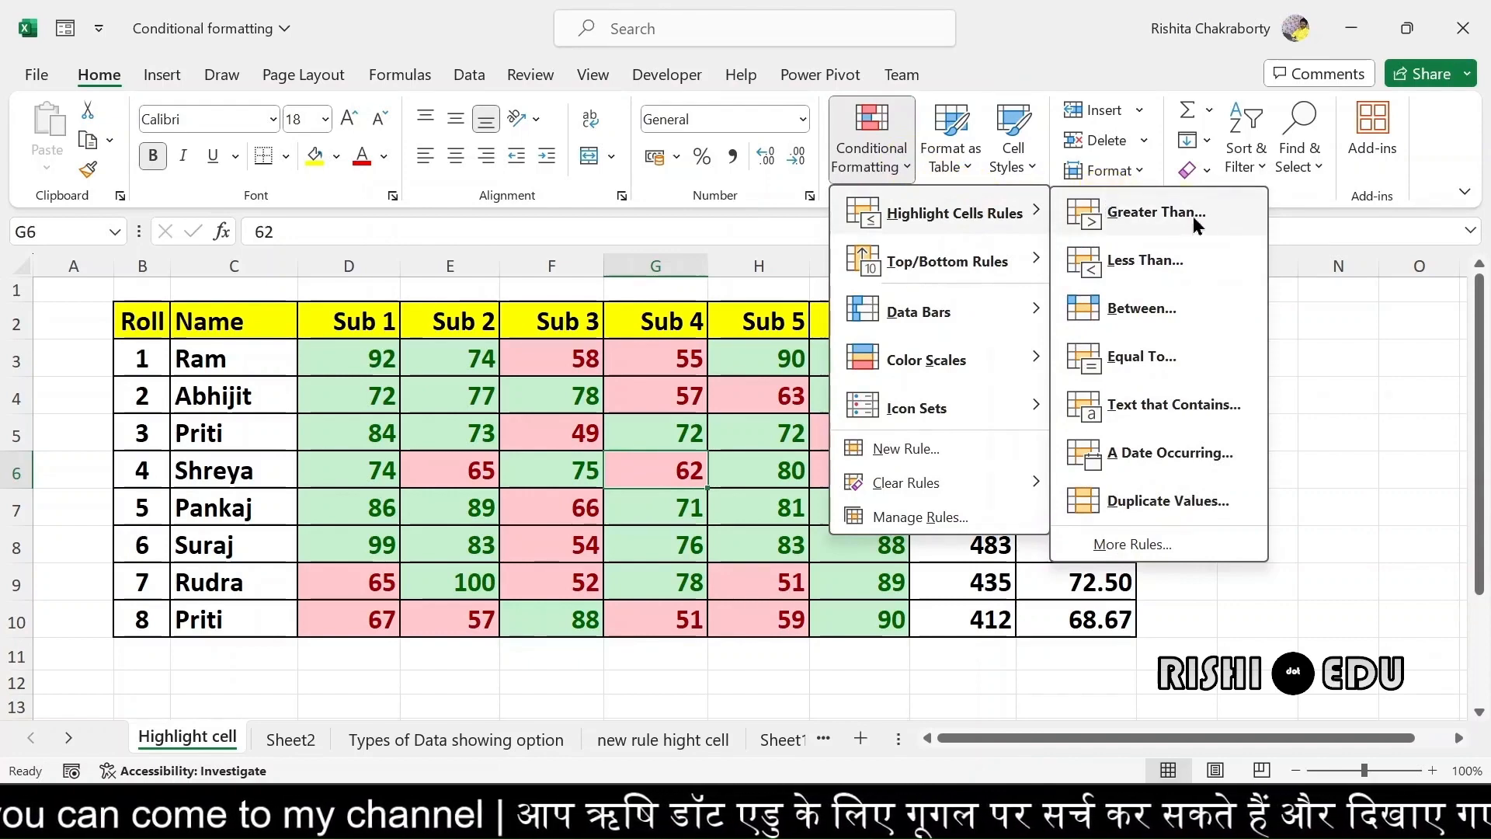
{"action": "left_click", "coordinate": [1141, 308]}
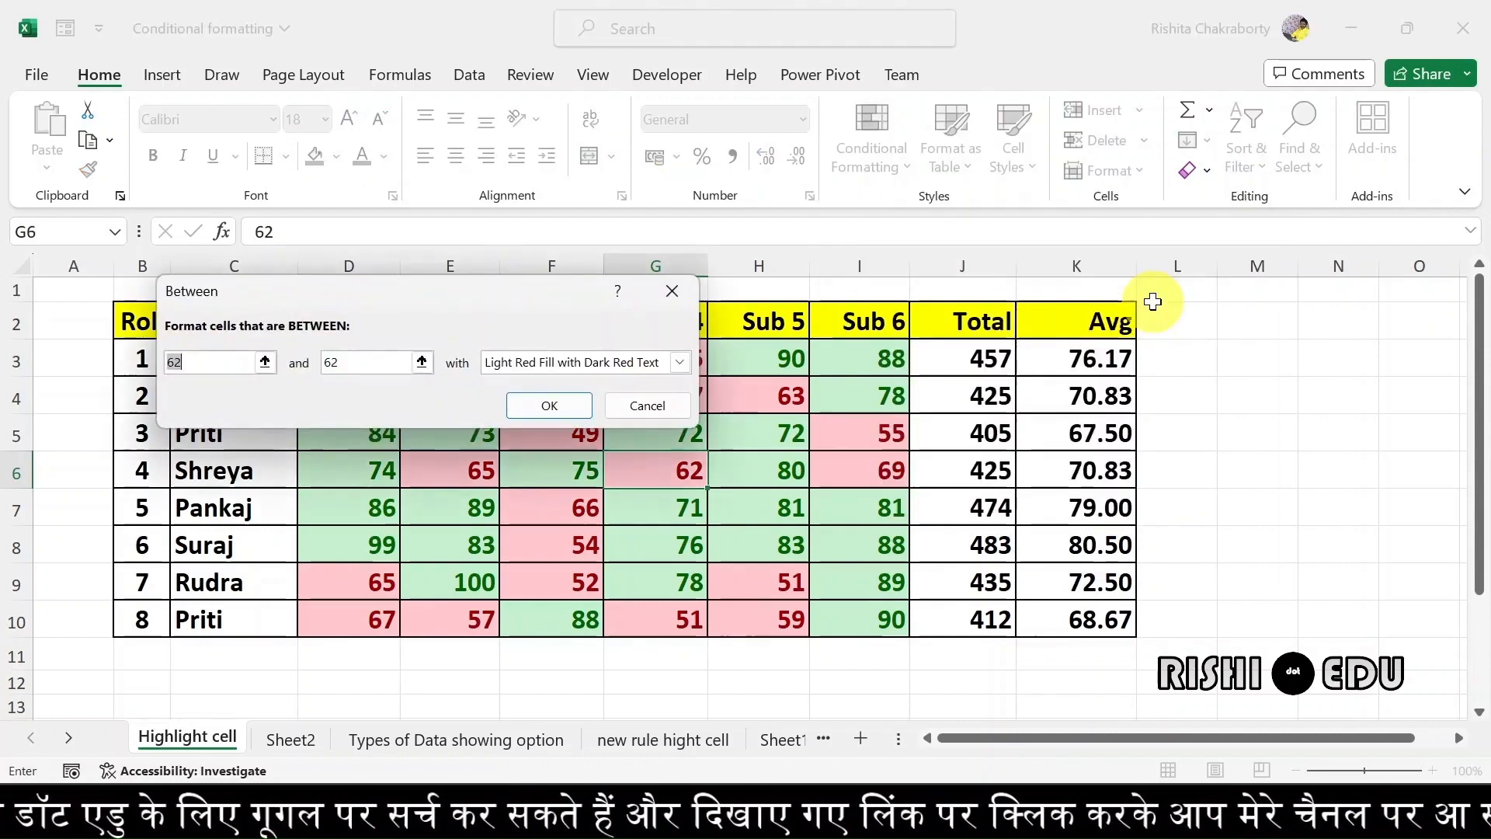
{"action": "left_click", "coordinate": [213, 364]}
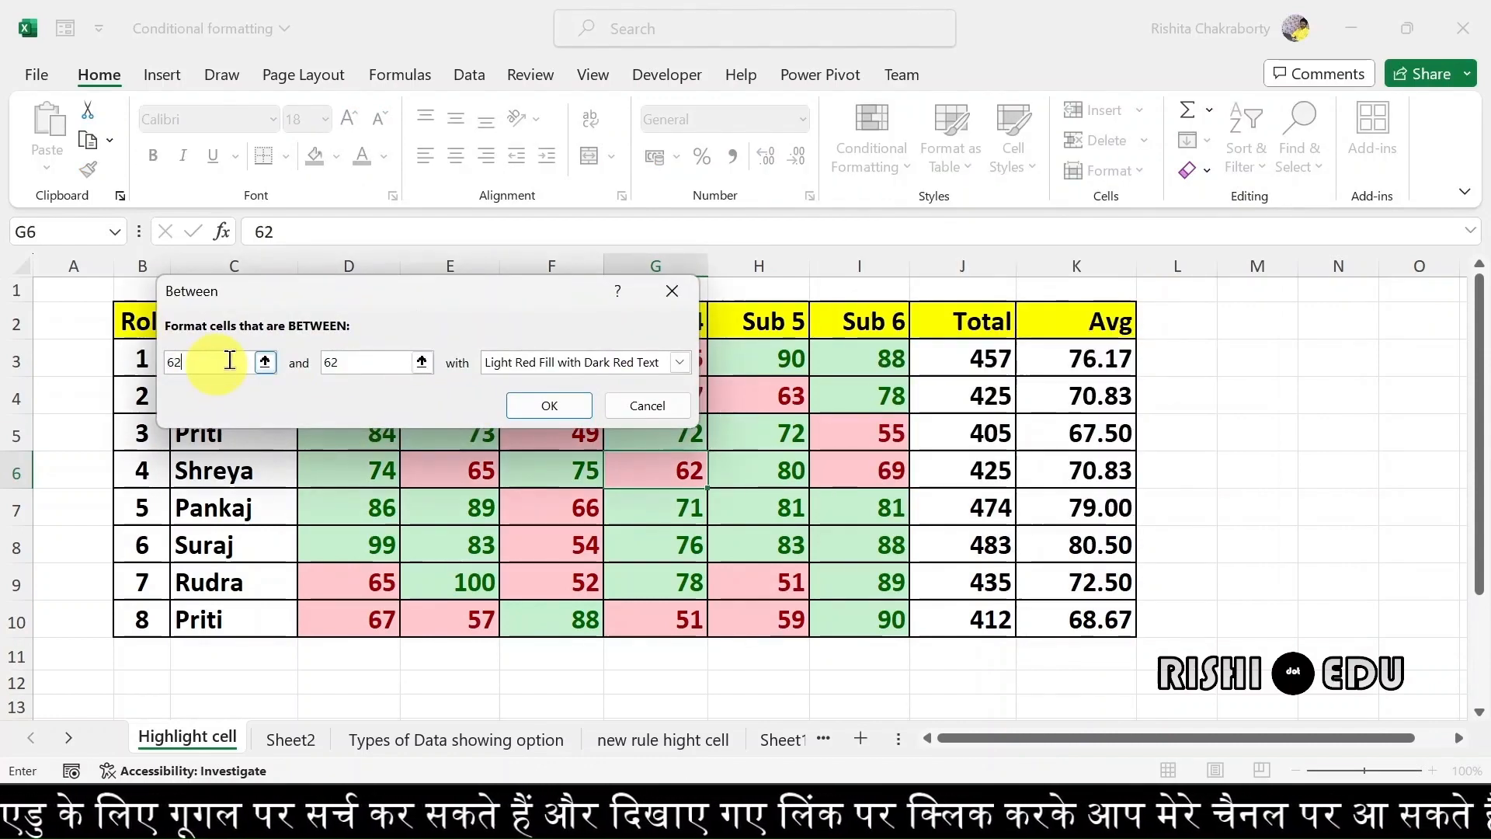
{"action": "left_click", "coordinate": [672, 292]}
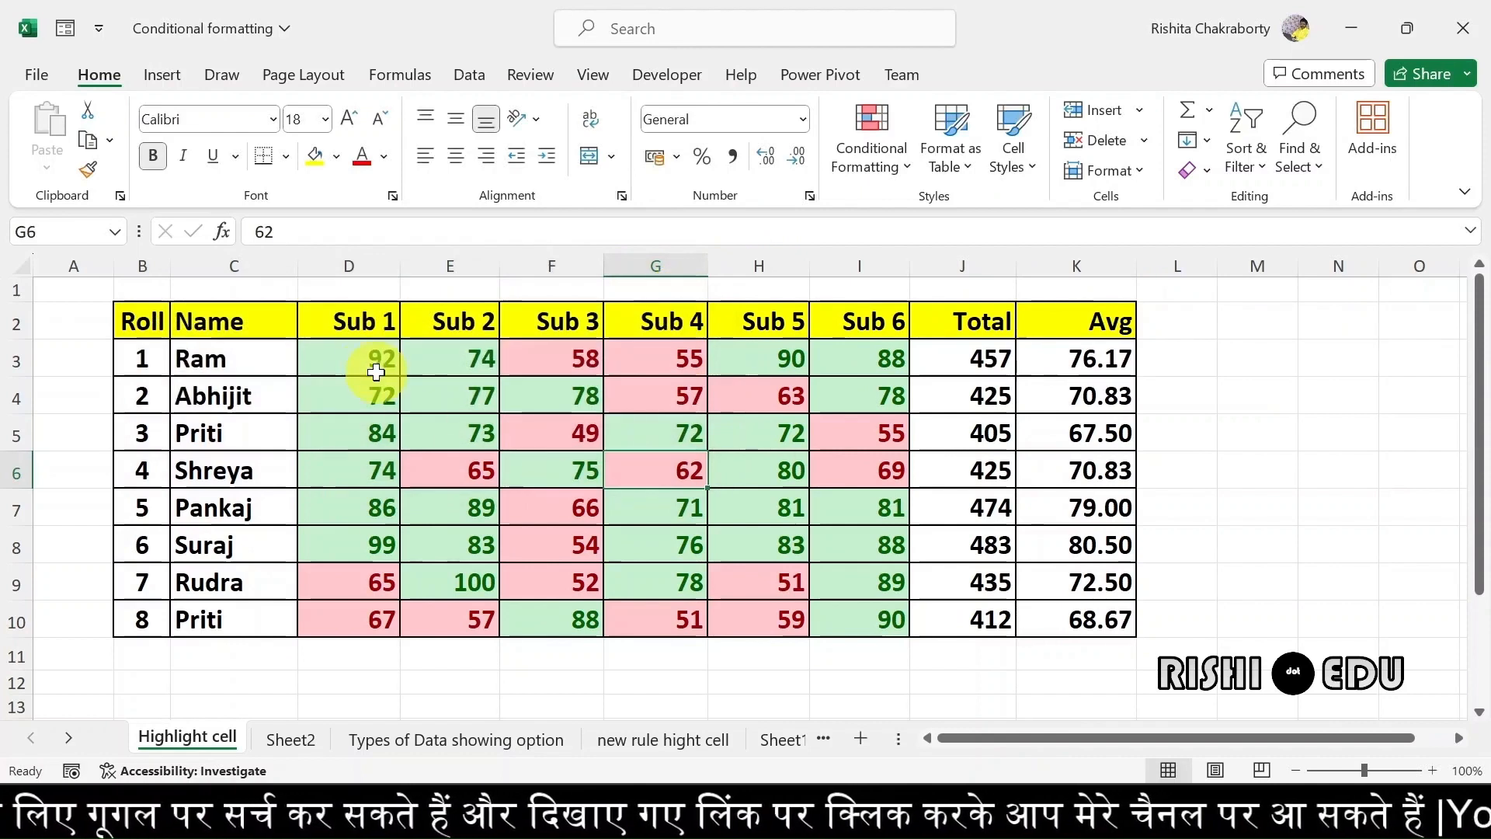
- Start a Between highlight rule on the Total and Avg values in J3:K10 with a lower limit of 70
{"action": "left_click_drag", "start_coordinate": [359, 353], "coordinate": [683, 508]}
{"action": "left_click_drag", "start_coordinate": [771, 553], "coordinate": [862, 578]}
{"action": "left_click_drag", "start_coordinate": [952, 351], "coordinate": [1121, 618]}
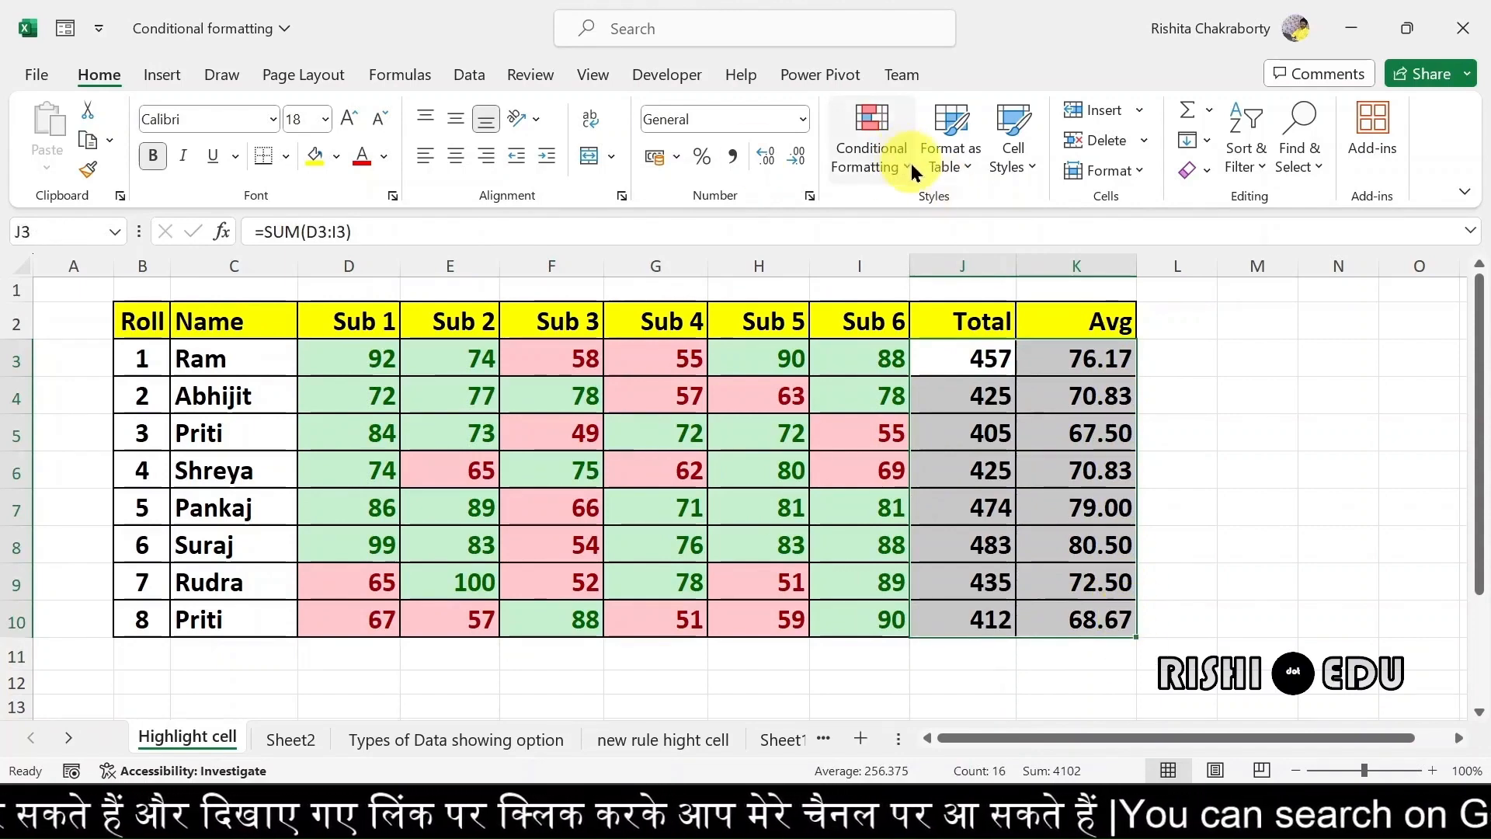
{"action": "left_click", "coordinate": [870, 160]}
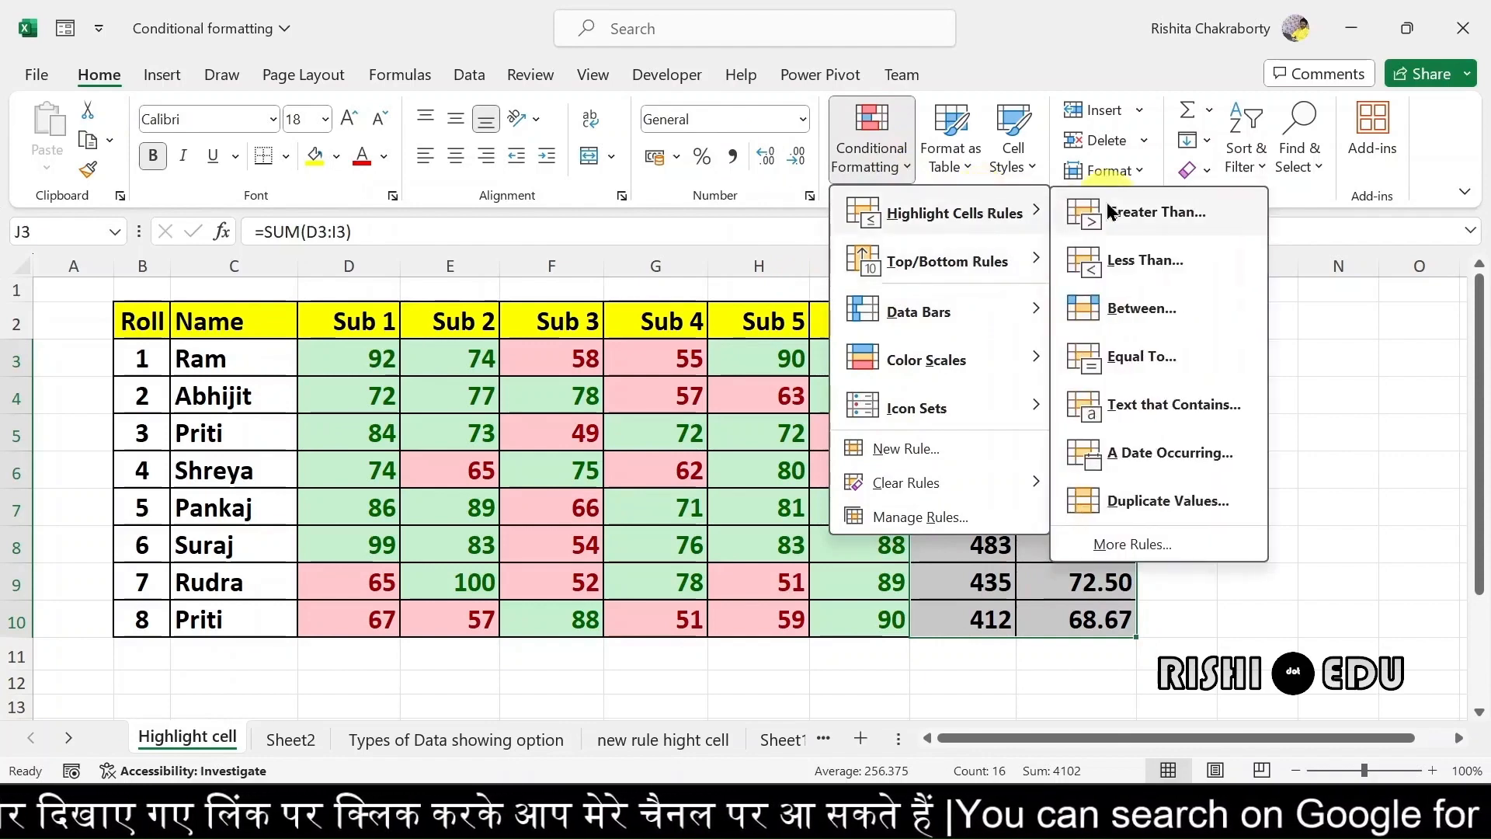
{"action": "left_click", "coordinate": [1138, 310]}
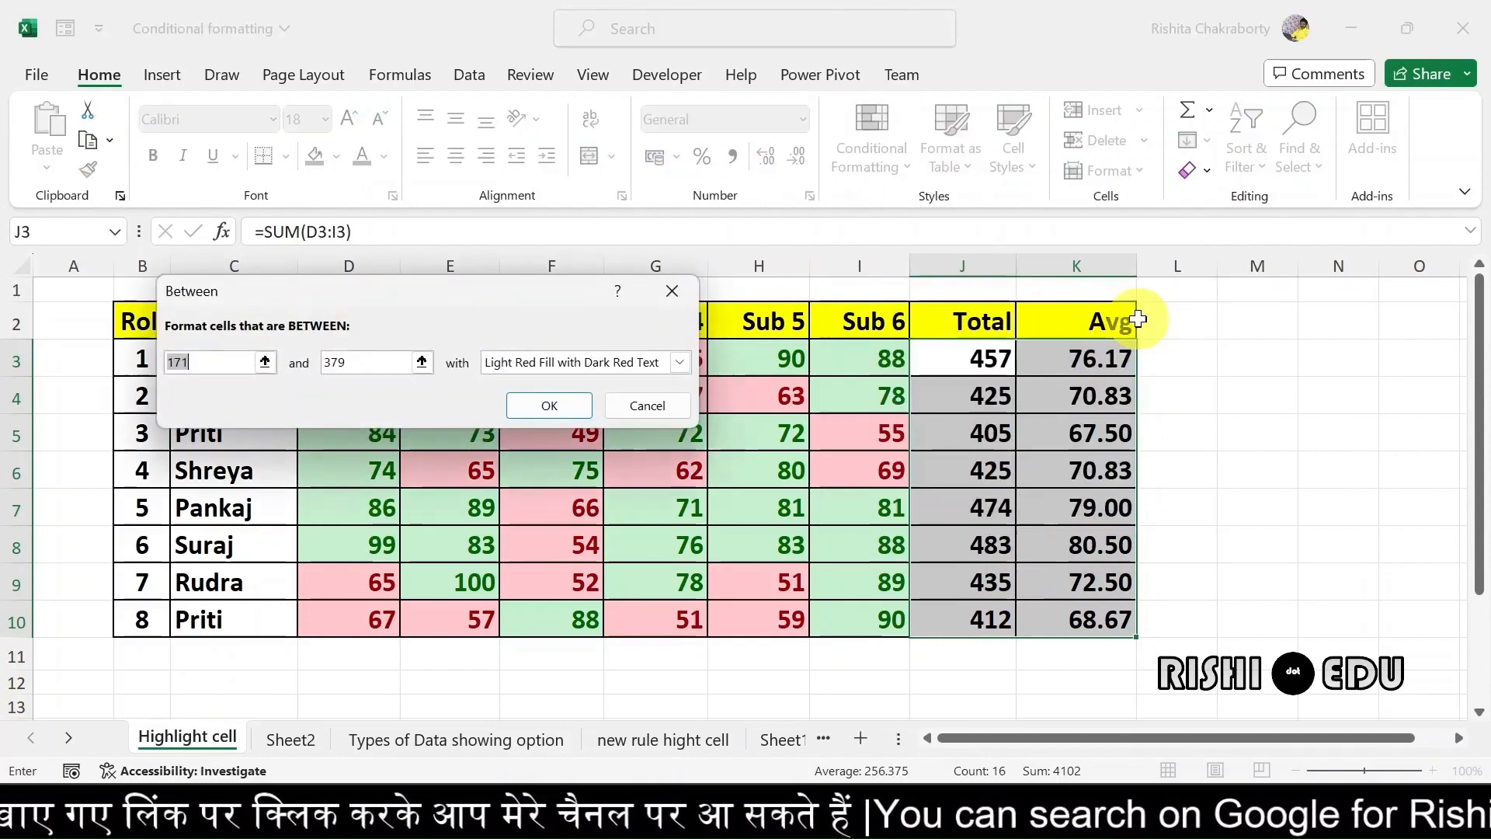
{"action": "left_click", "coordinate": [221, 367]}
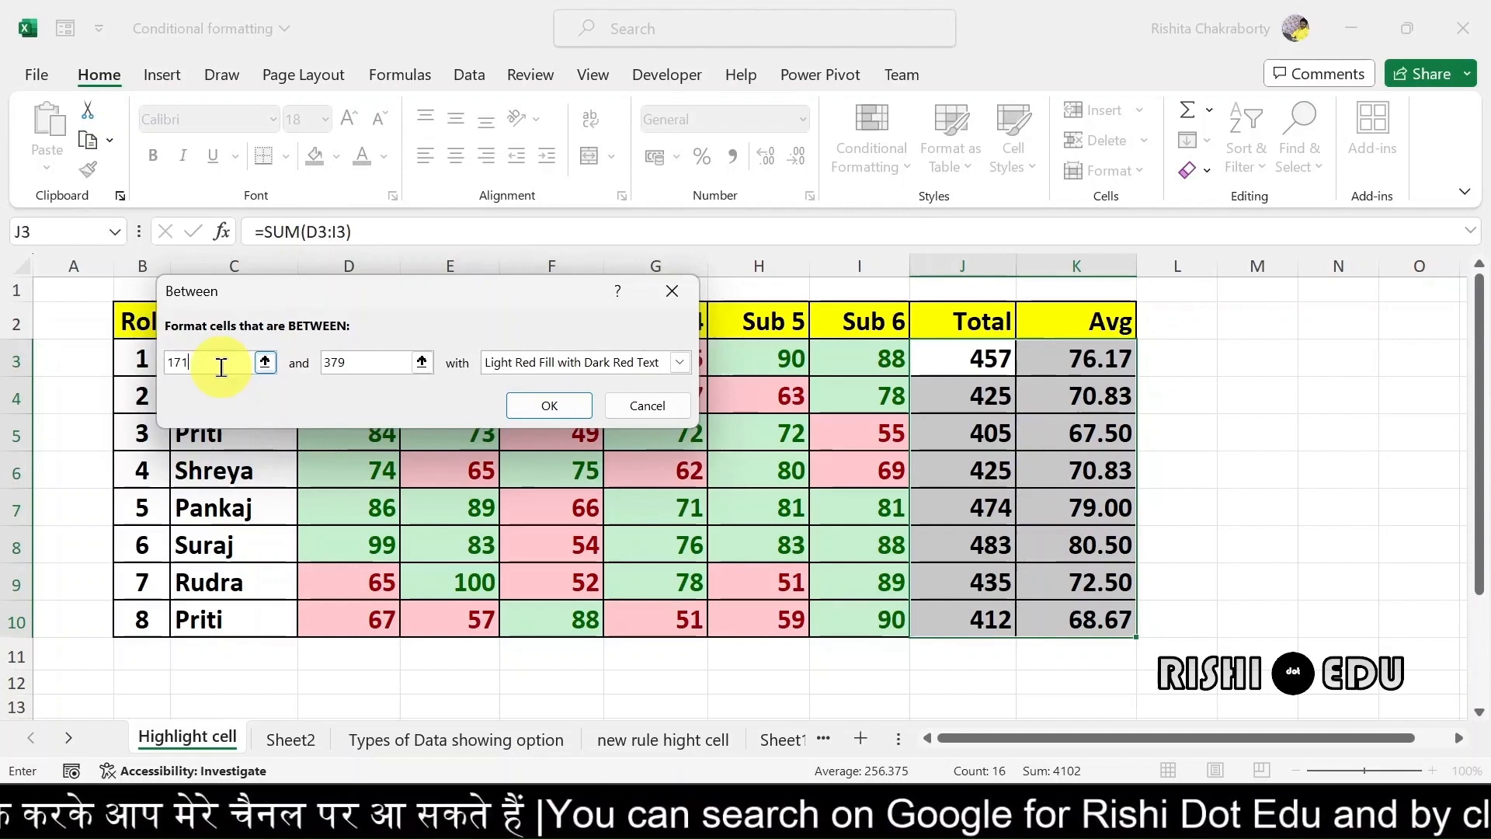
{"action": "key", "text": "BackSpace"}
{"action": "key", "text": "BackSpace"}
{"action": "type", "text": "0"}
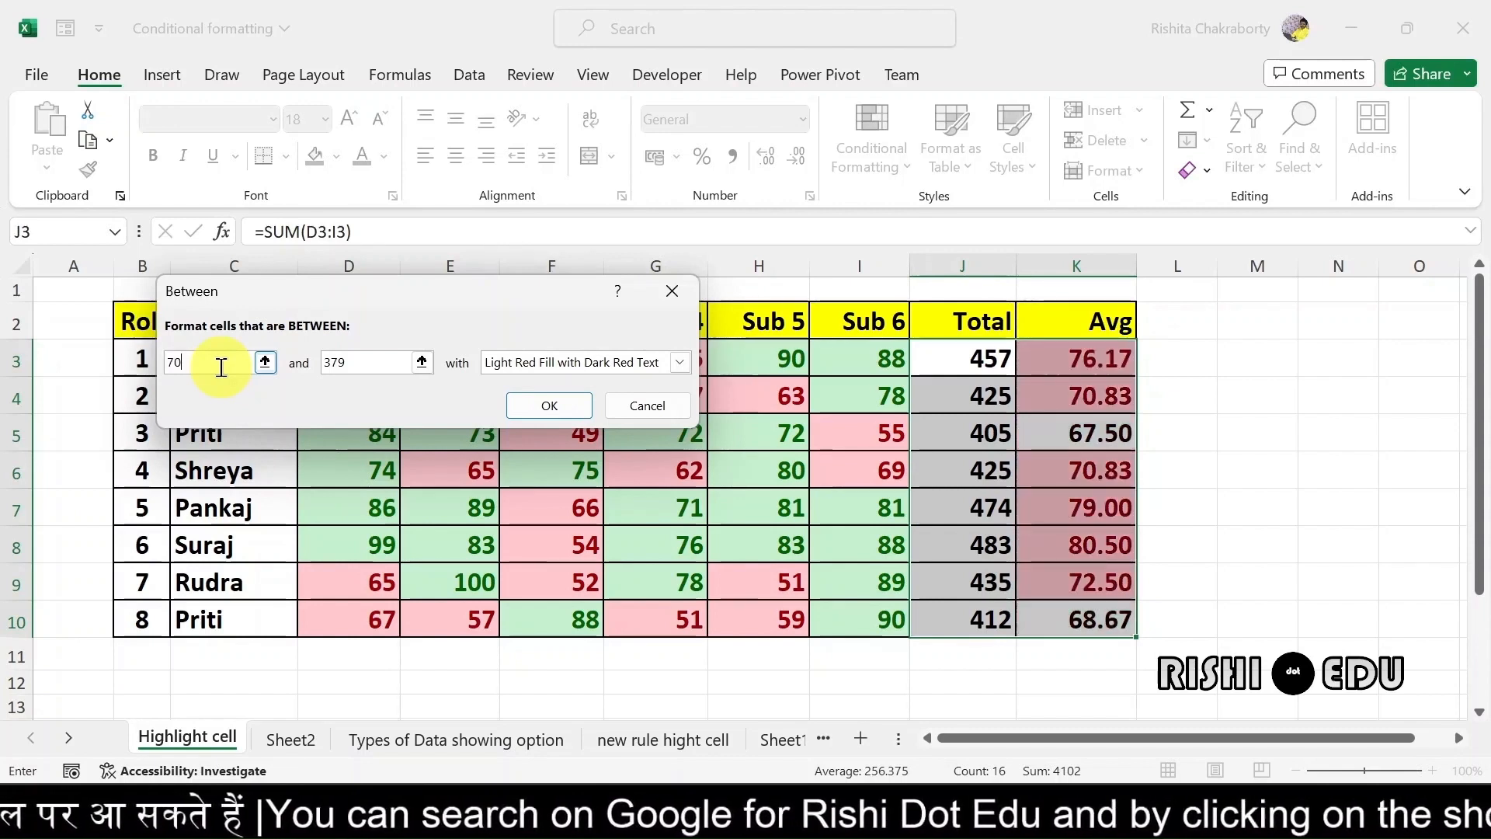
- Set the Between rule's upper limit to 80, apply it with Light Red Fill with Dark Red Text, and deselect the range
{"action": "left_click", "coordinate": [372, 362]}
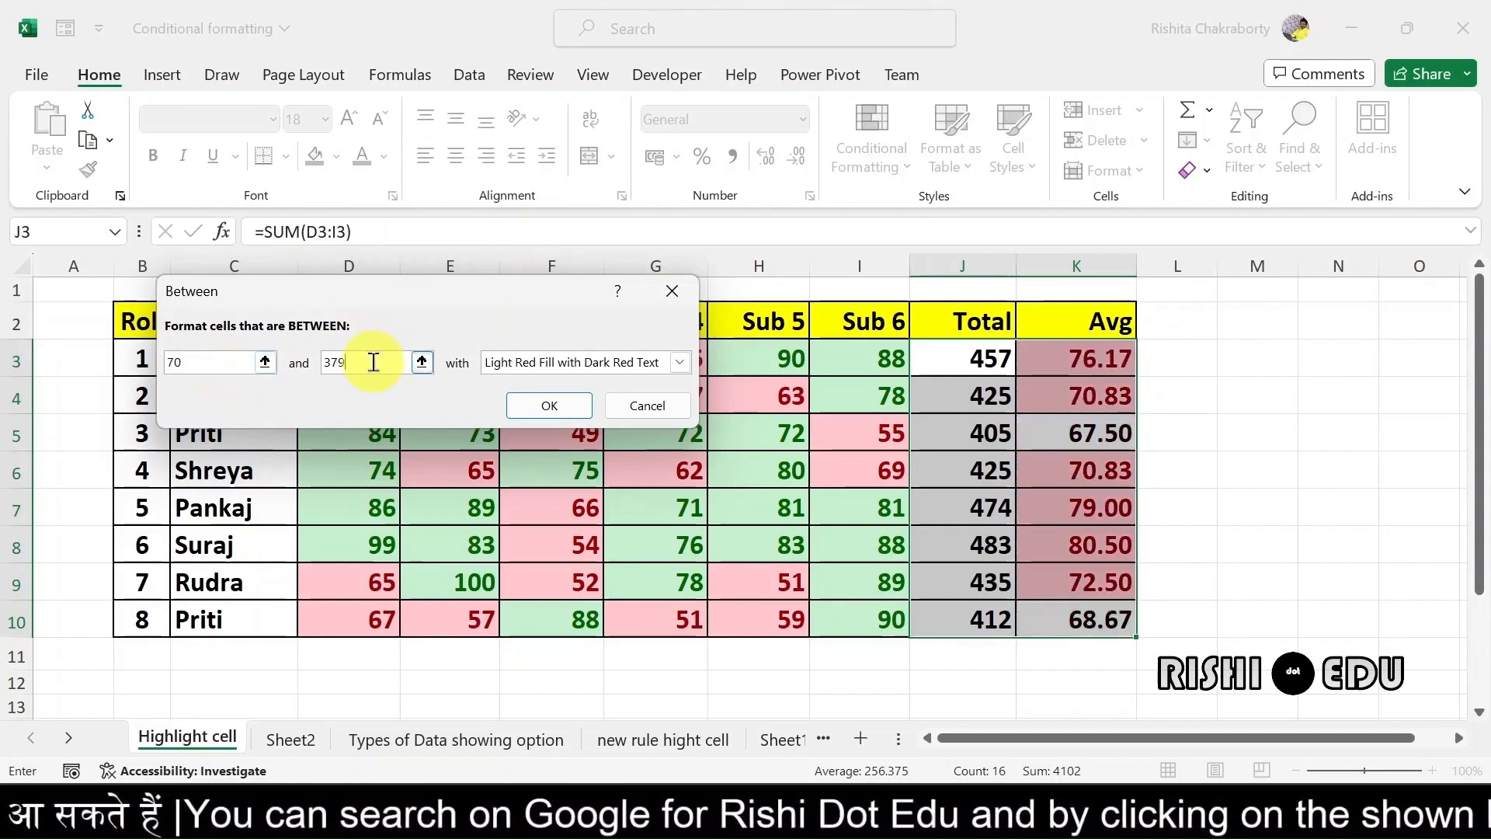
{"action": "key", "text": "BackSpace"}
{"action": "key", "text": "BackSpace"}
{"action": "key", "text": "BackSpace"}
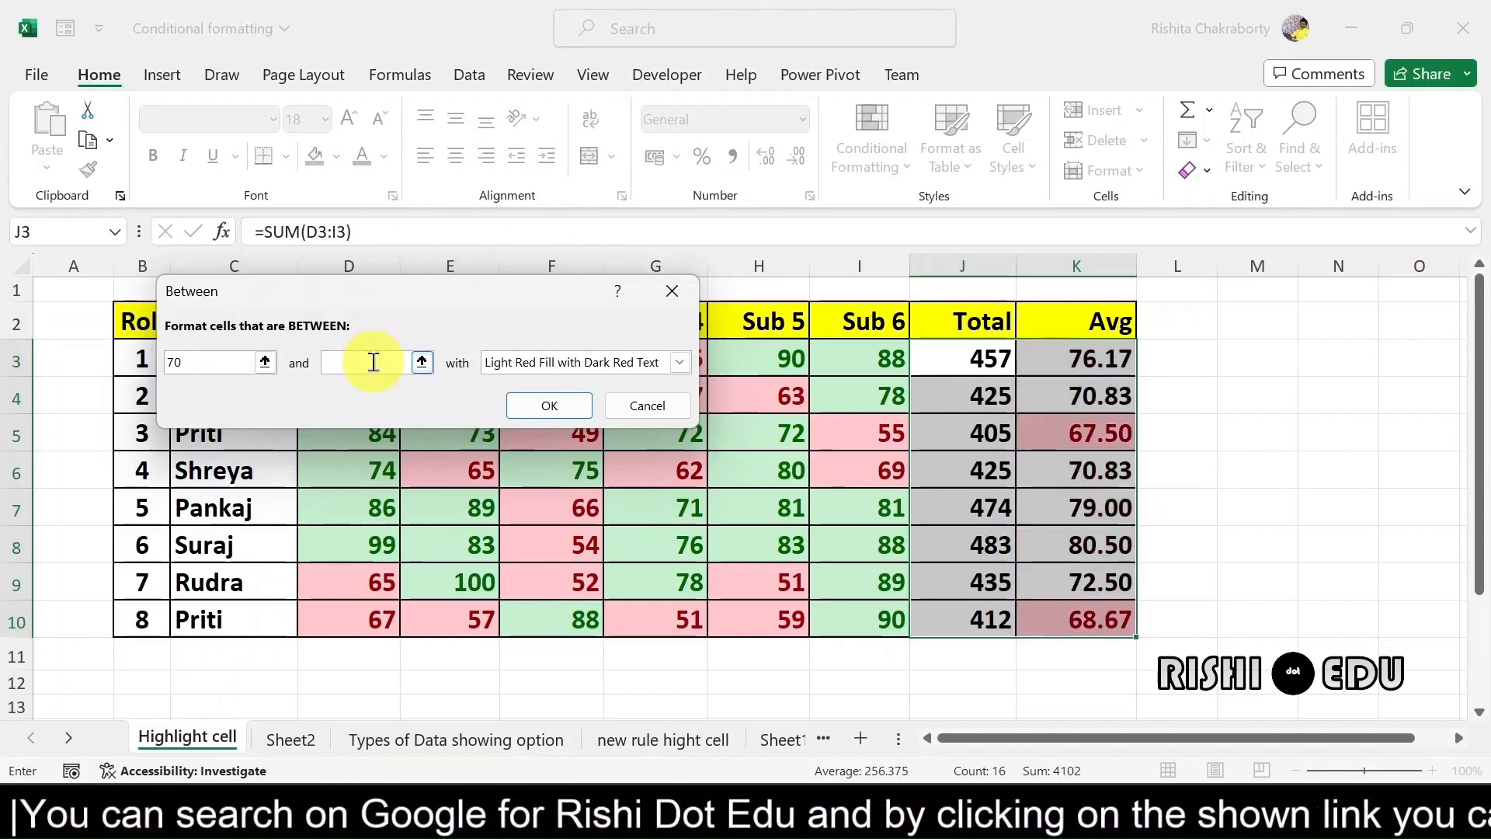
{"action": "type", "text": "80"}
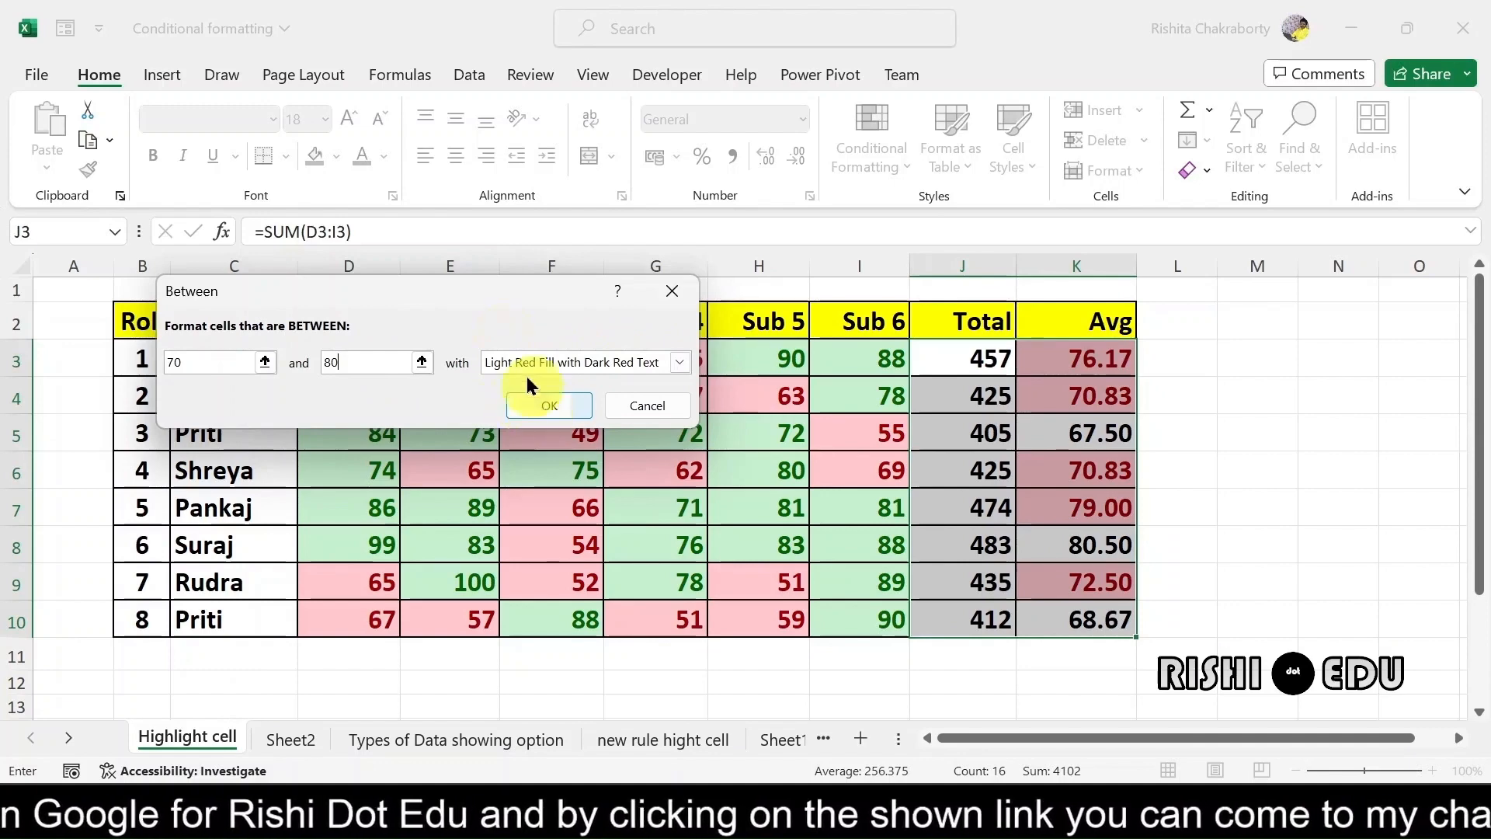
{"action": "left_click", "coordinate": [549, 405]}
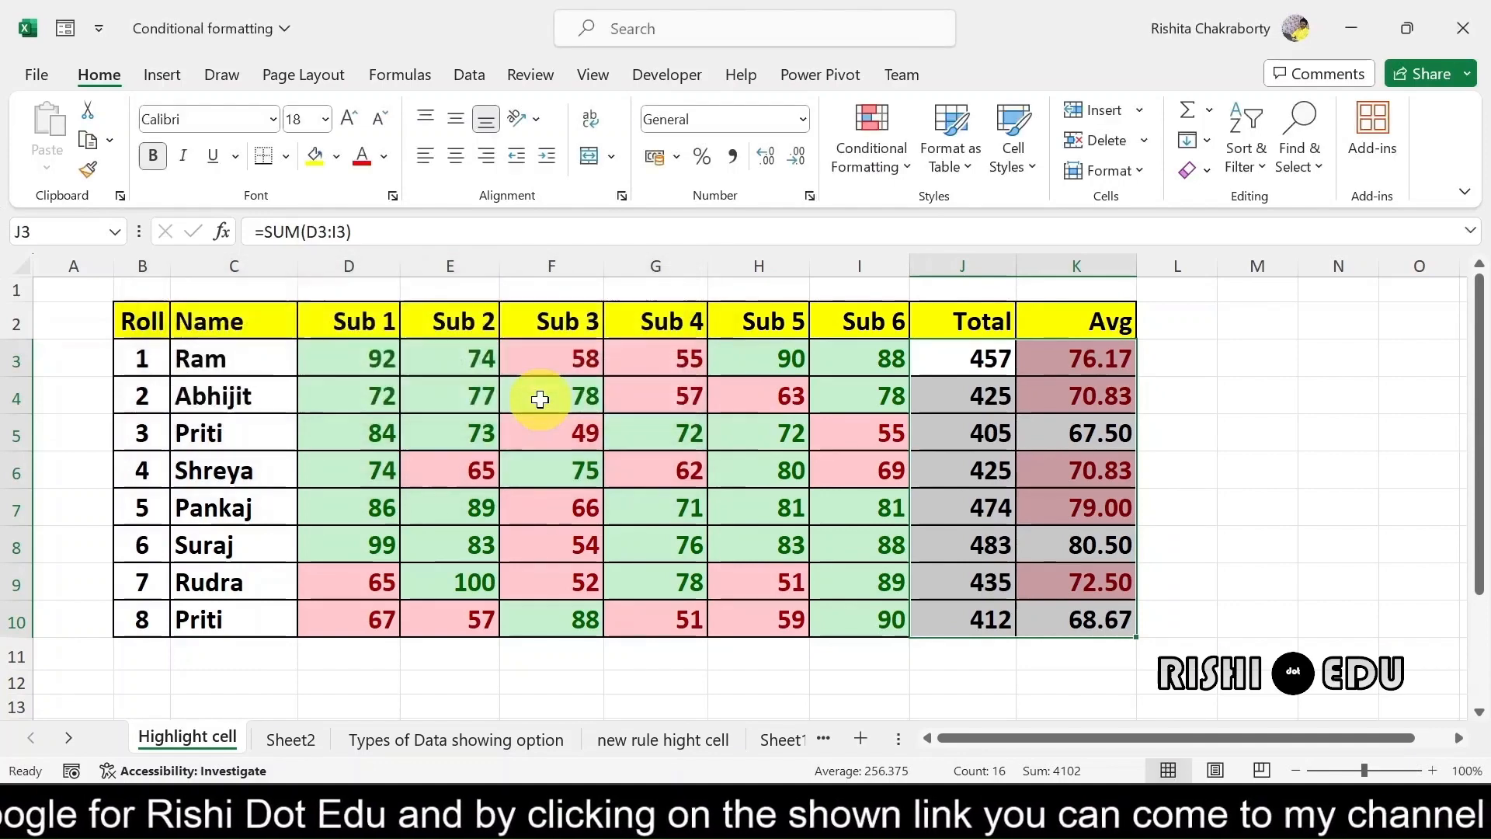
{"action": "left_click", "coordinate": [1293, 435]}
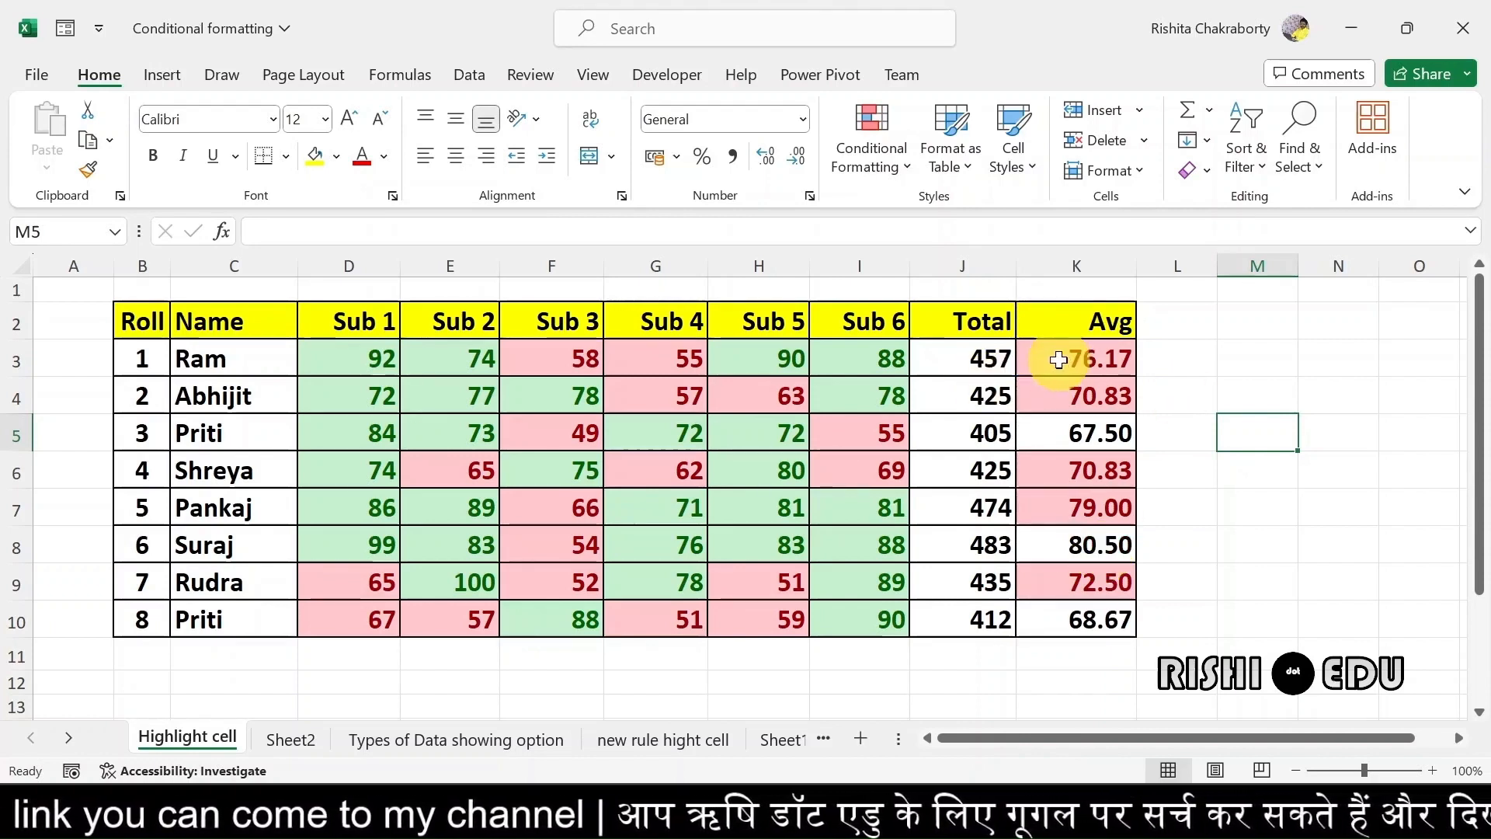
{"action": "left_click", "coordinate": [336, 358]}
{"action": "left_click", "coordinate": [353, 474]}
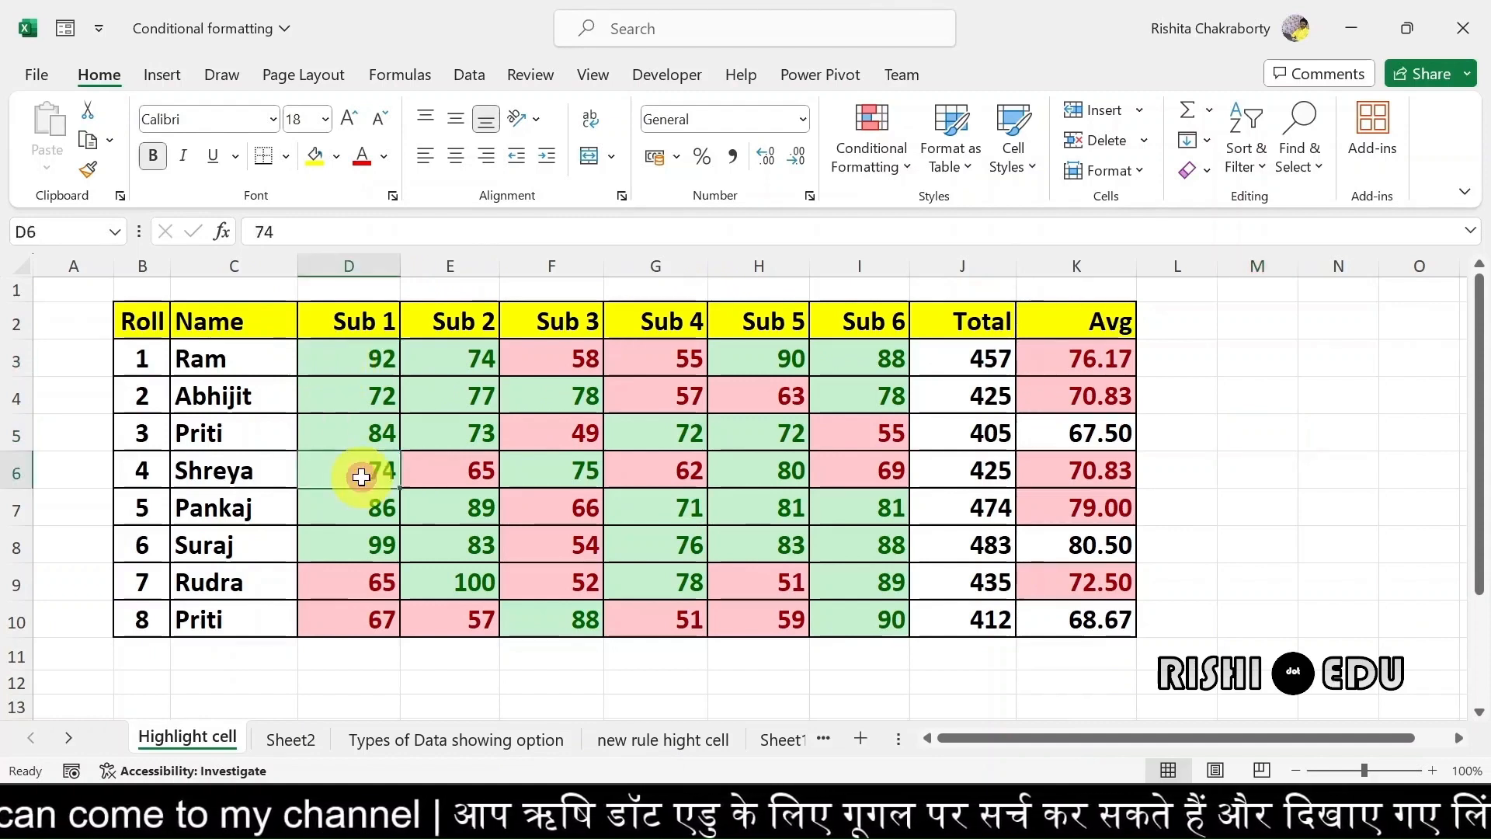
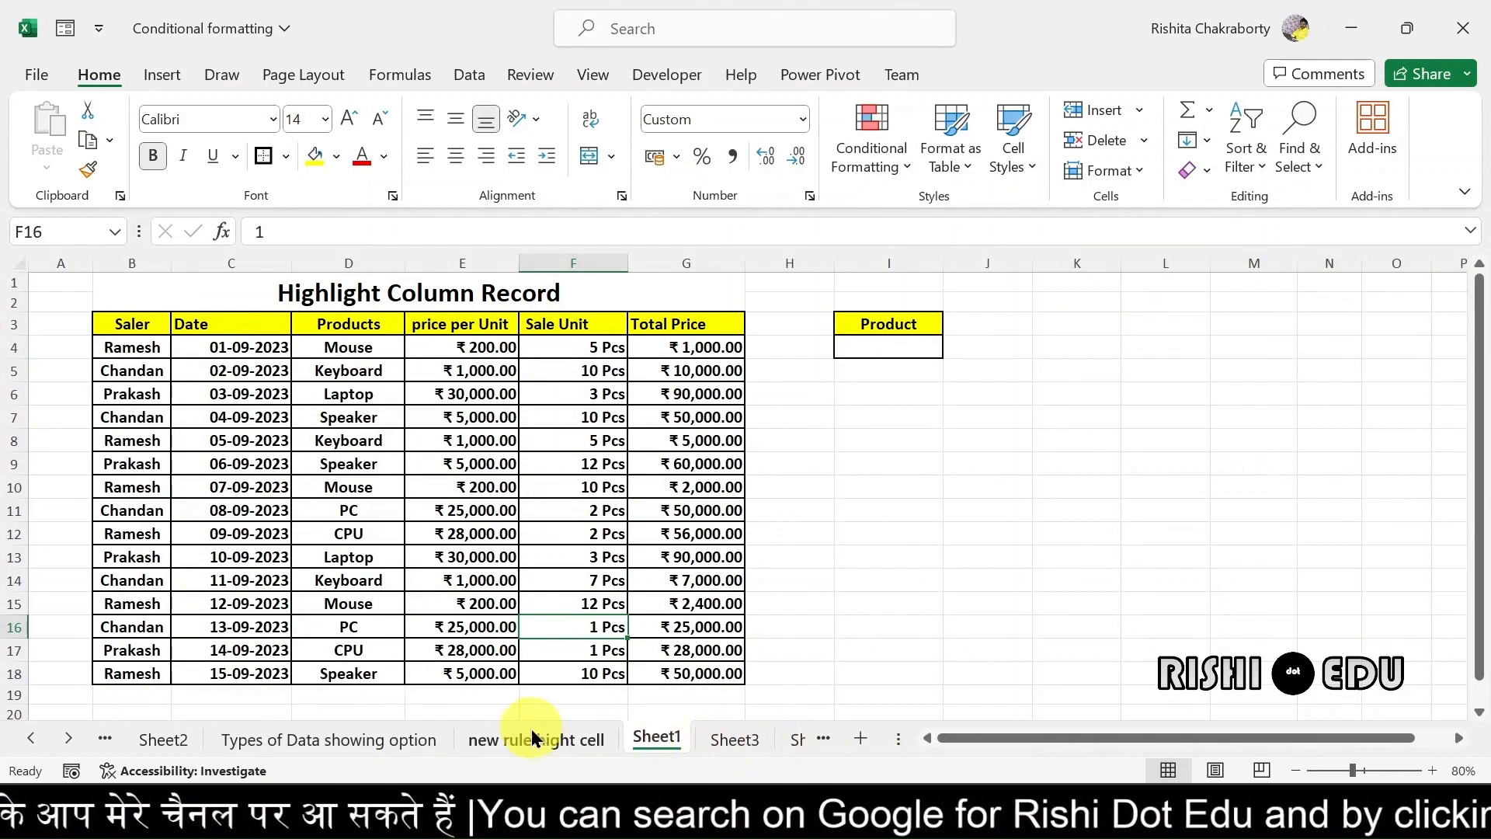
- On the "Types of Data showing option" sheet, add magenta gradient-fill data bars to the Runs values in D2:D12
{"action": "left_click", "coordinate": [537, 736]}
{"action": "left_click", "coordinate": [369, 741]}
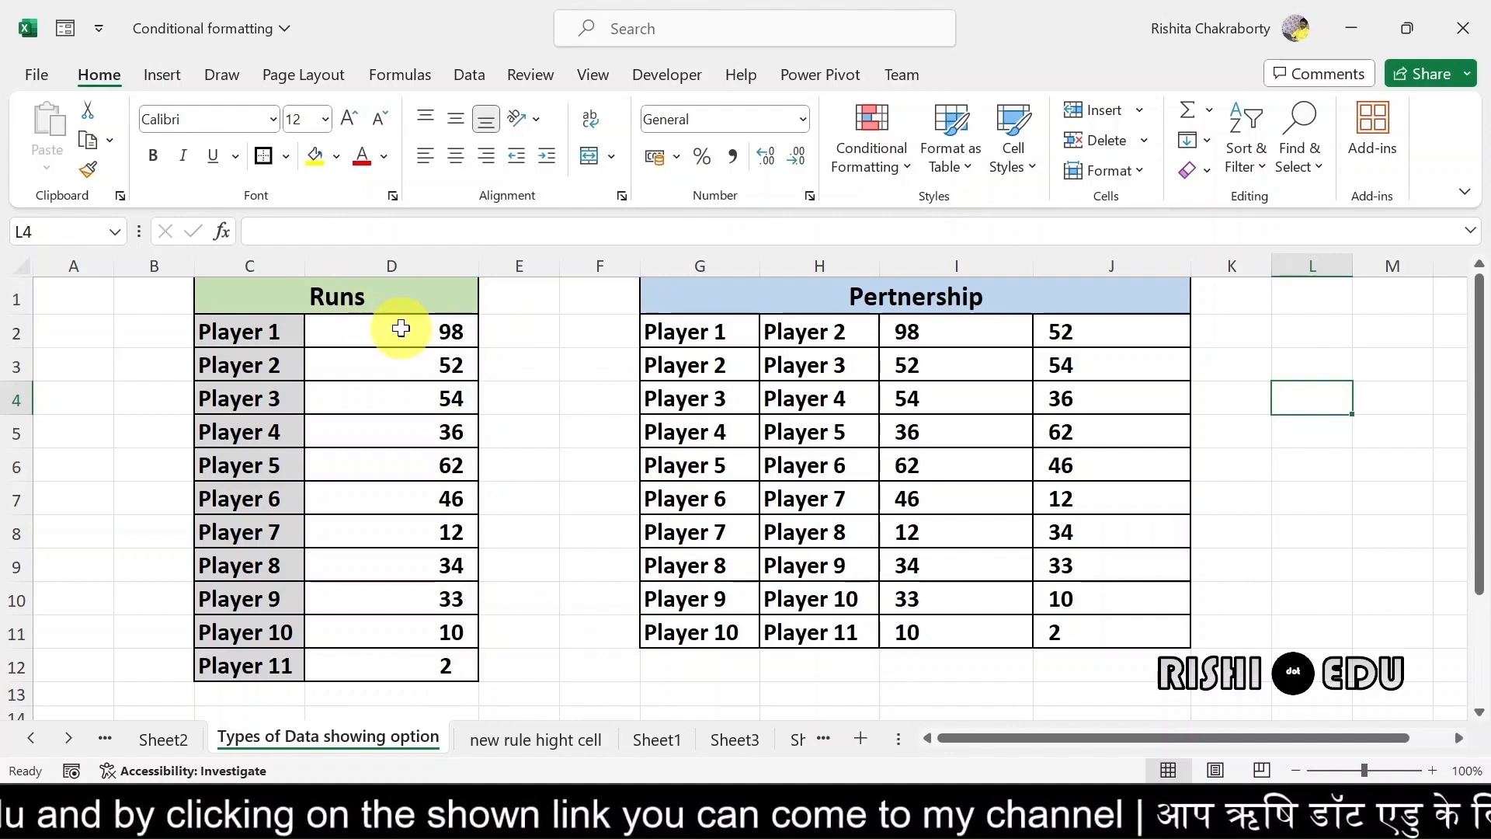
{"action": "left_click_drag", "start_coordinate": [396, 323], "coordinate": [418, 666]}
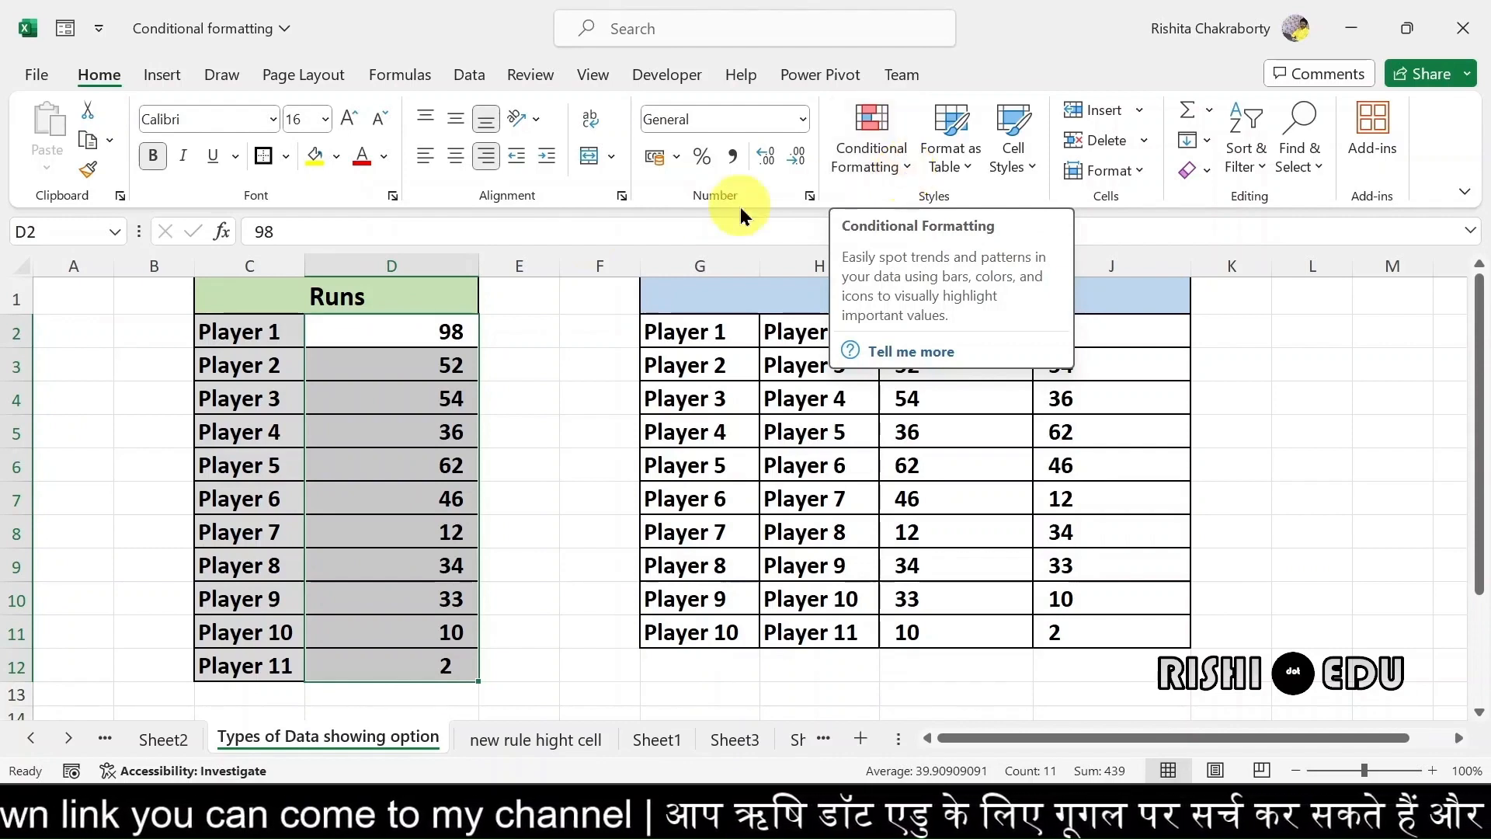
{"action": "left_click", "coordinate": [915, 165]}
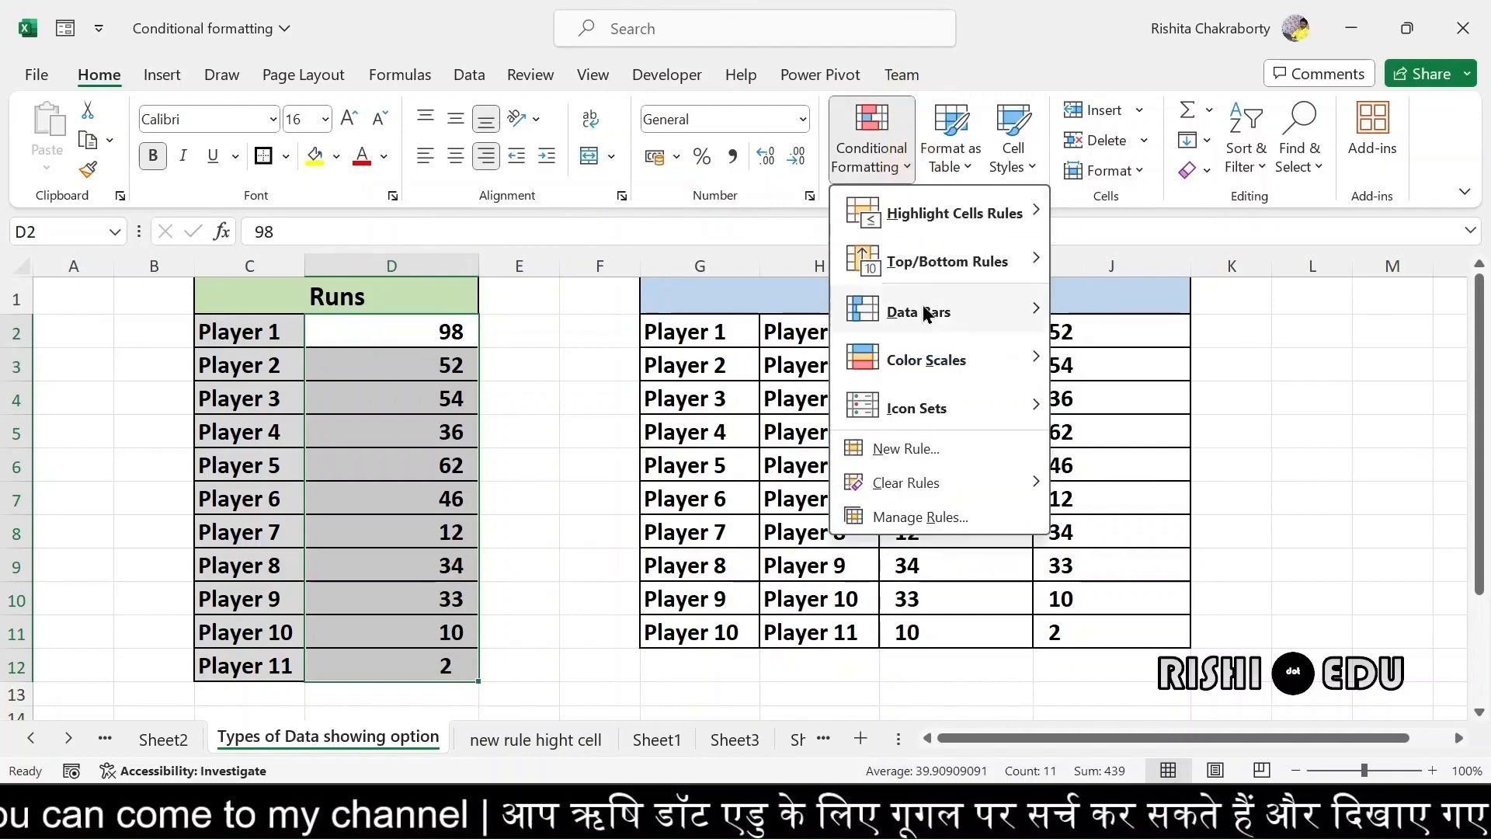
{"action": "mouse_move", "coordinate": [921, 310]}
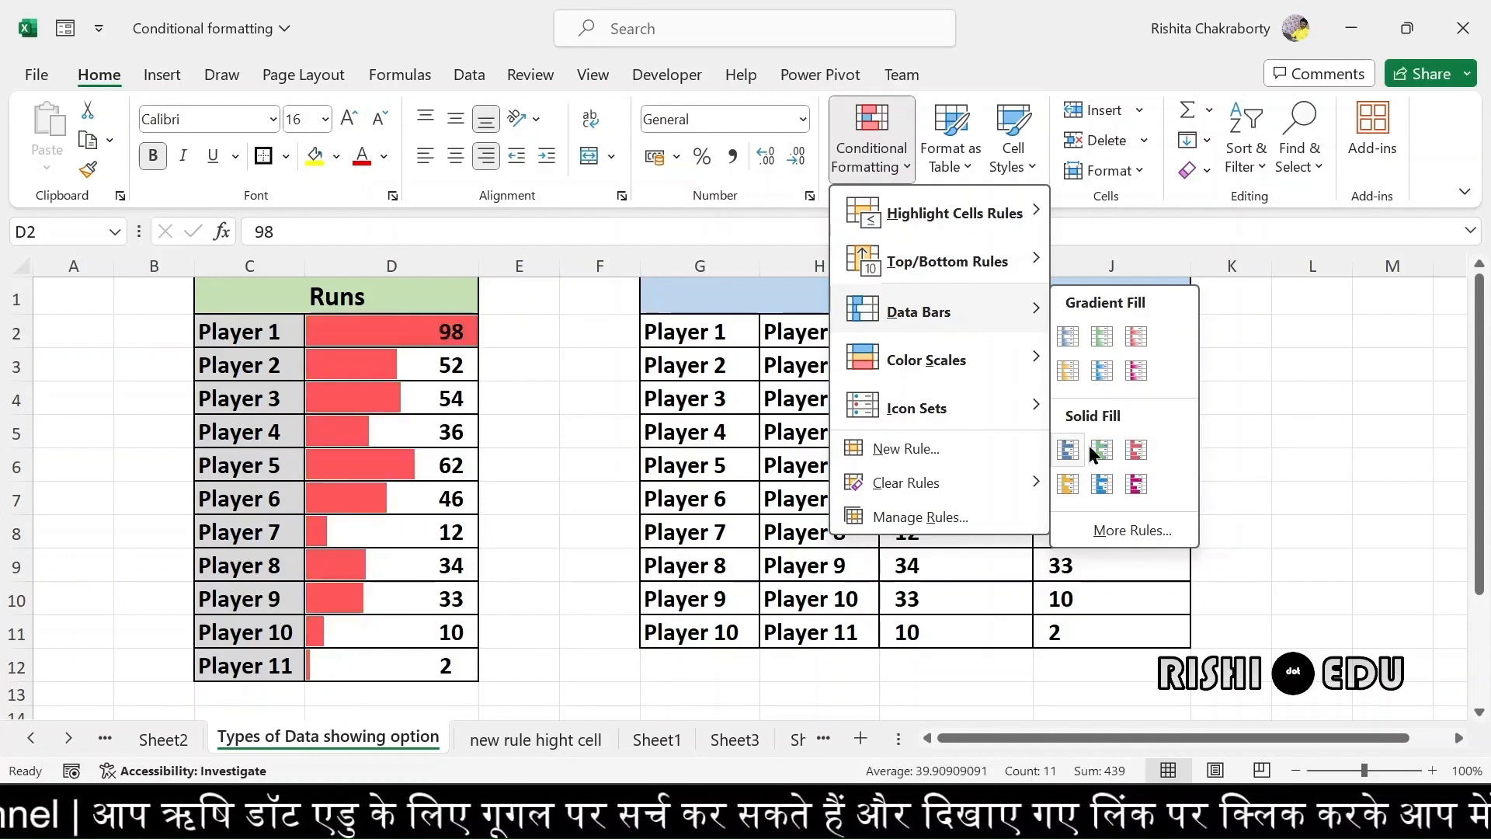
{"action": "left_click", "coordinate": [1136, 371]}
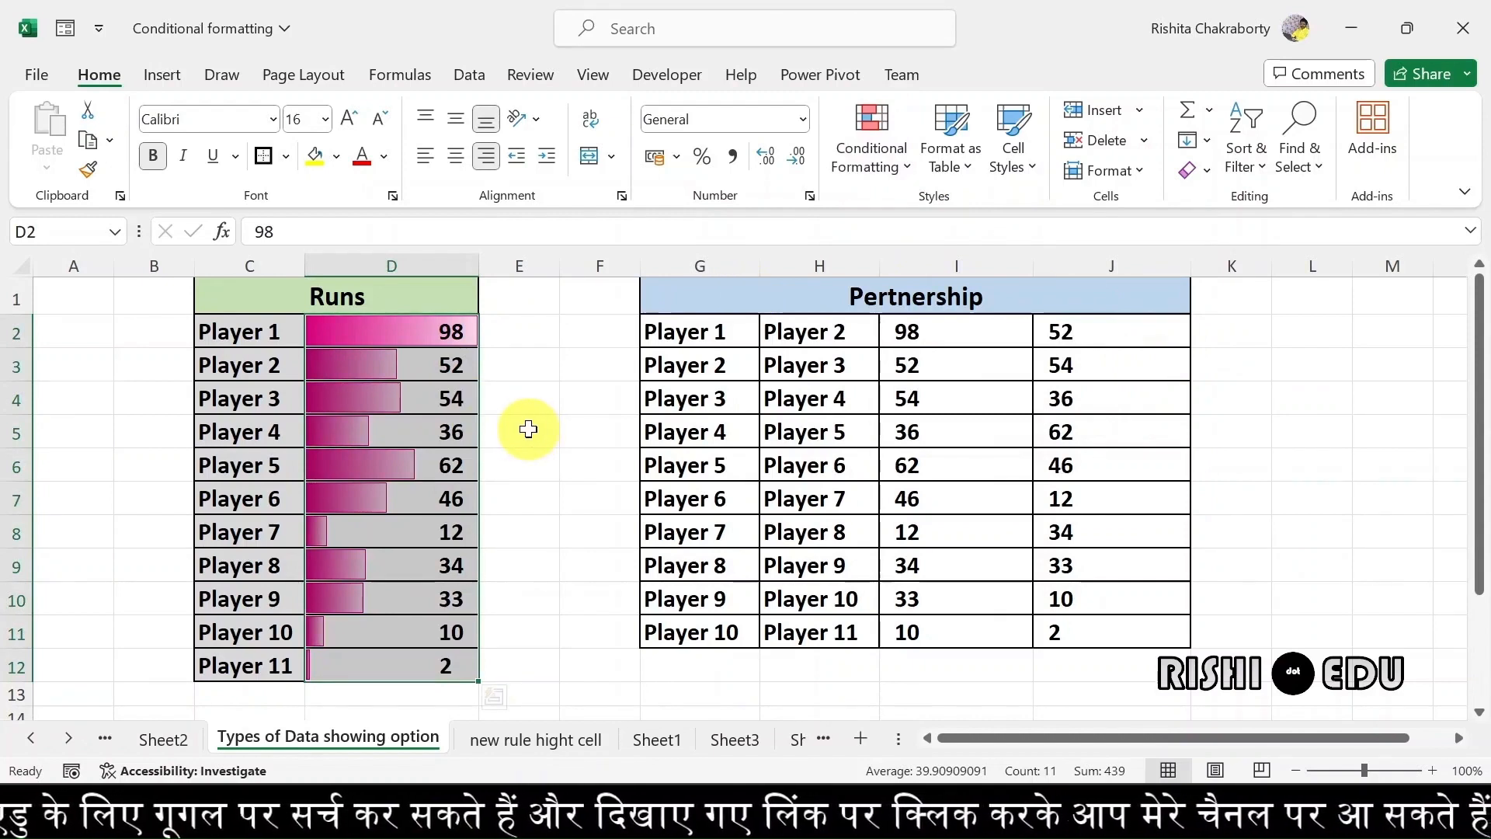
{"action": "left_click", "coordinate": [526, 428]}
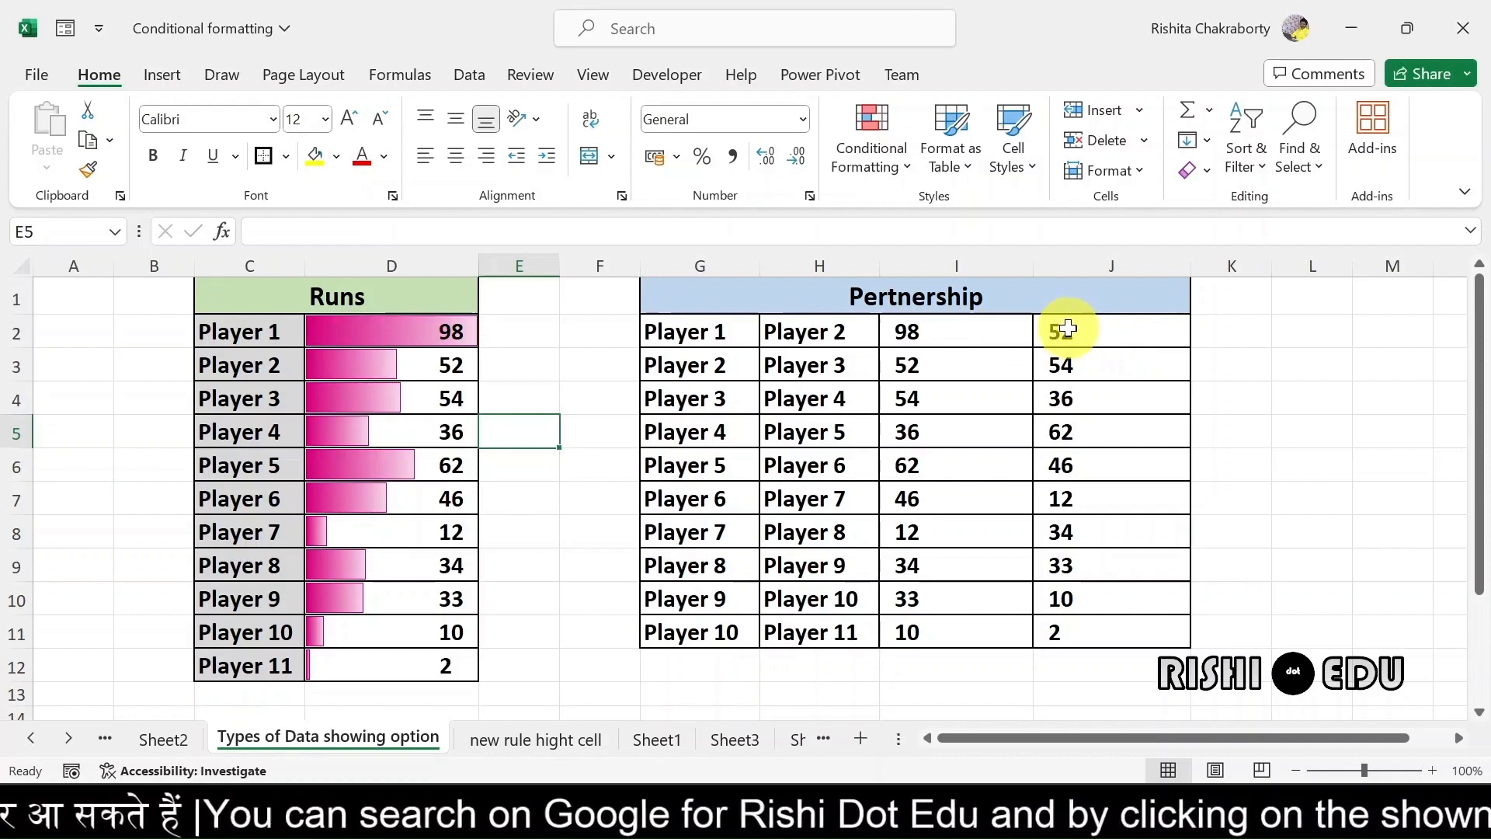
- Add light blue gradient-fill data bars to the second partnership score column, J2:J11
{"action": "left_click_drag", "start_coordinate": [1068, 328], "coordinate": [1112, 629]}
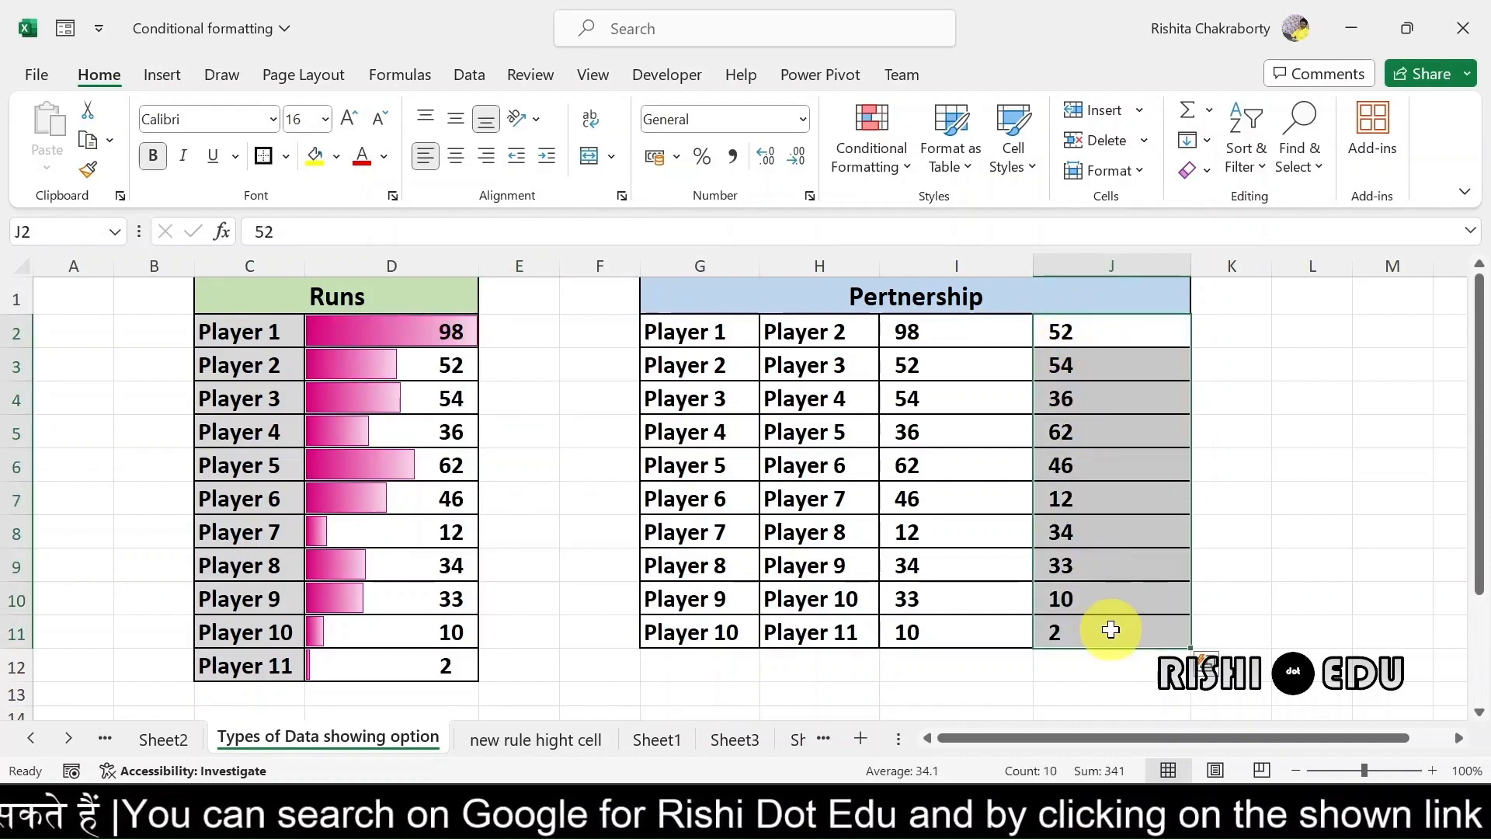
{"action": "left_click", "coordinate": [910, 173]}
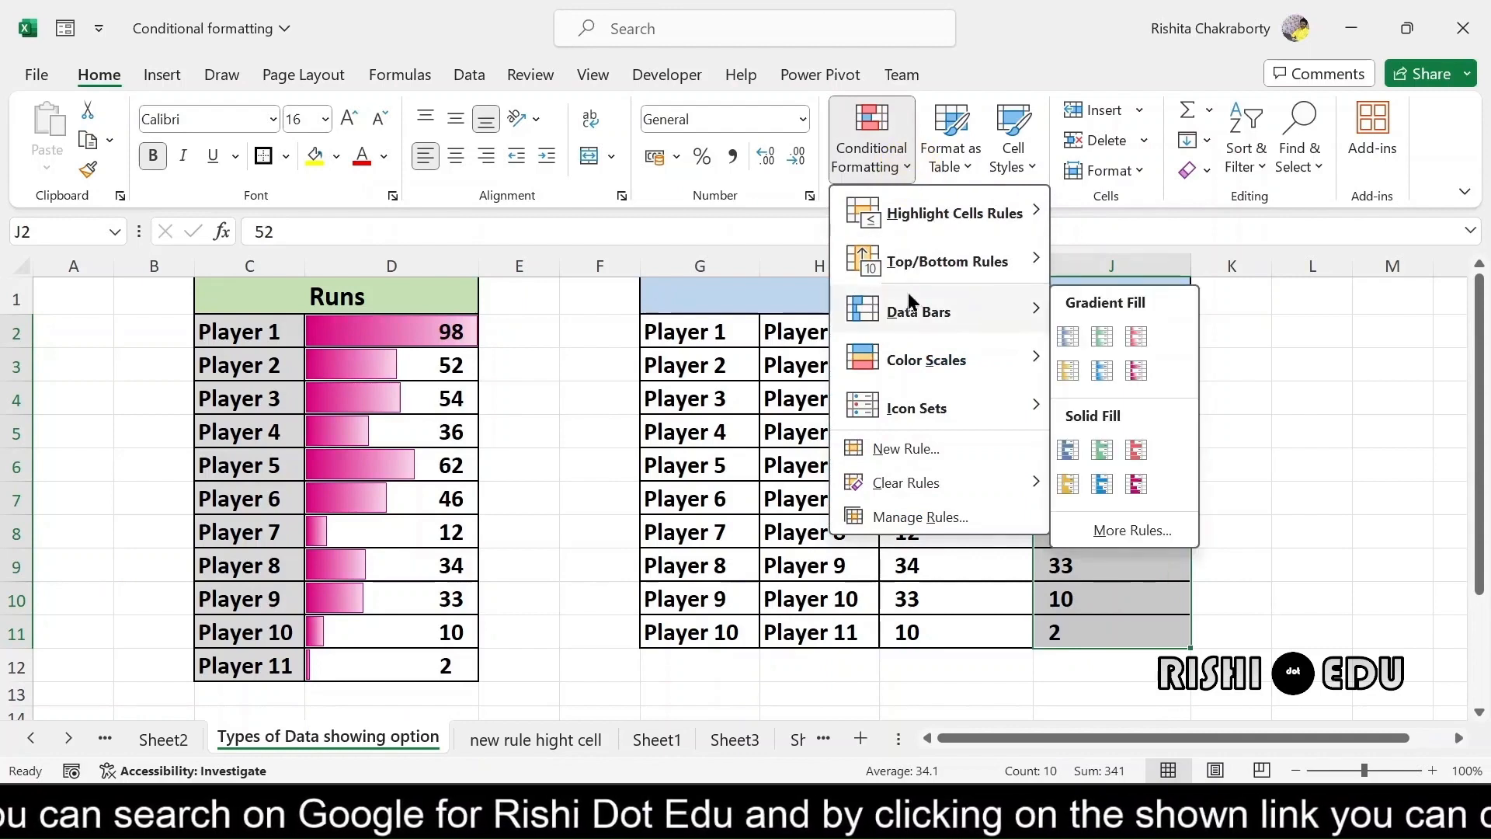
{"action": "left_click", "coordinate": [1102, 367]}
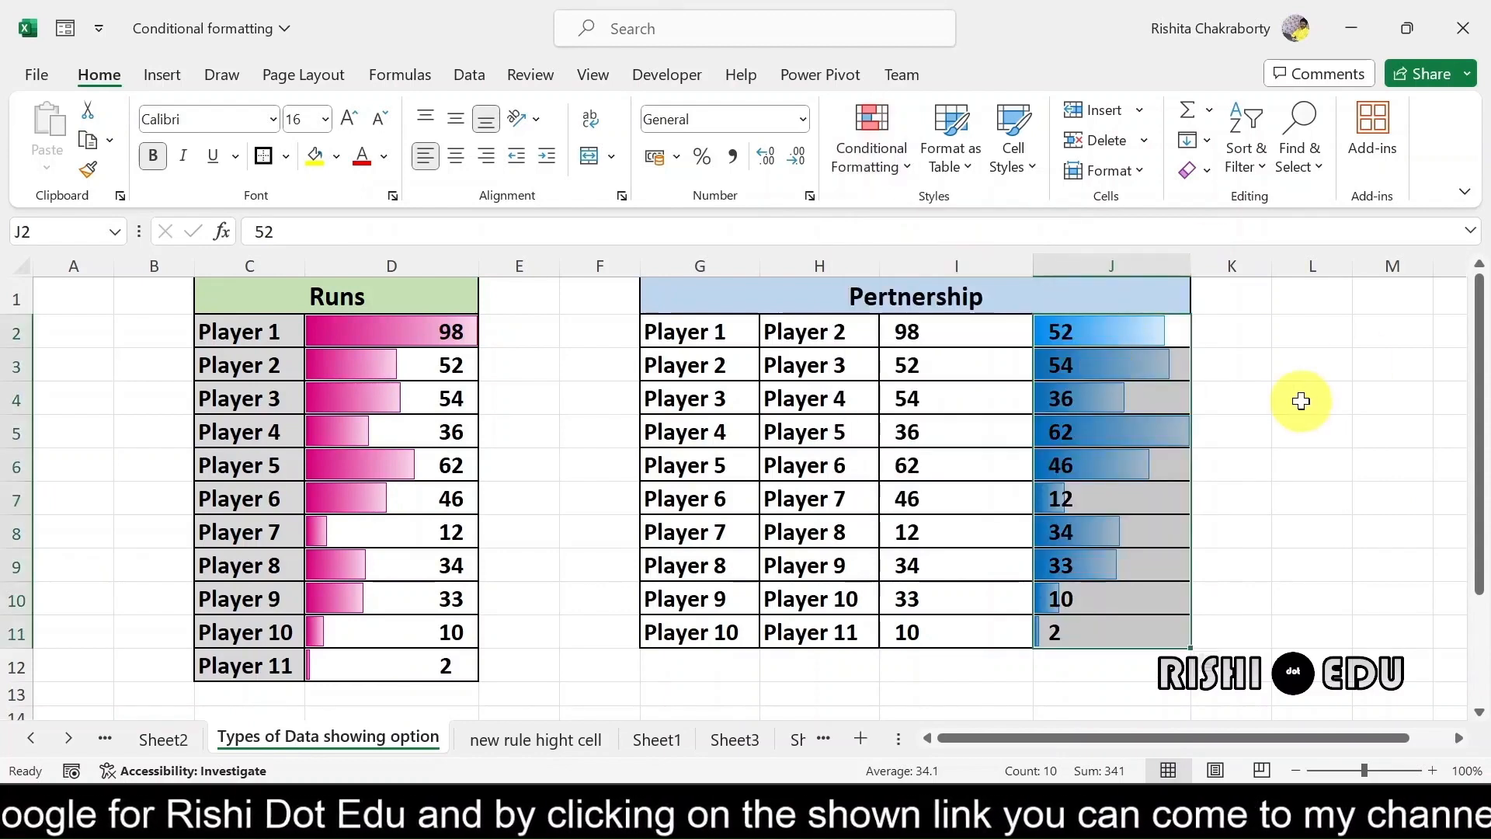
{"action": "left_click", "coordinate": [1302, 401]}
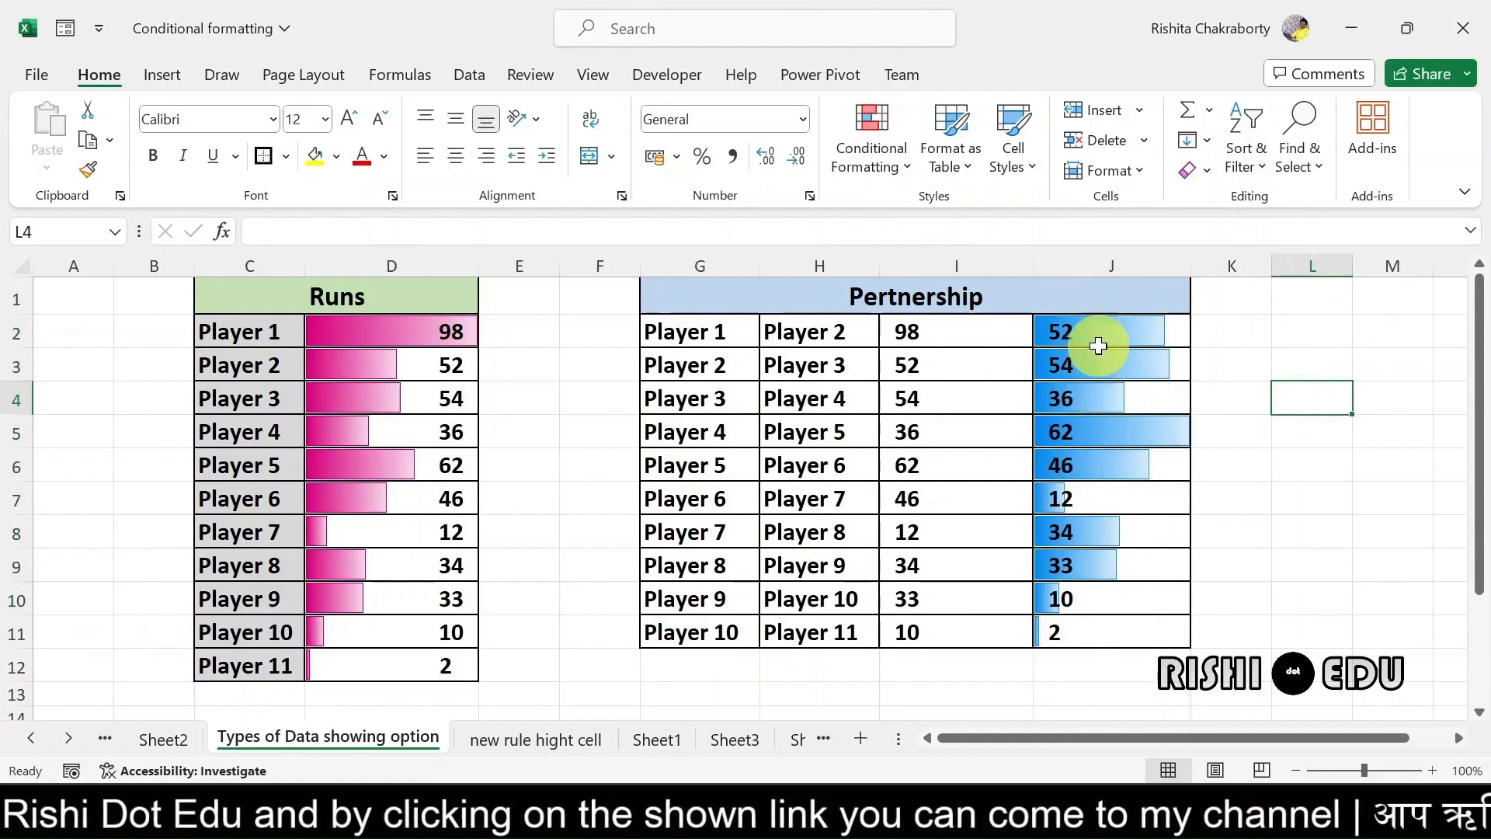
- Add a custom blue solid-fill data bar rule to J2:J11 with Show Bar Only enabled
{"action": "left_click_drag", "start_coordinate": [1108, 332], "coordinate": [1130, 625]}
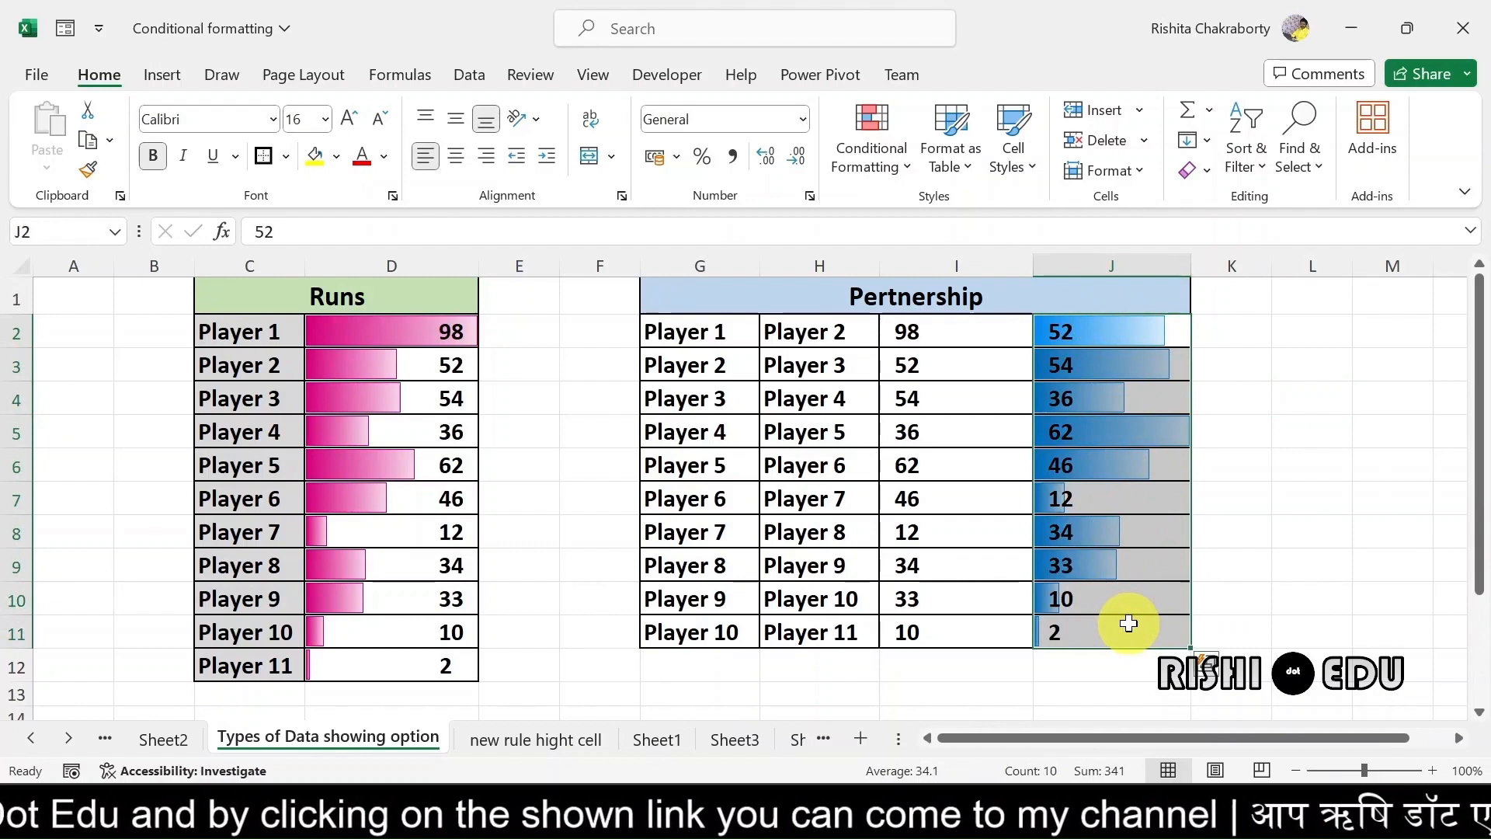
{"action": "left_click", "coordinate": [915, 173]}
{"action": "mouse_move", "coordinate": [944, 316]}
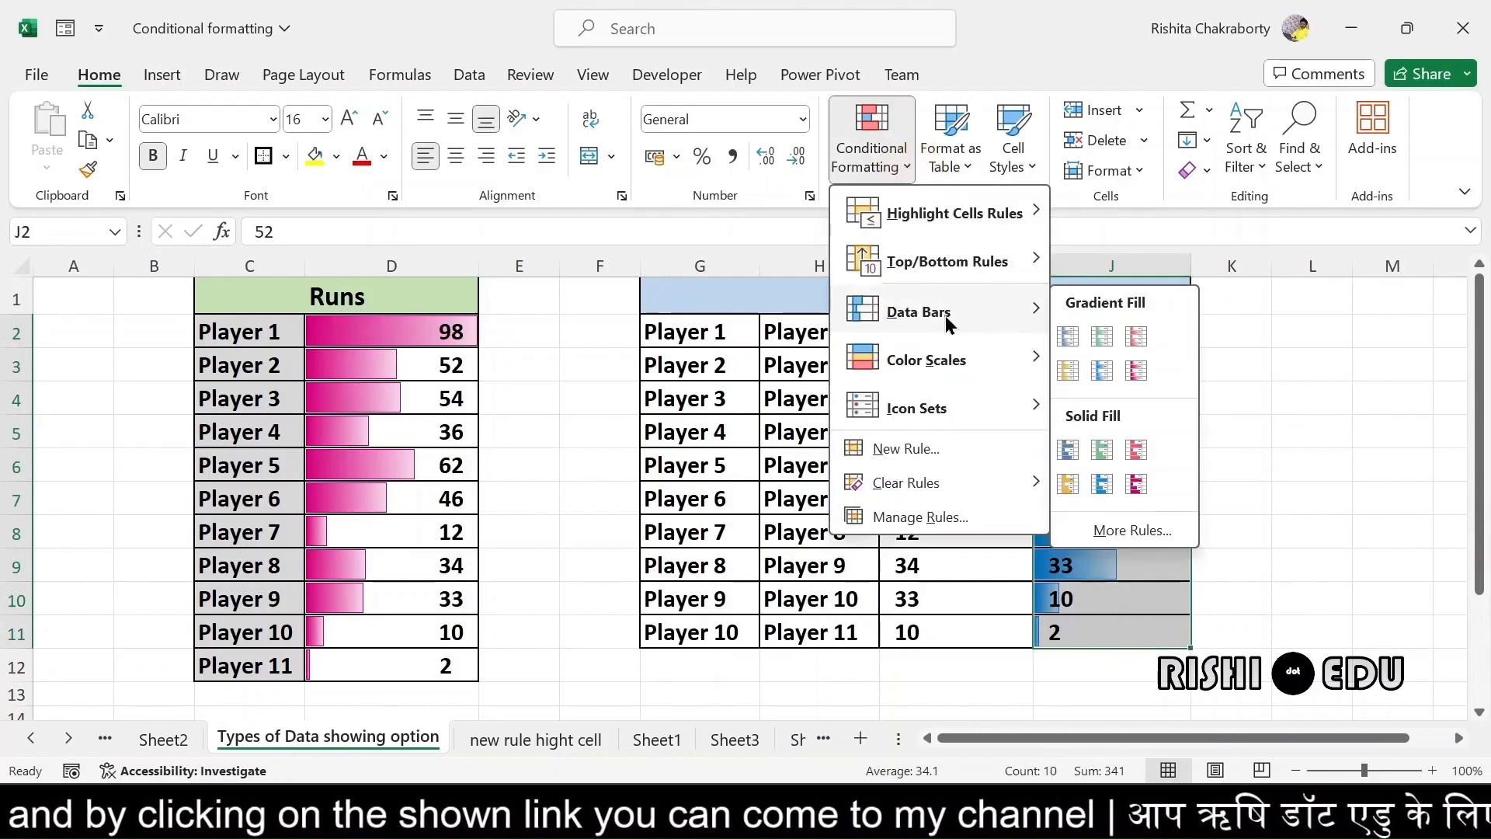
{"action": "left_click", "coordinate": [1102, 532]}
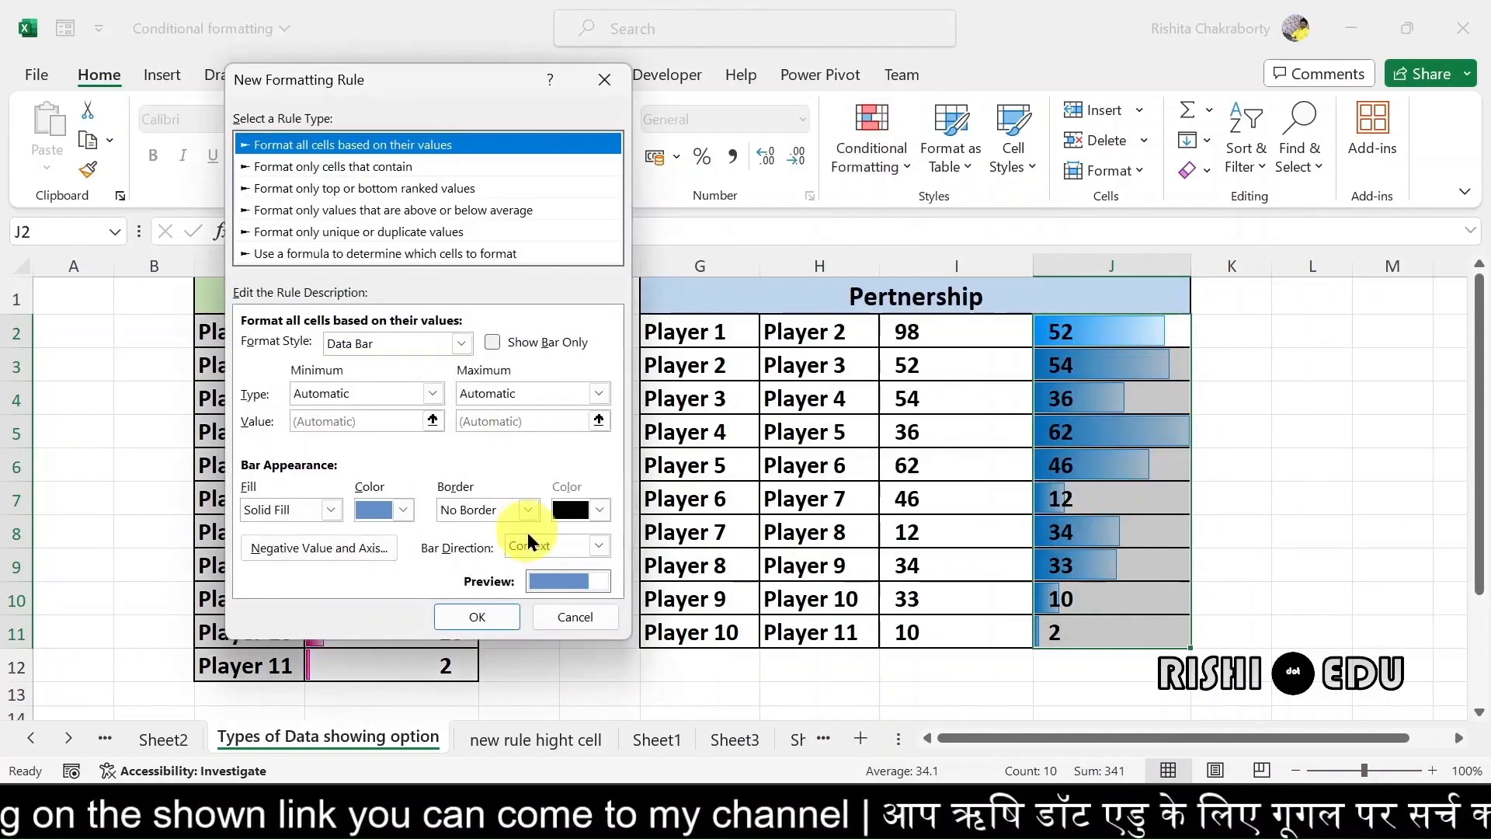
{"action": "left_click", "coordinate": [492, 343]}
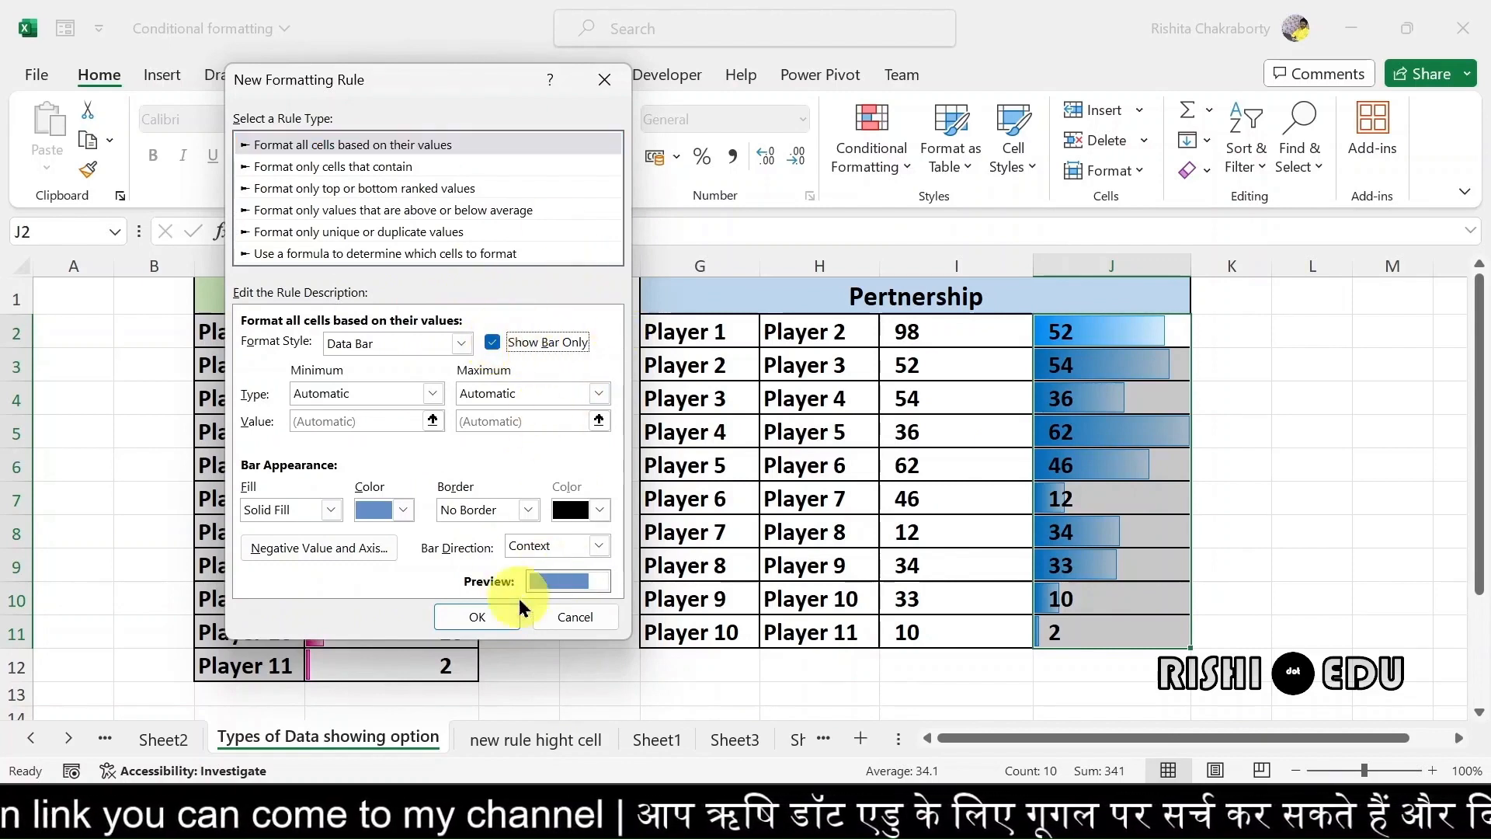
{"action": "left_click", "coordinate": [480, 615]}
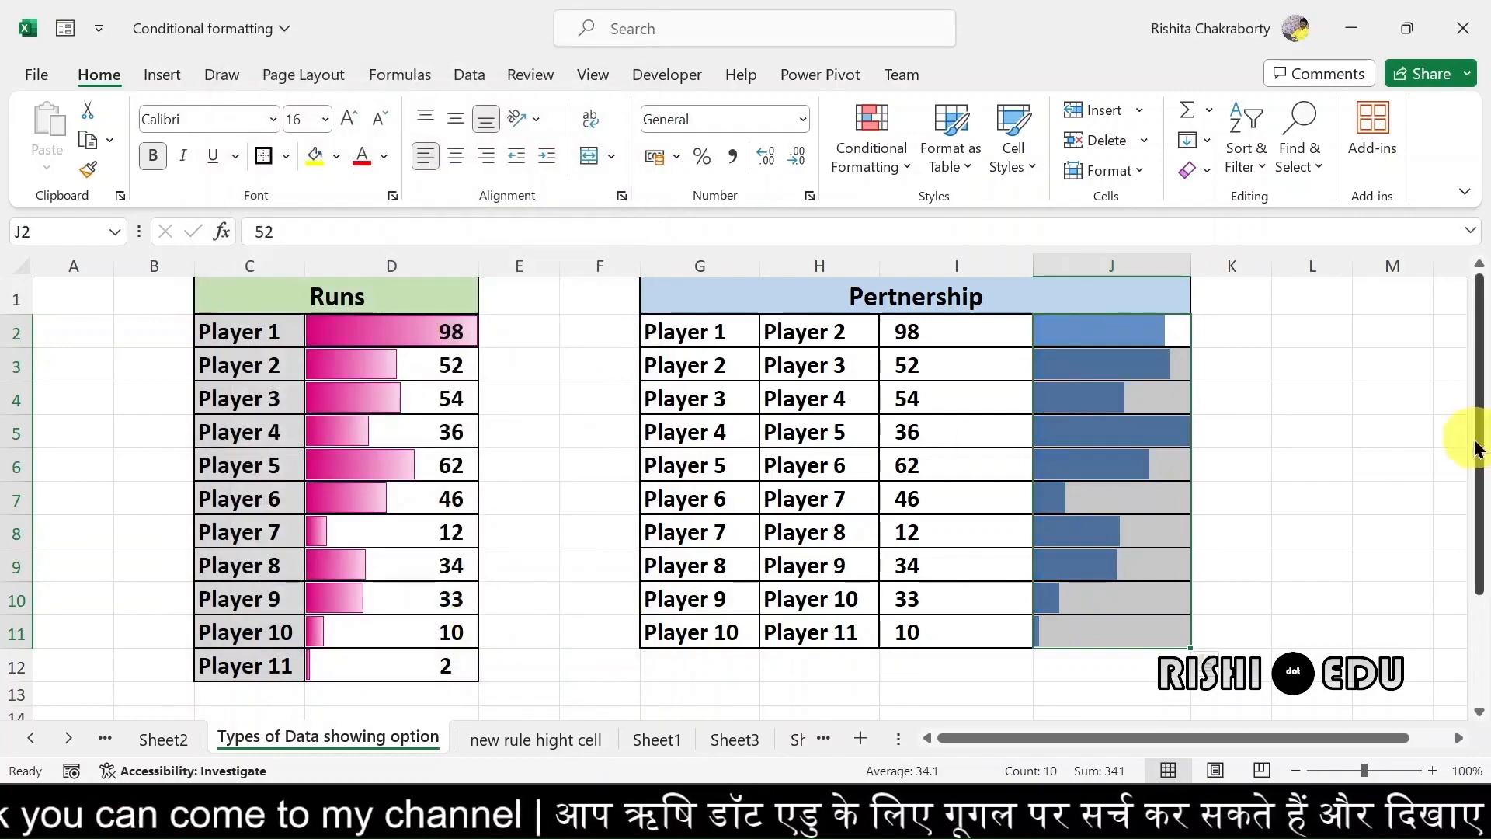
{"action": "left_click", "coordinate": [1271, 449]}
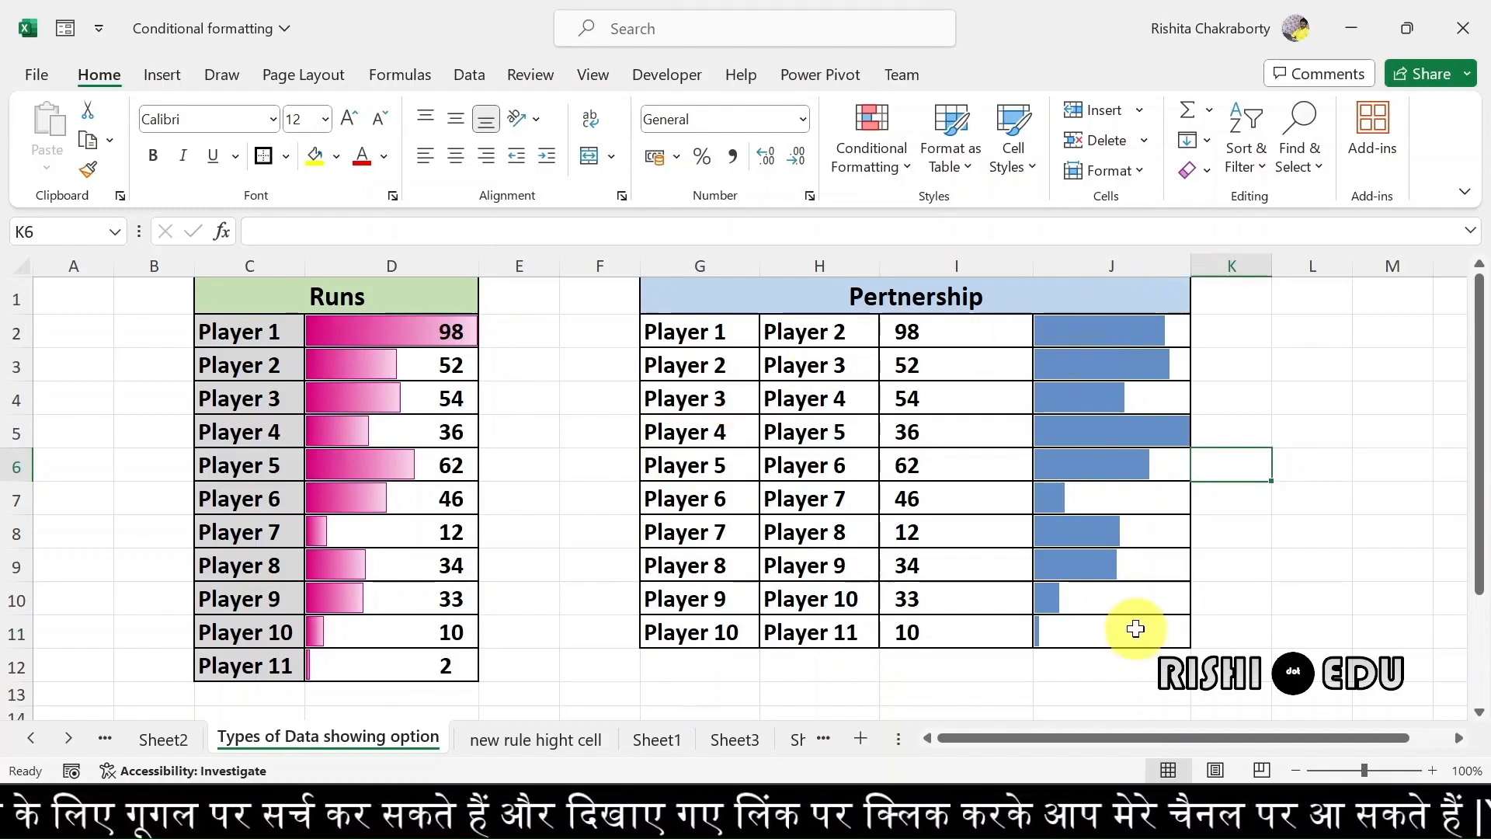
- Start a custom data bar rule for the partnership scores in I2:I11 with a light green solid fill
{"action": "left_click_drag", "start_coordinate": [948, 334], "coordinate": [975, 639]}
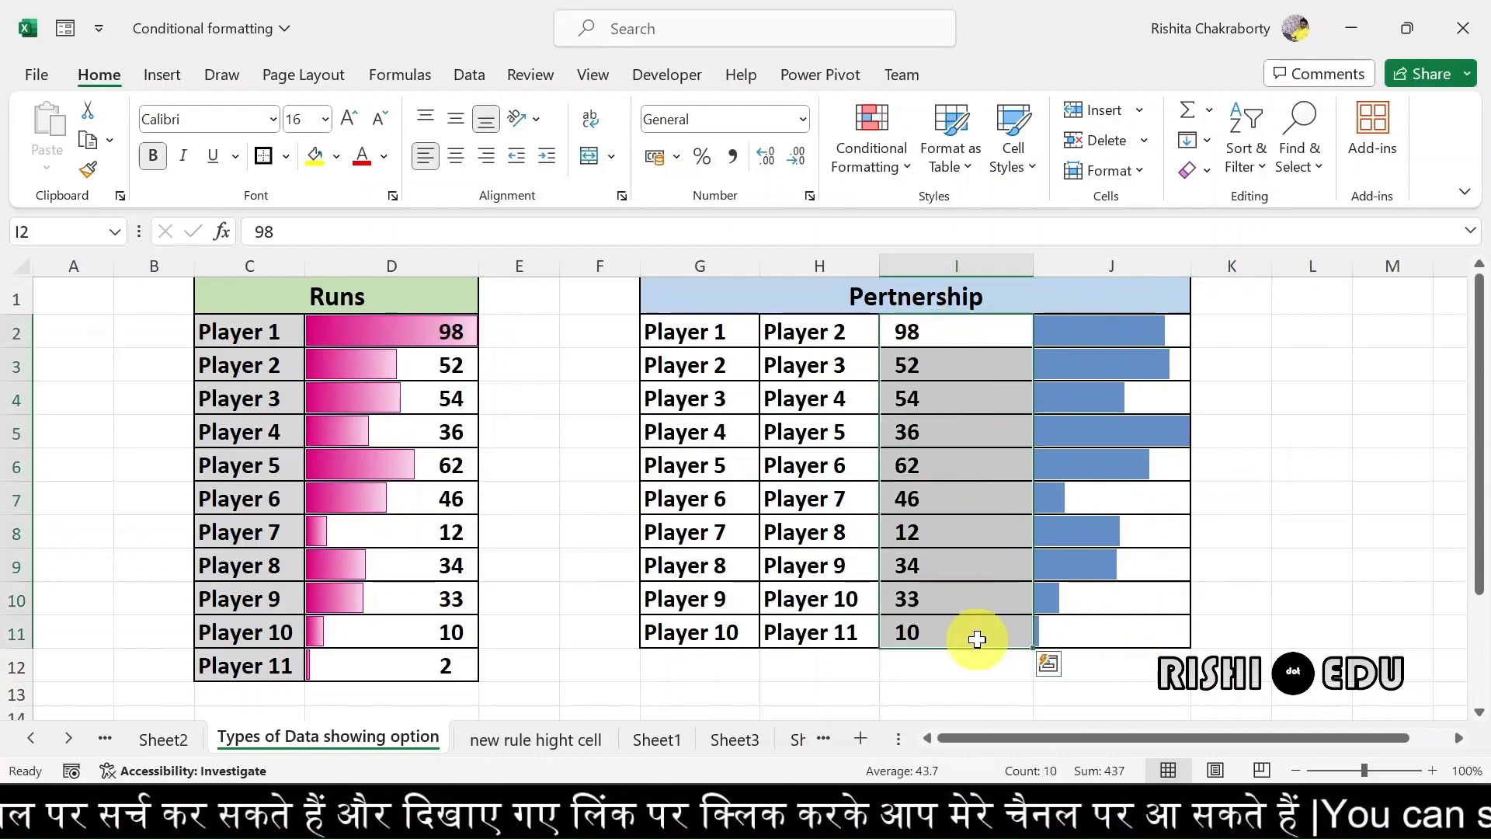
{"action": "left_click", "coordinate": [906, 168]}
{"action": "mouse_move", "coordinate": [931, 304]}
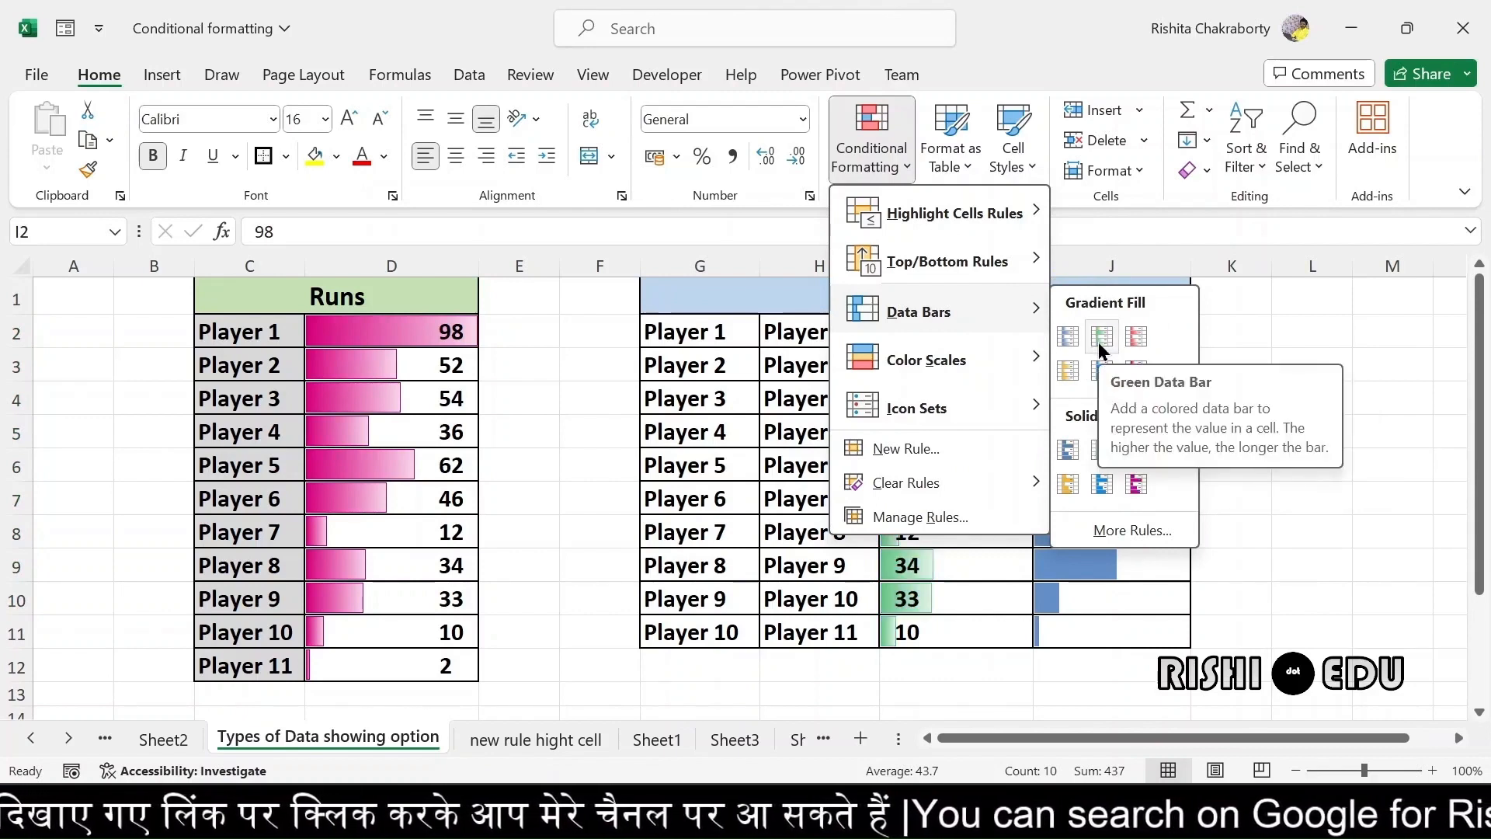
{"action": "left_click", "coordinate": [1107, 529]}
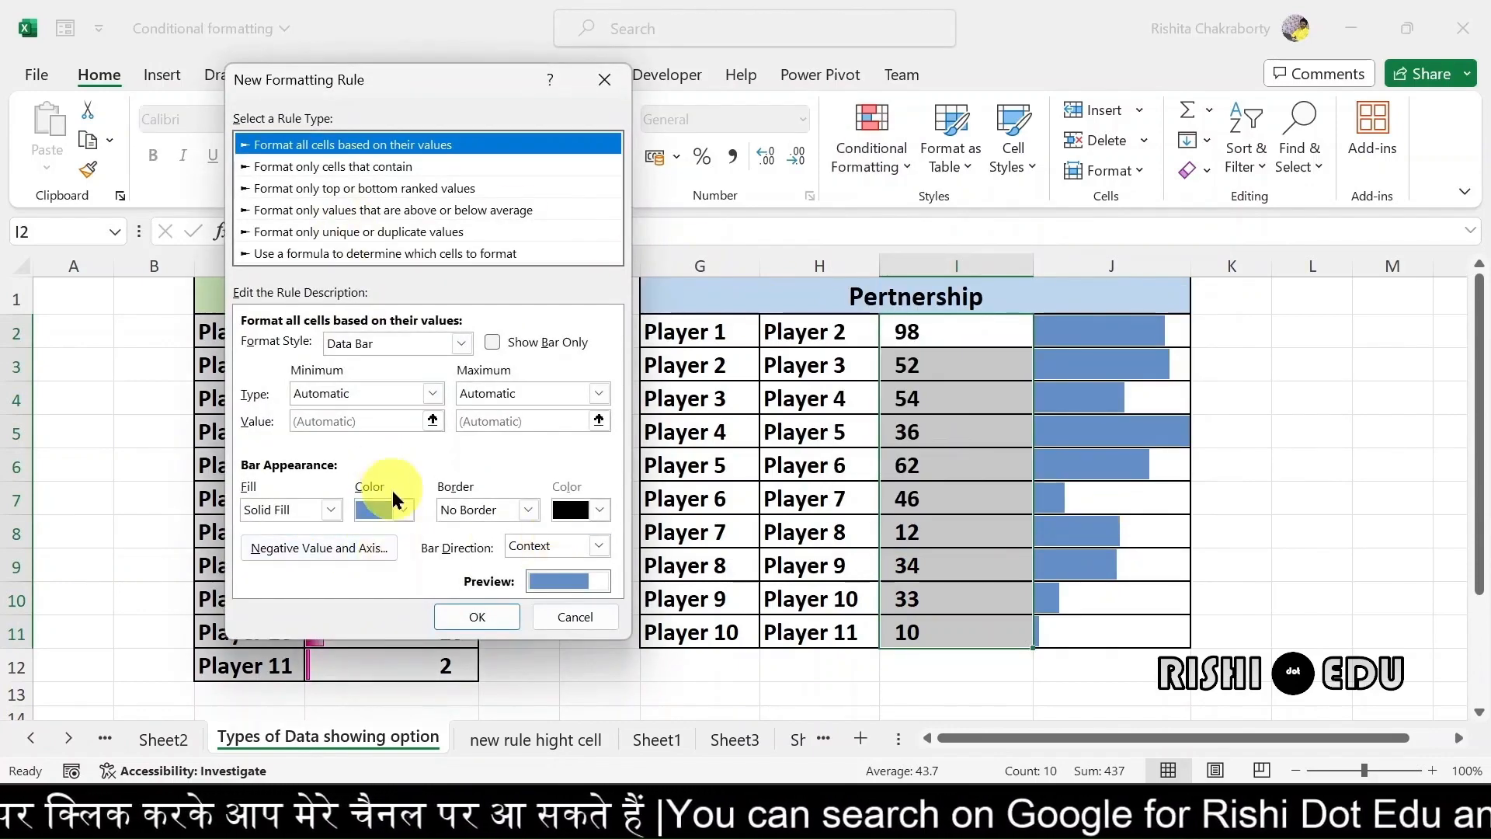
{"action": "left_click", "coordinate": [404, 511]}
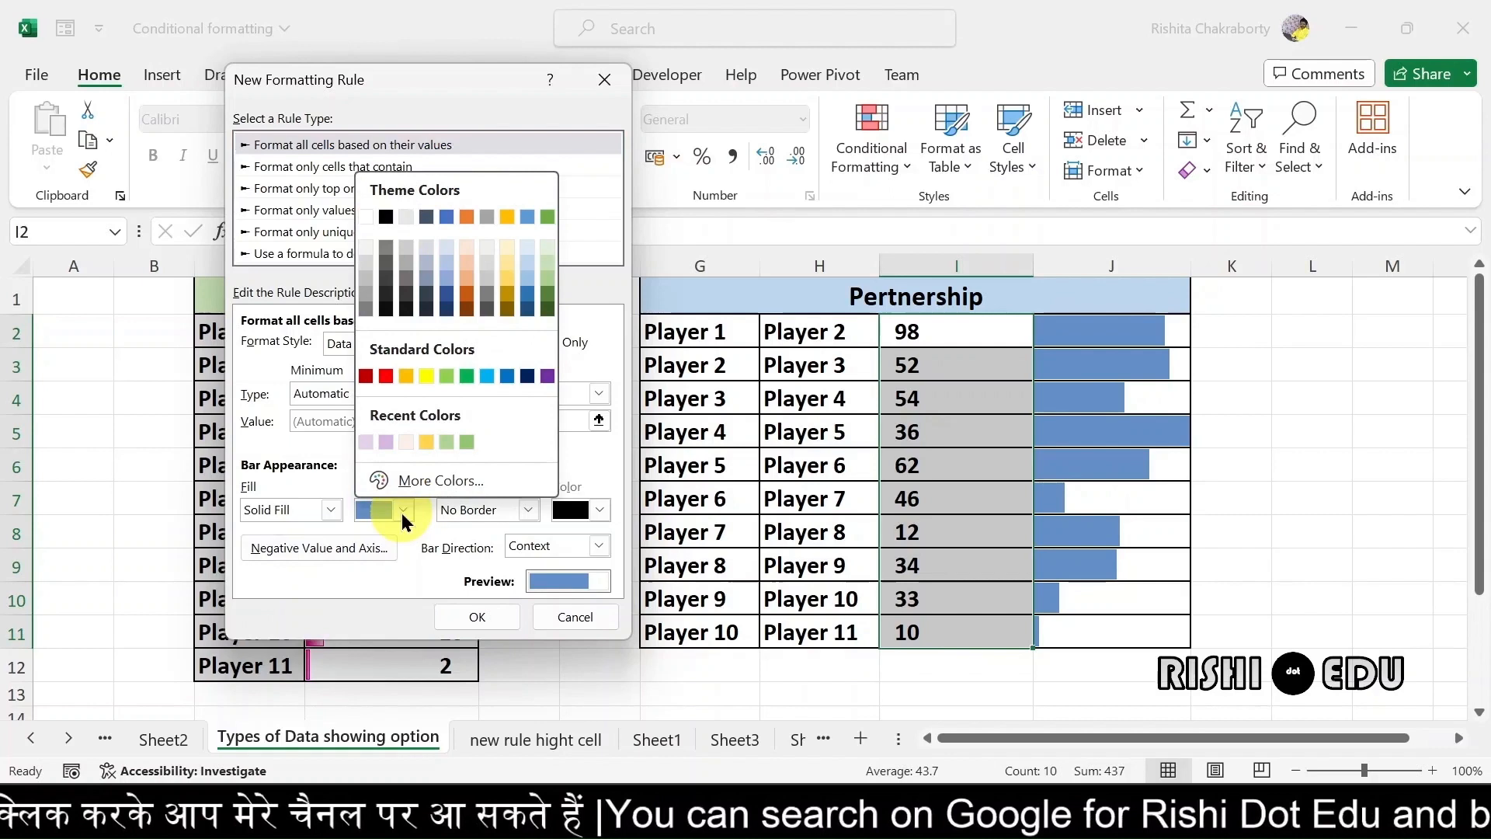
{"action": "left_click", "coordinate": [446, 376]}
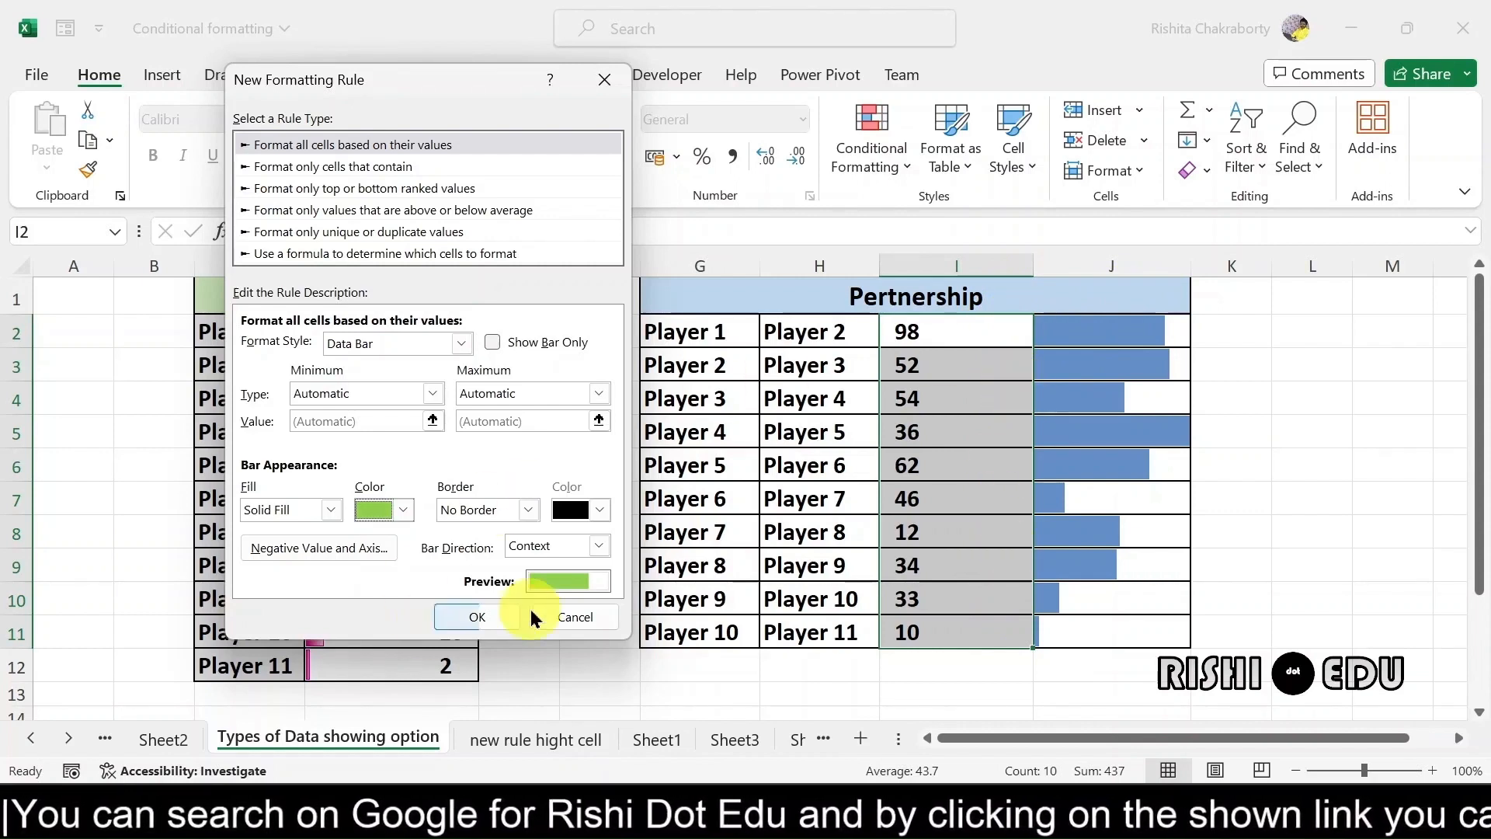
- Set the bar direction to Right-to-Left, enable Show Bar Only, and apply the data bar rule to I2:I11
{"action": "left_click", "coordinate": [598, 547]}
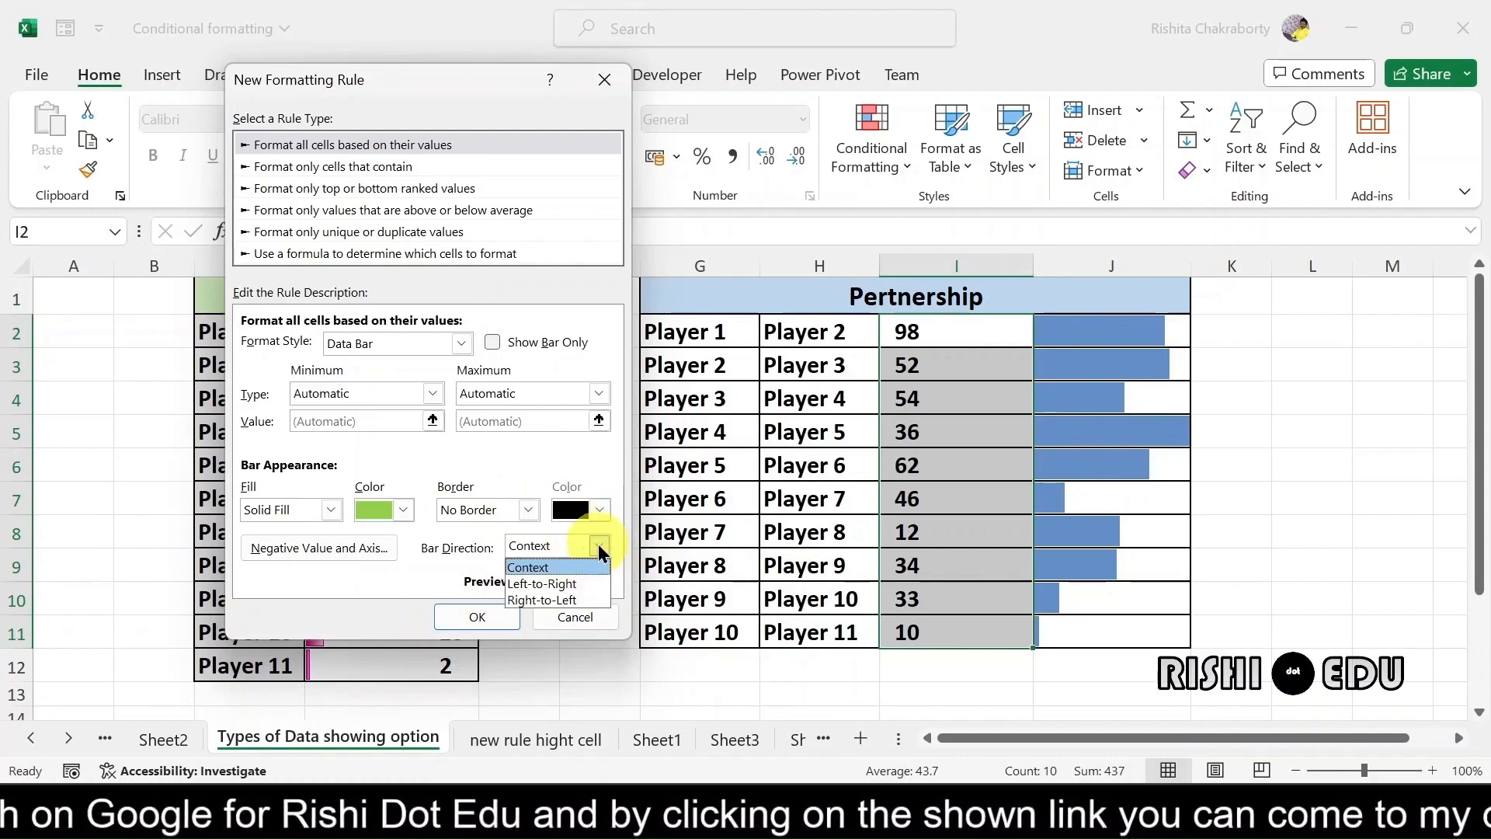
{"action": "left_click", "coordinate": [559, 600]}
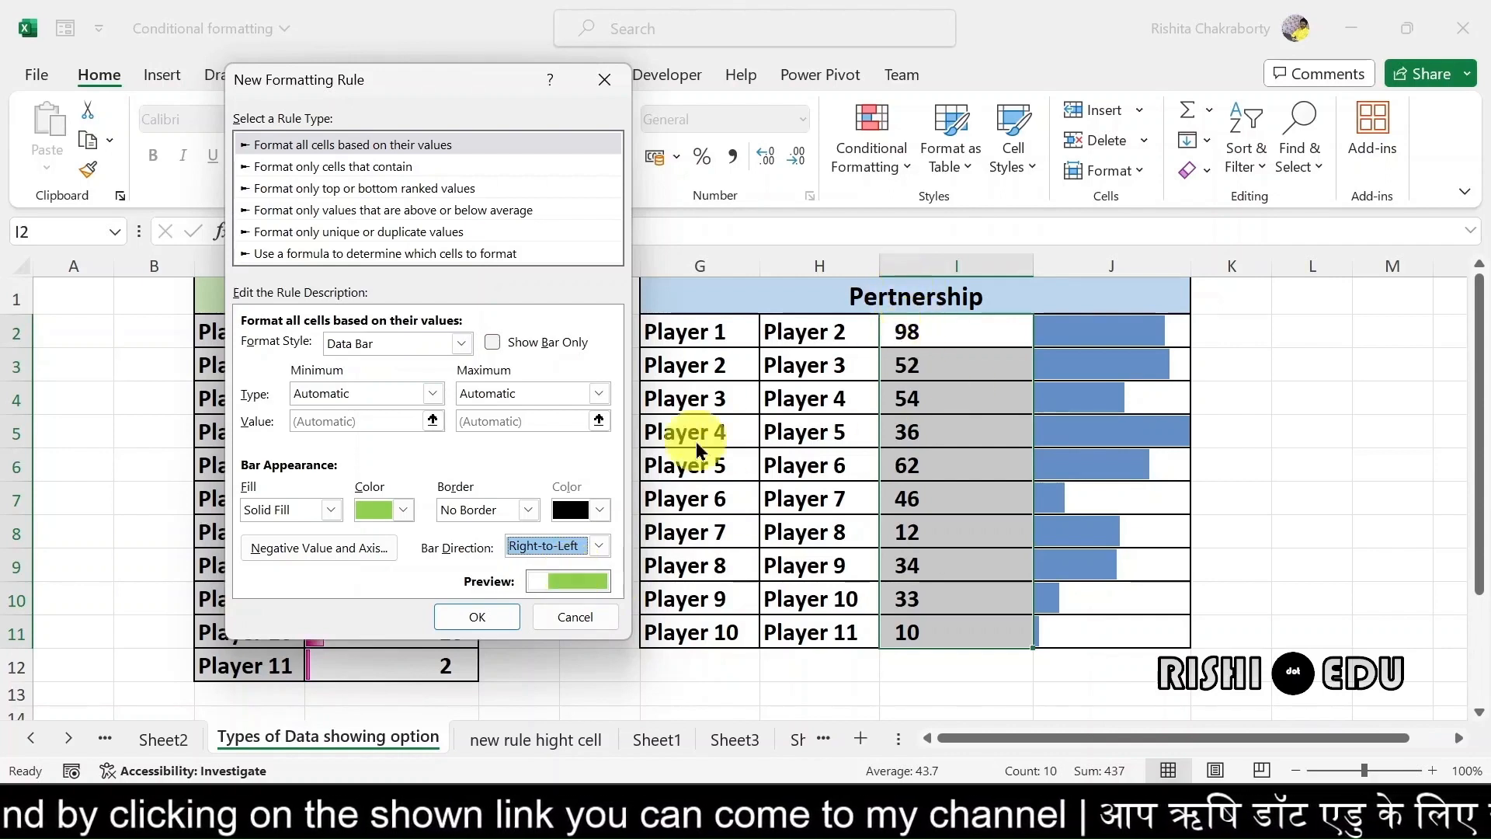
{"action": "left_click", "coordinate": [491, 342]}
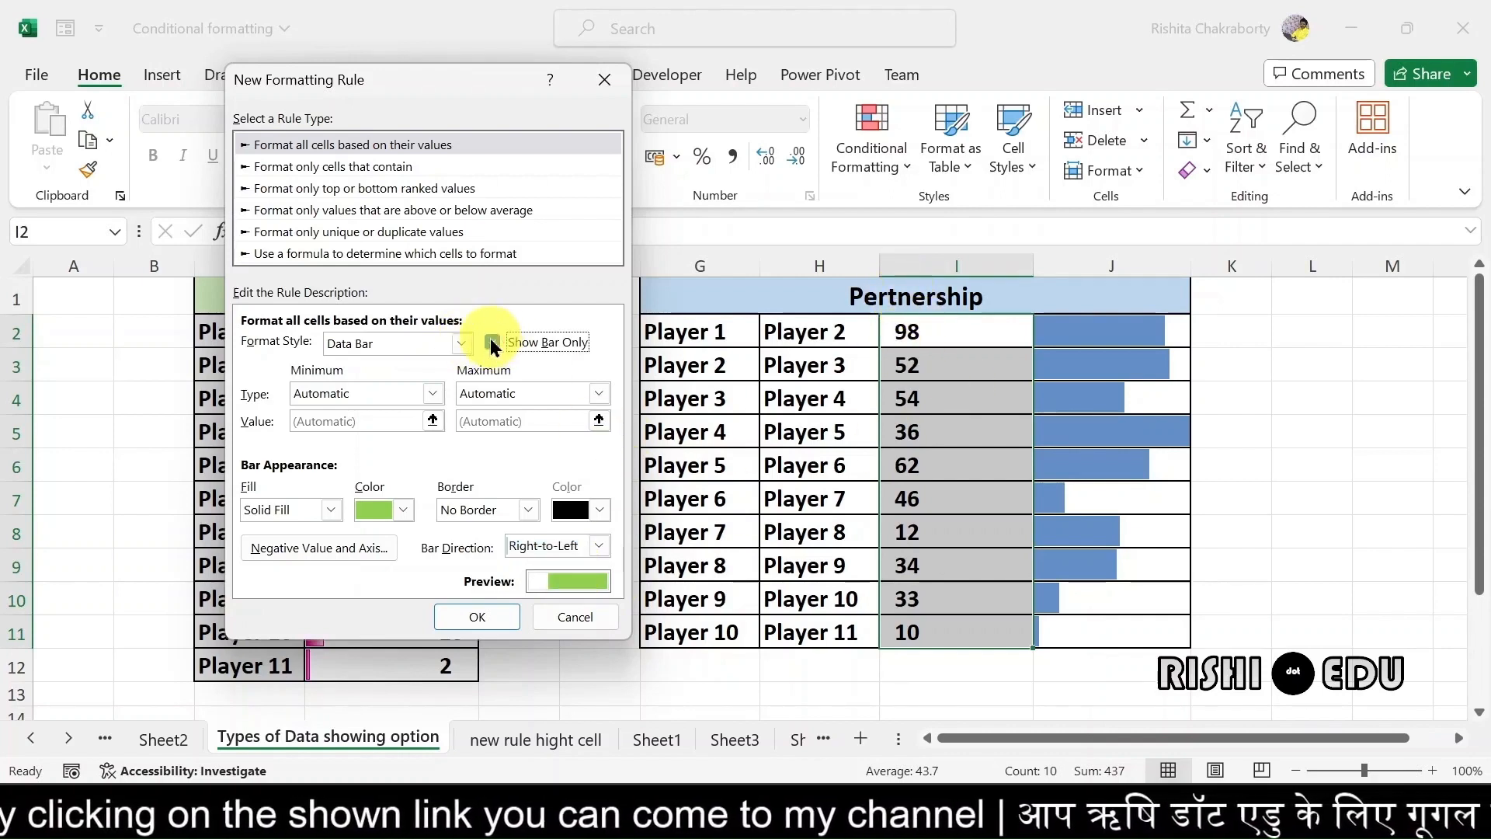
{"action": "left_click", "coordinate": [478, 619]}
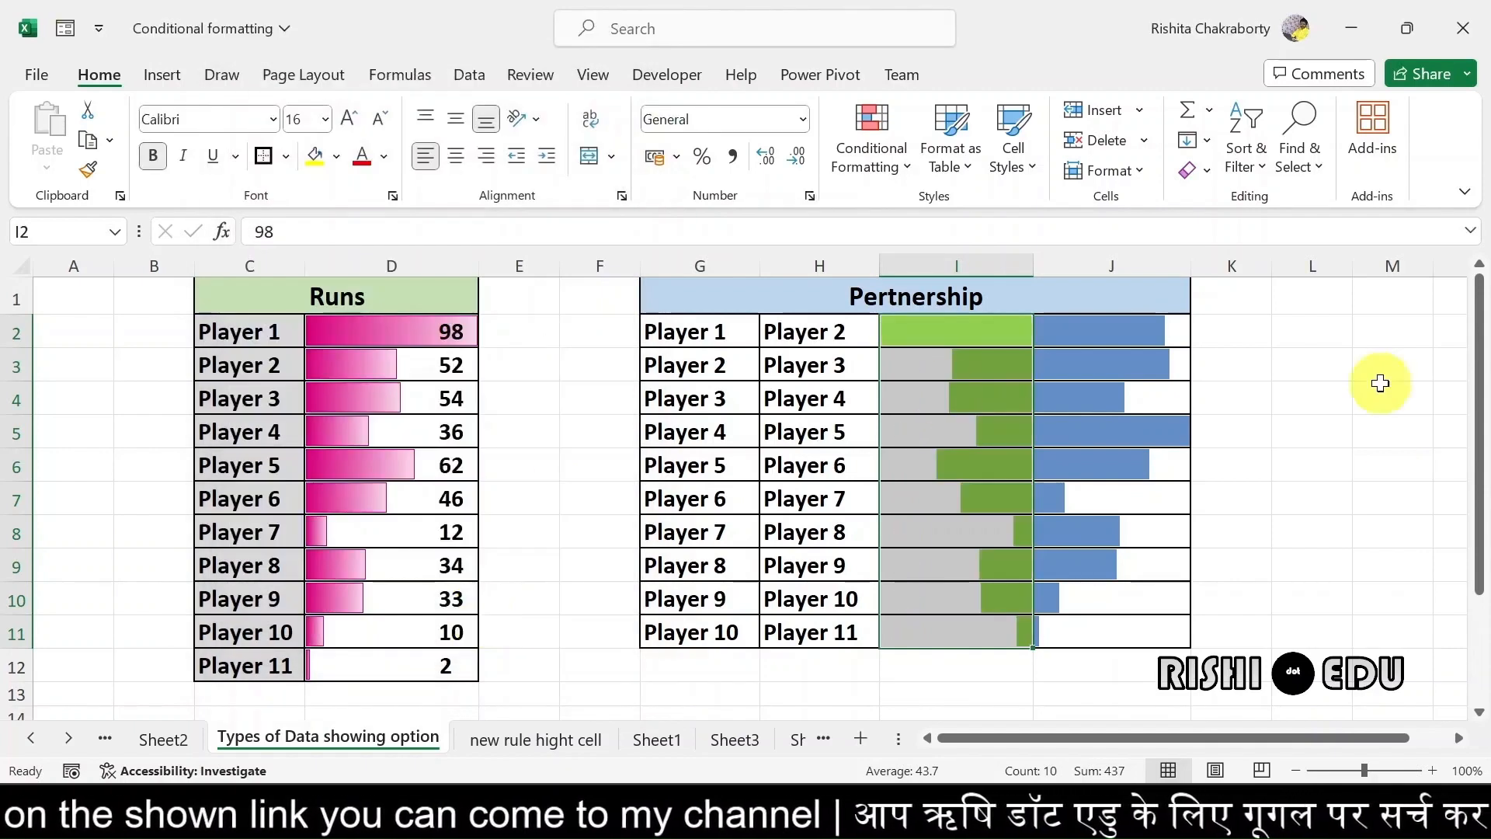
{"action": "left_click", "coordinate": [1328, 435]}
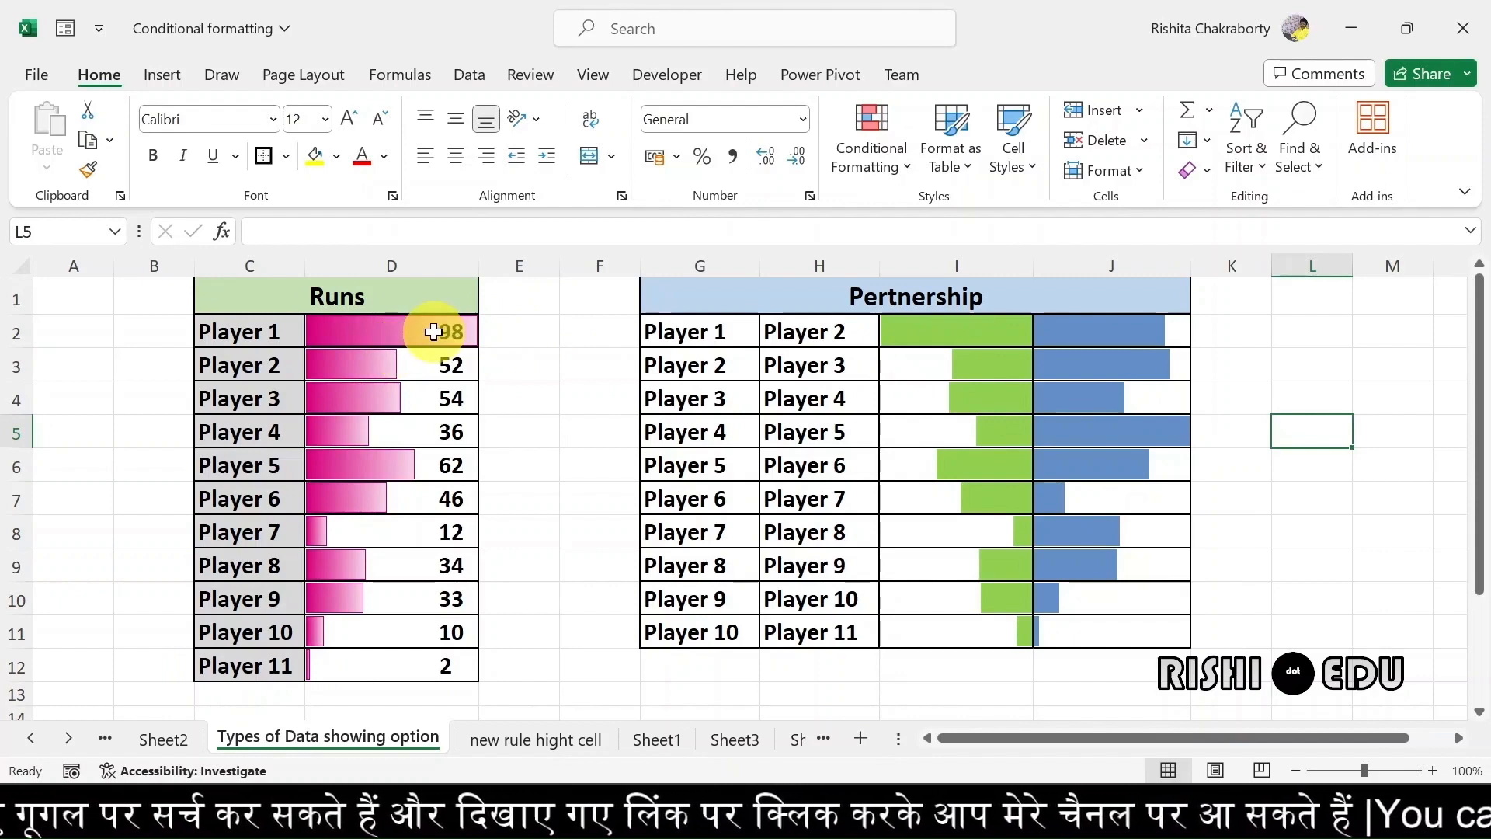
- Replace the first partnership score in I2 with the formula =D2, linking it to Player 1's runs
{"action": "left_click", "coordinate": [958, 337]}
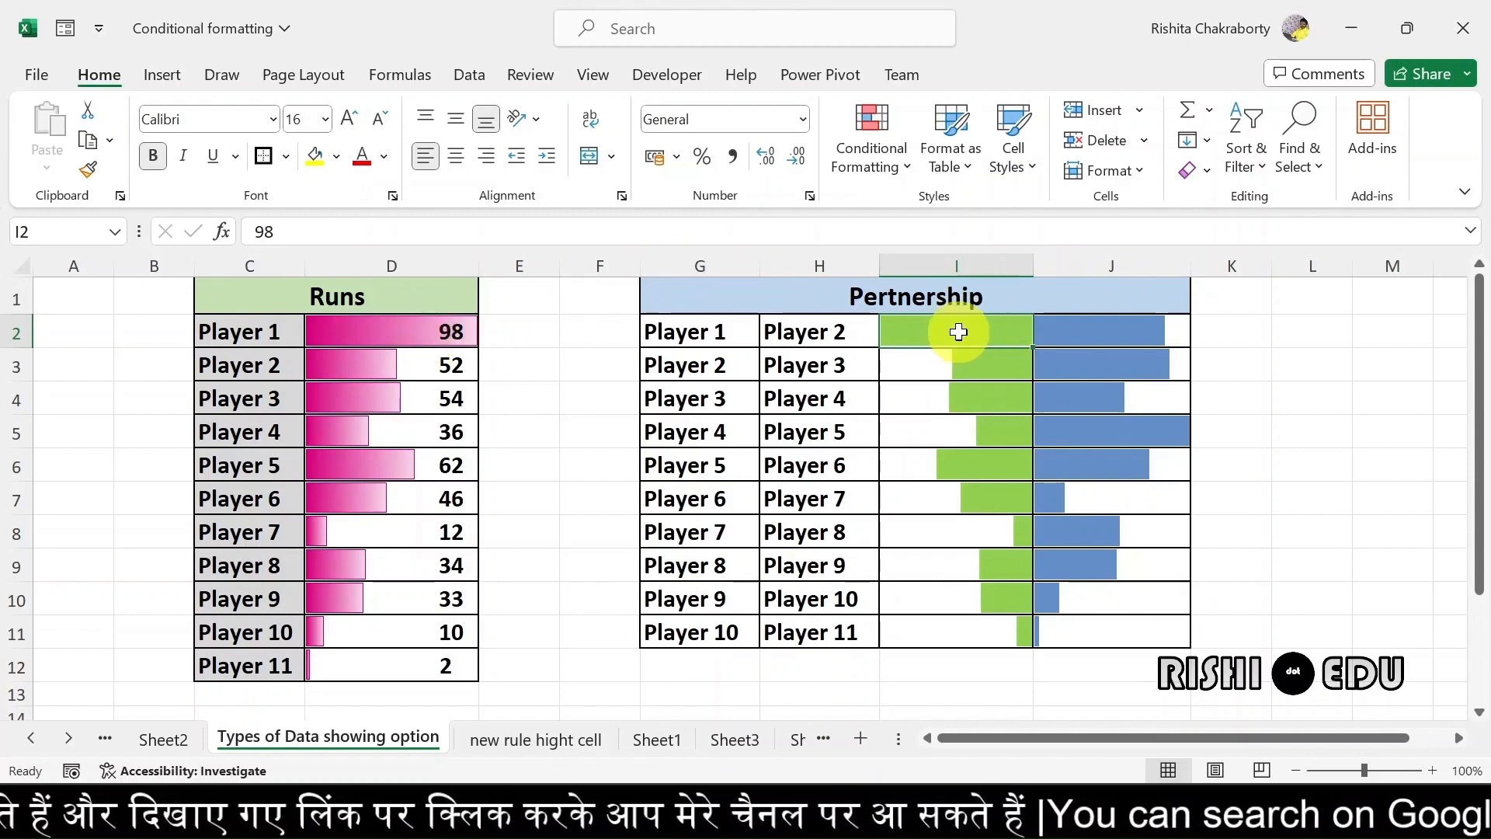
{"action": "double_click", "coordinate": [958, 331]}
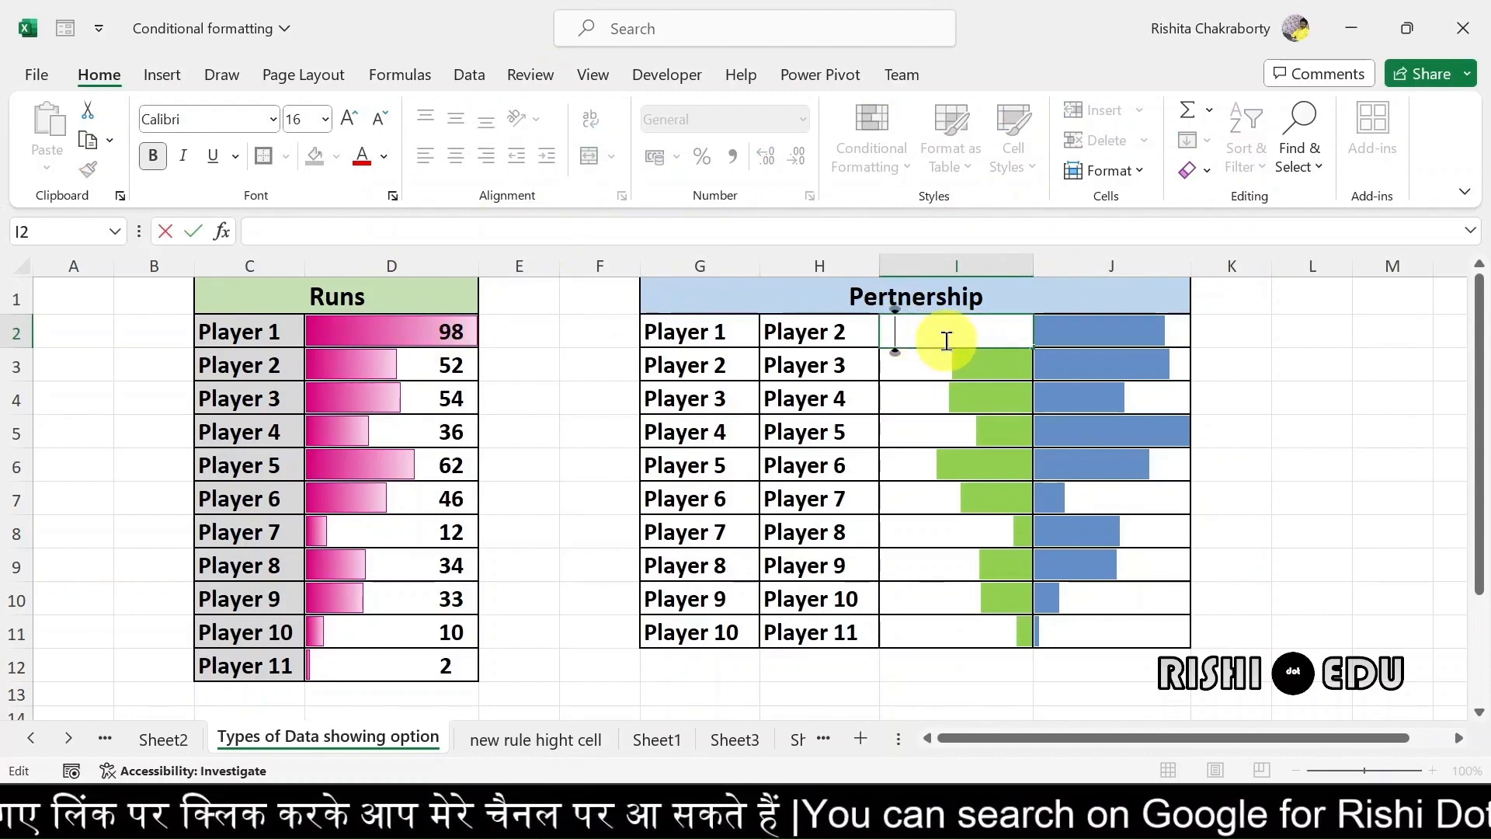
{"action": "type", "text": "="}
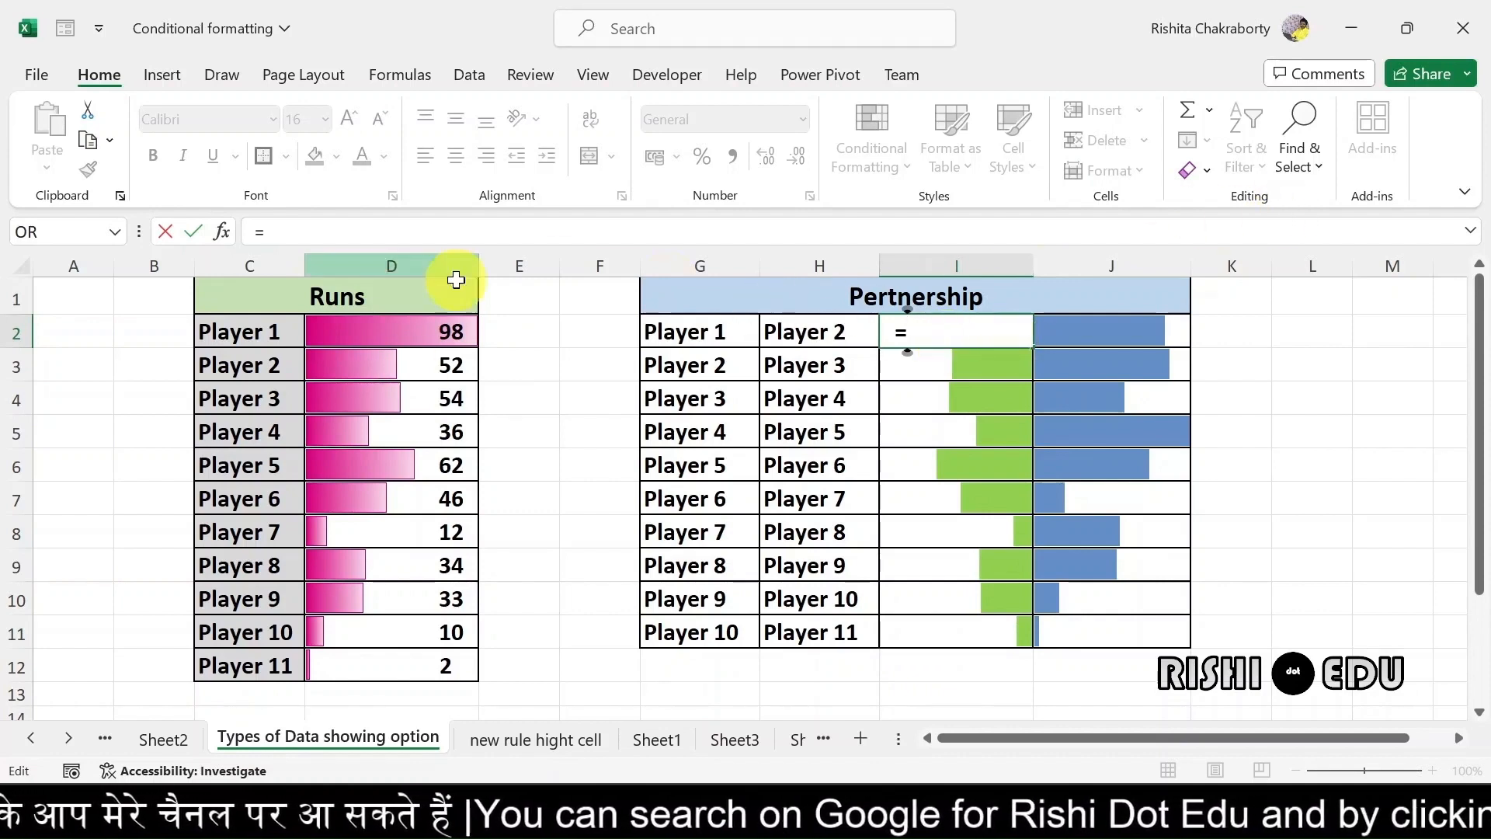
{"action": "left_click", "coordinate": [366, 331]}
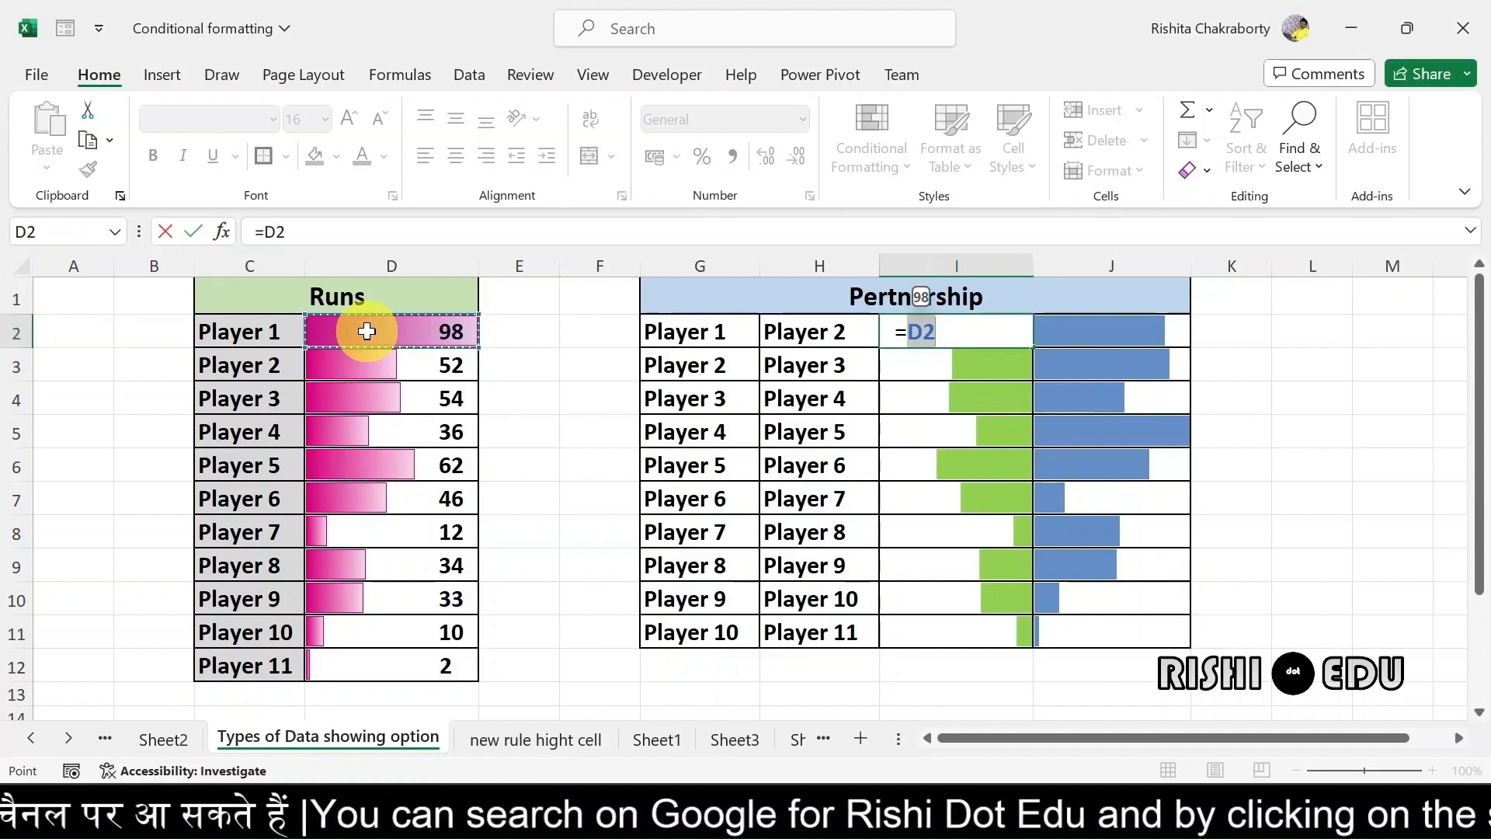
{"action": "key", "text": "Return"}
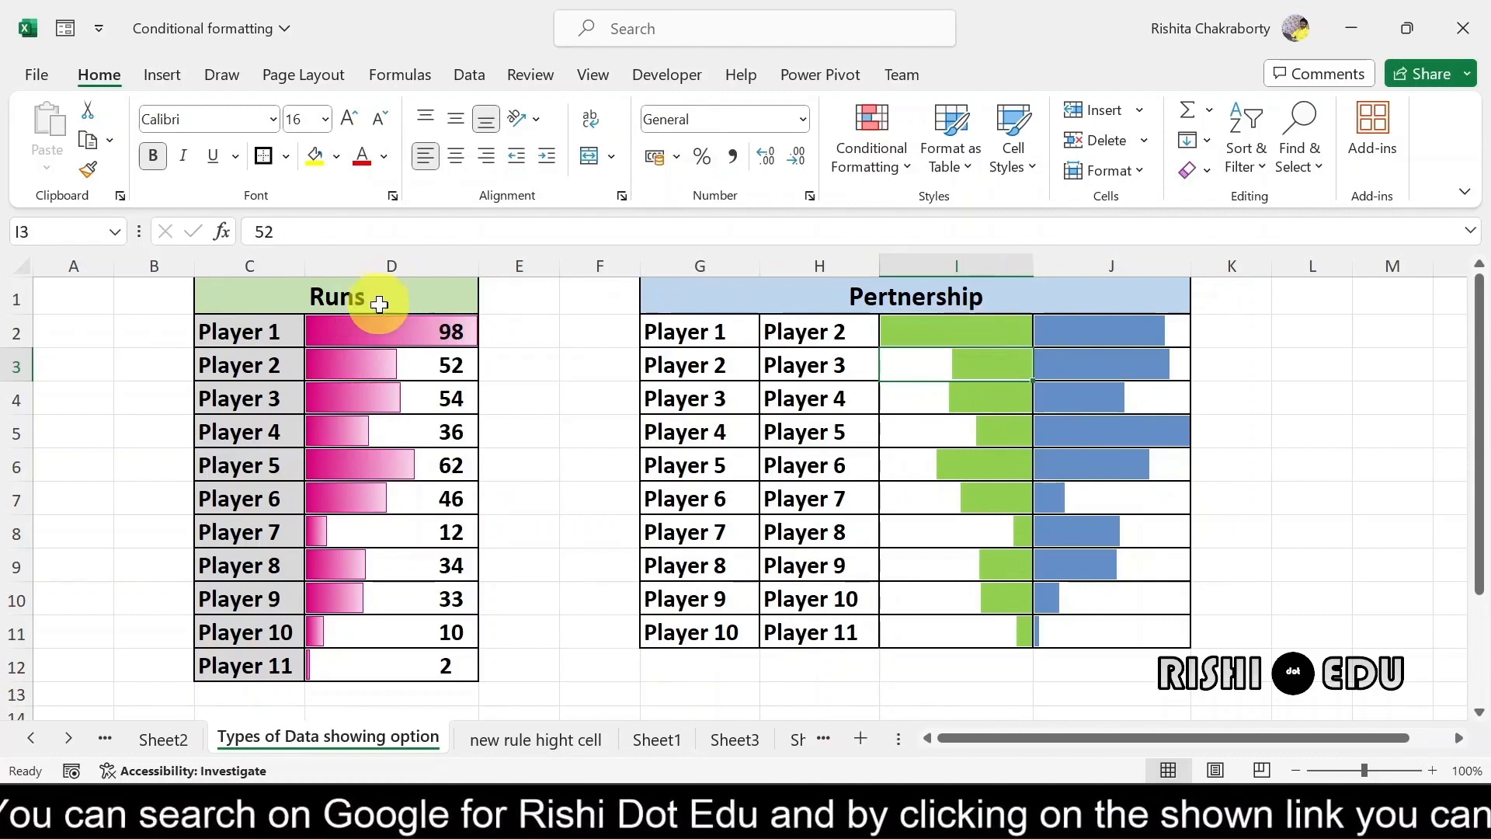
- Set Player 2's runs in D3 to 100
{"action": "left_click", "coordinate": [454, 335]}
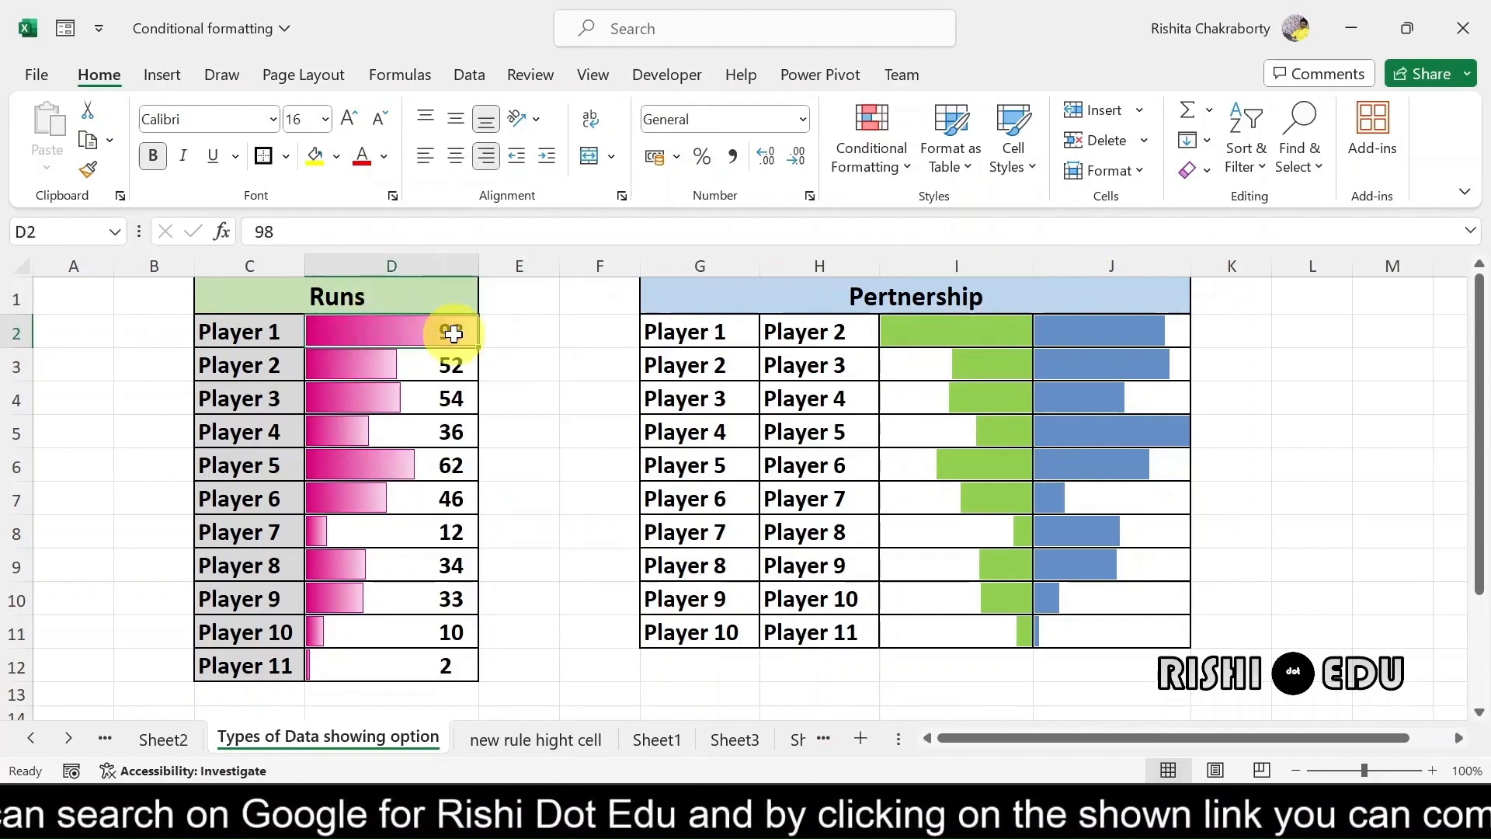
{"action": "double_click", "coordinate": [454, 334]}
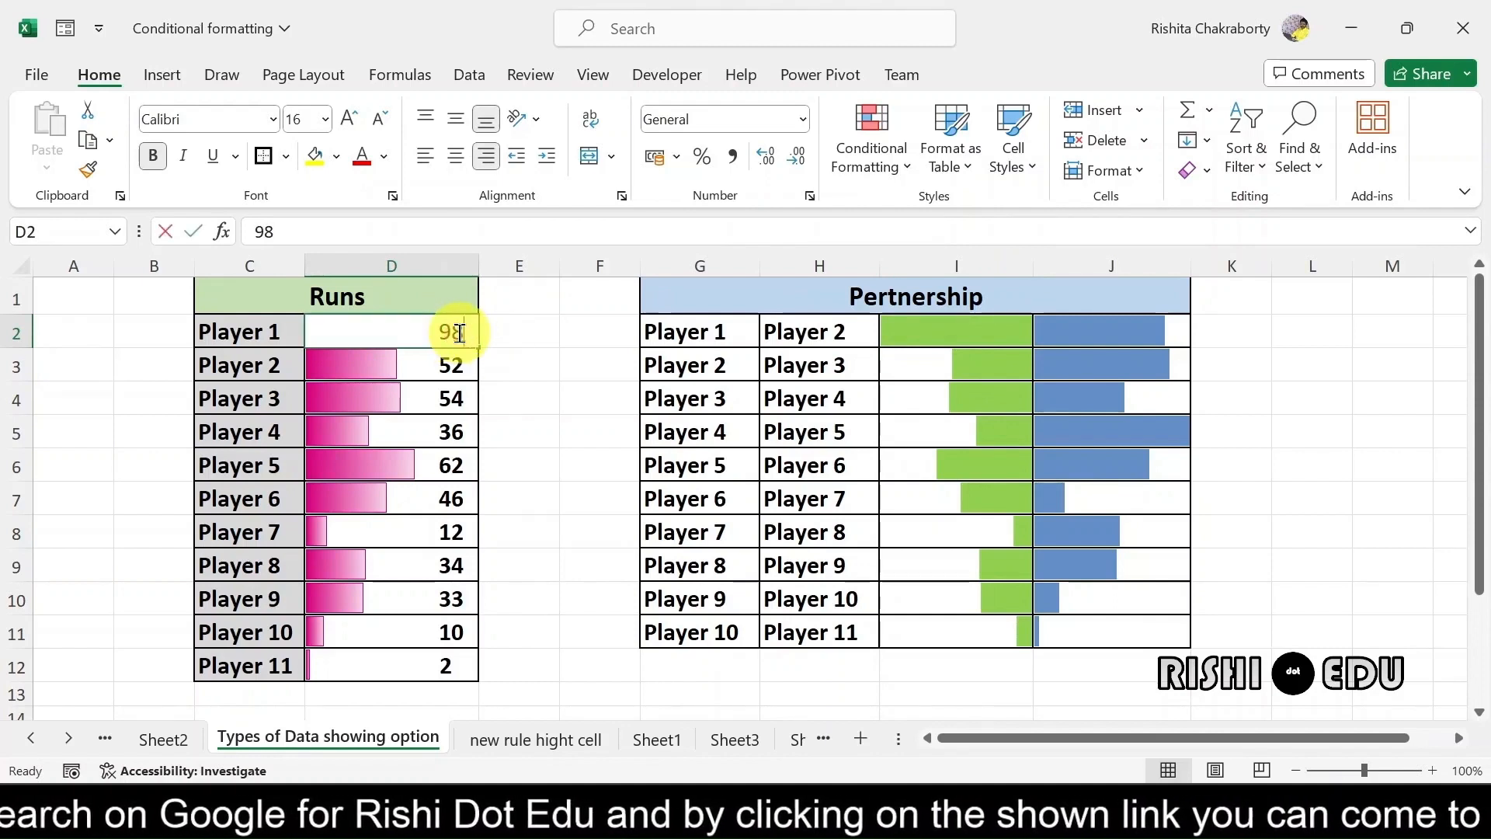
{"action": "key", "text": "Return"}
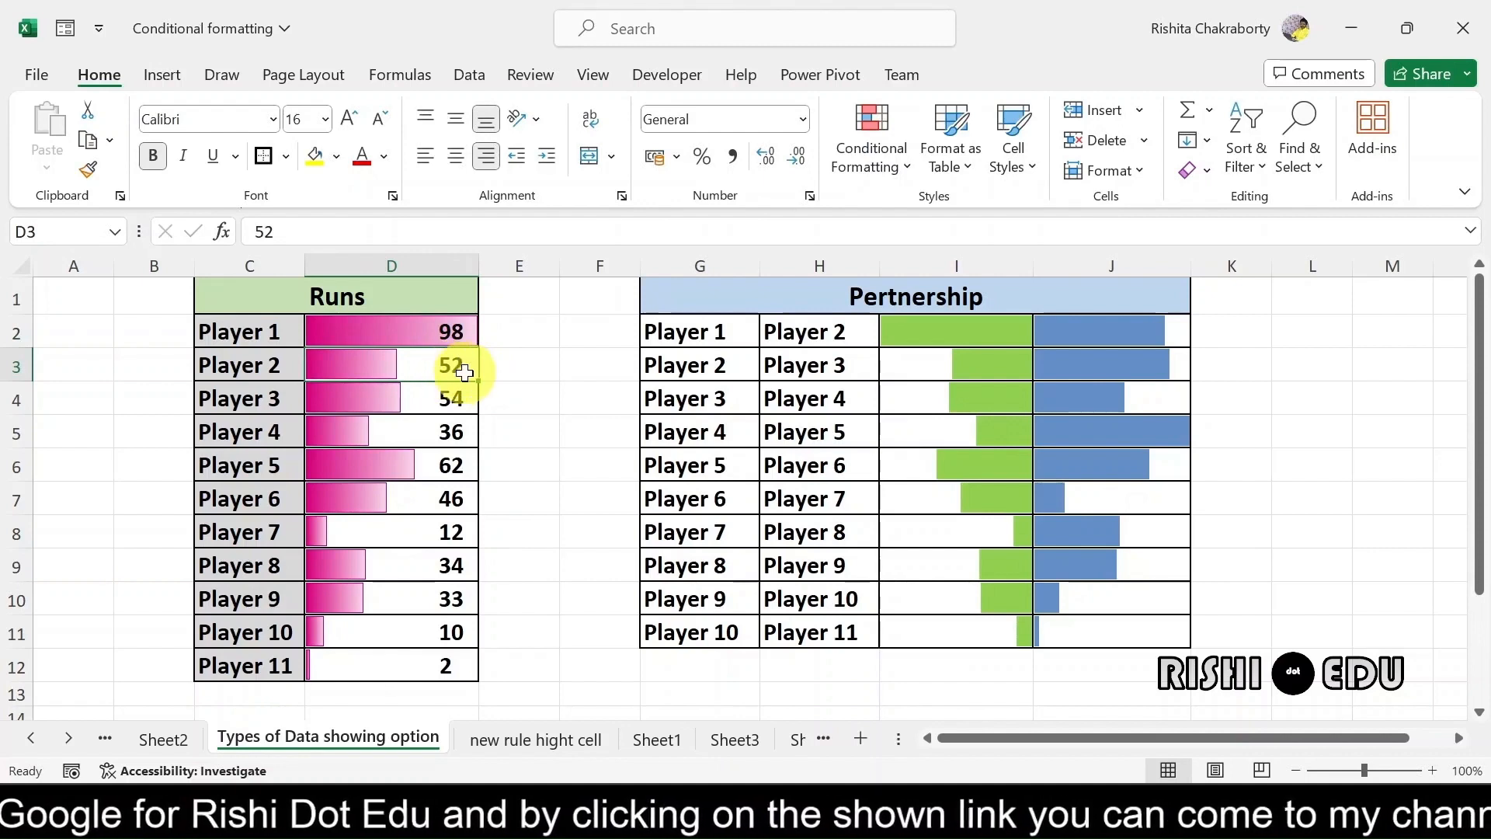
{"action": "double_click", "coordinate": [465, 371]}
{"action": "key", "text": "BackSpace"}
{"action": "key", "text": "BackSpace"}
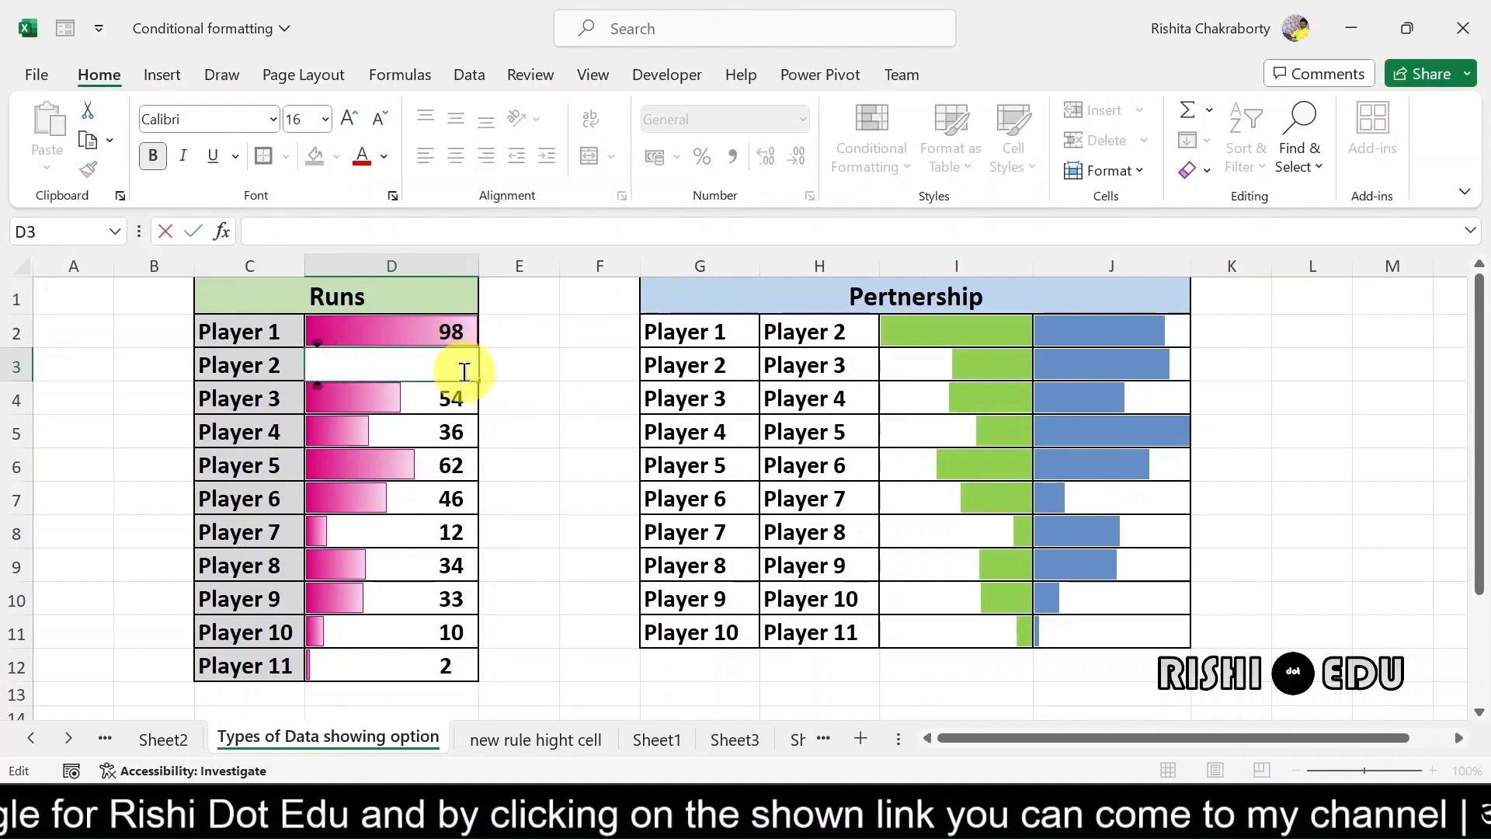
{"action": "type", "text": "100"}
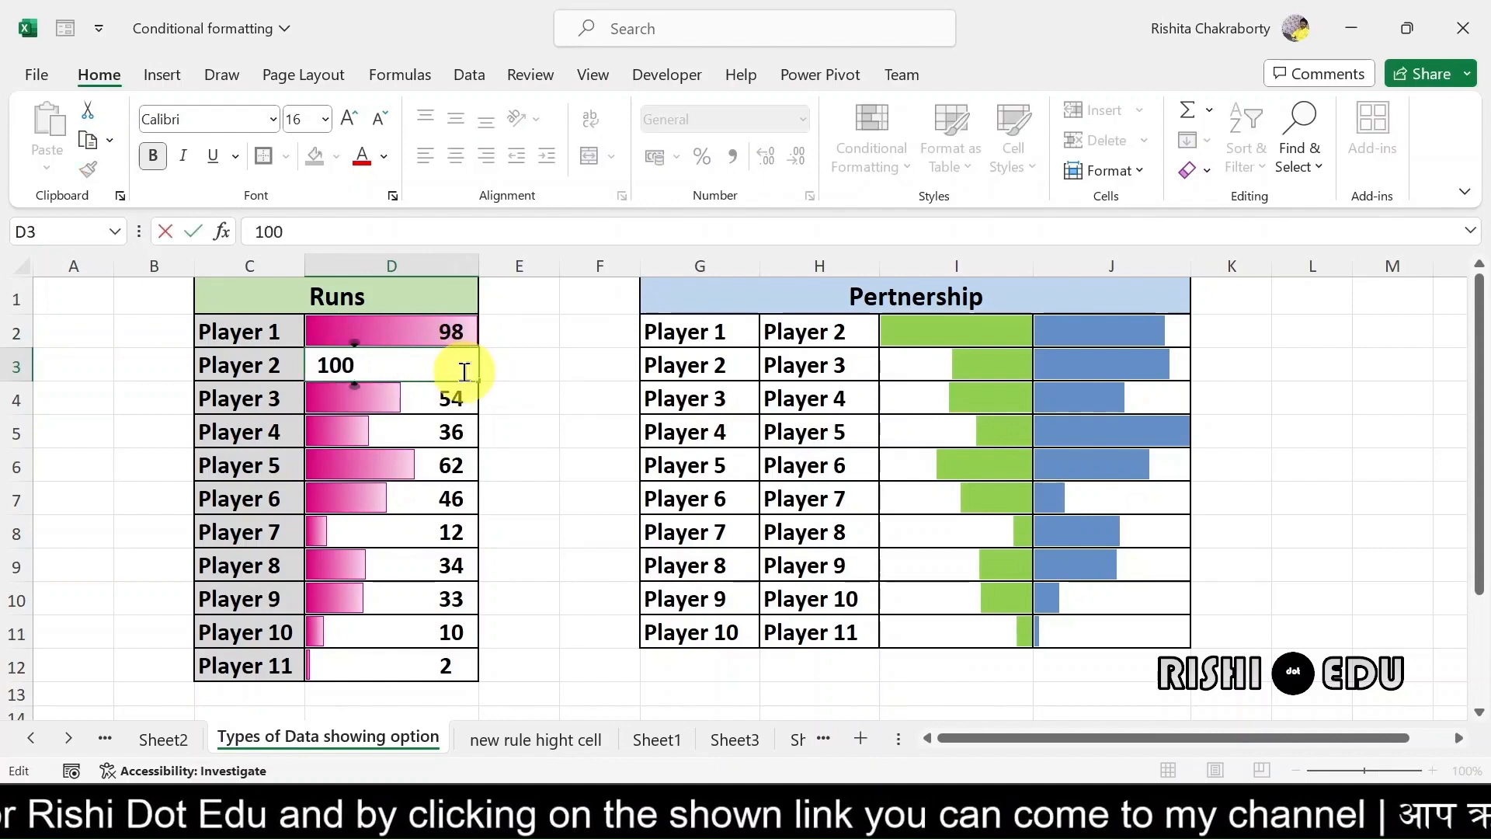
{"action": "key", "text": "Return"}
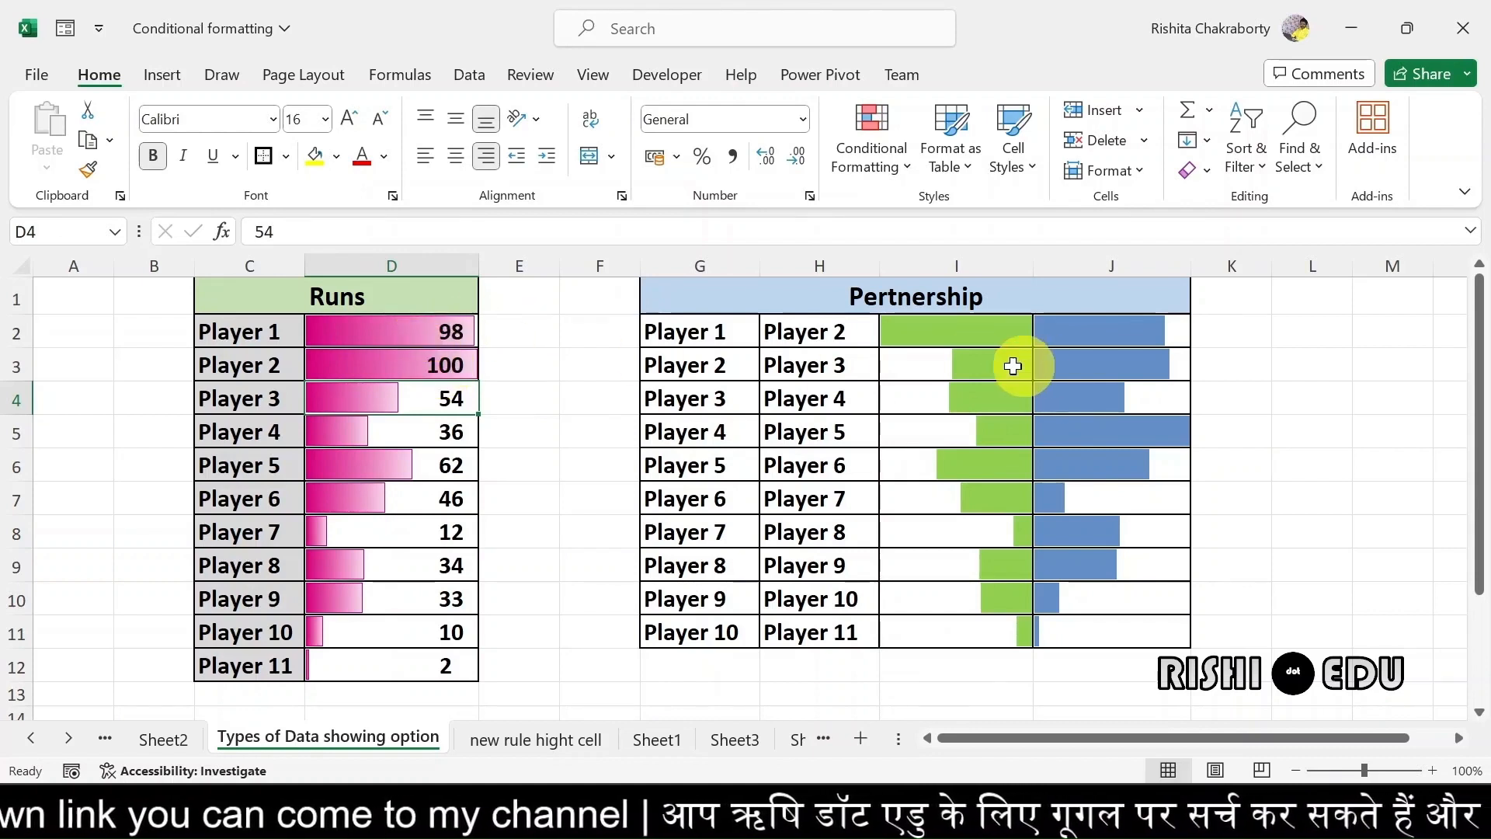
- Fill the =D2 formula from I2 down through I11 to link the remaining green-bar scores to the Runs column
{"action": "left_click", "coordinate": [954, 336]}
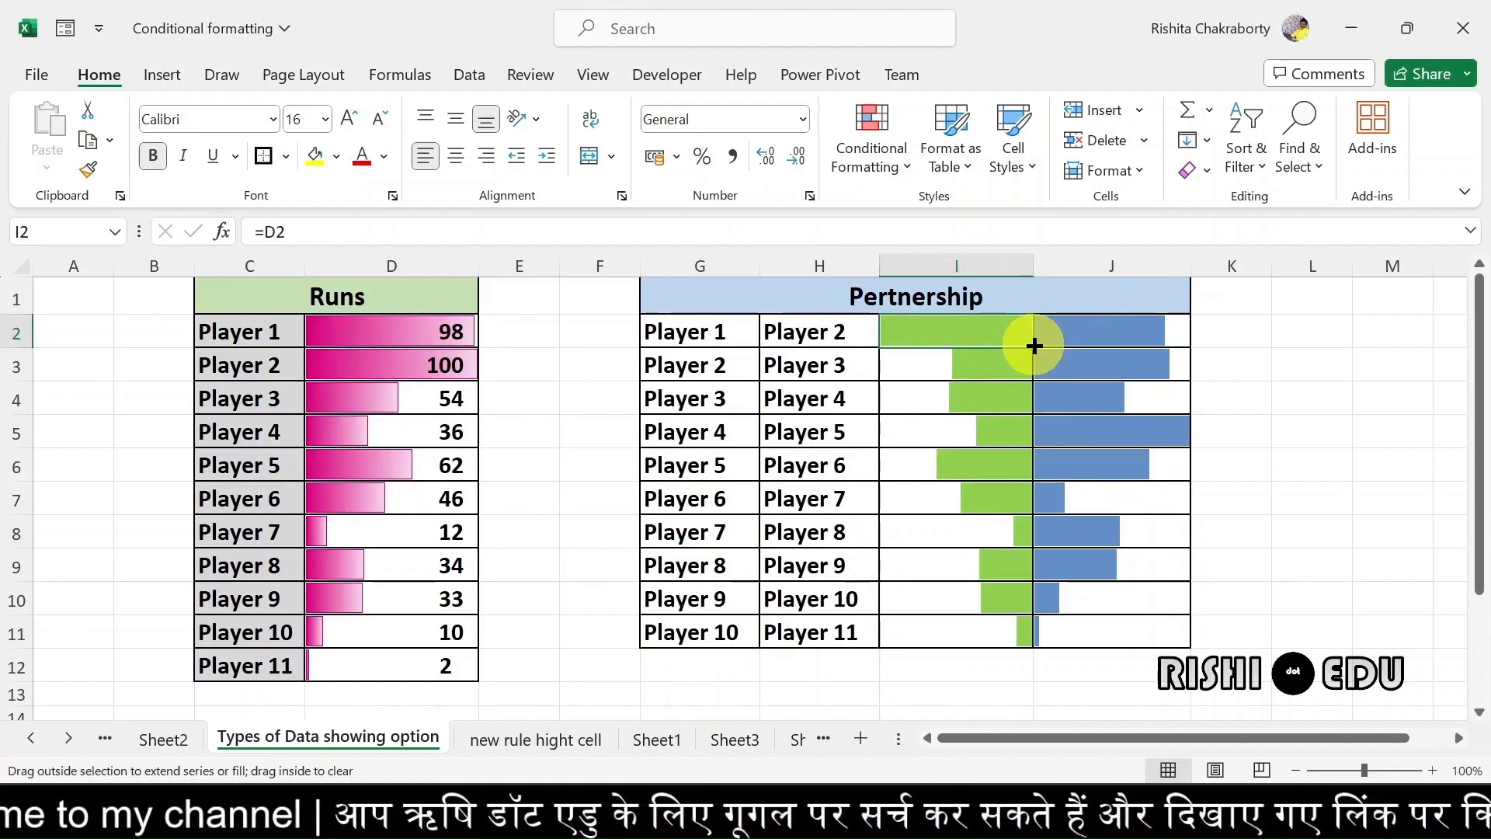
{"action": "left_click_drag", "start_coordinate": [1033, 345], "coordinate": [1032, 646]}
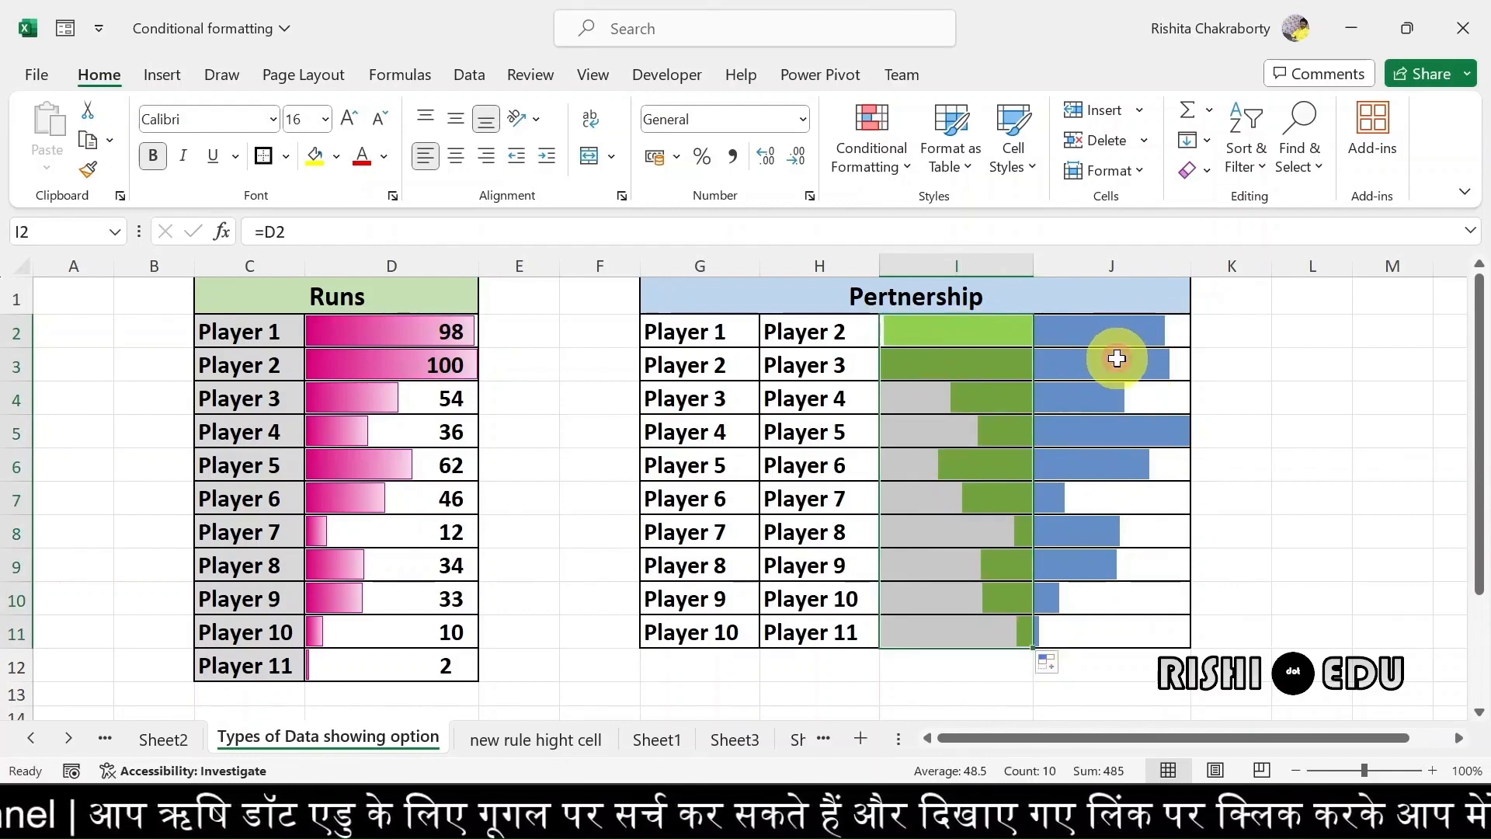
{"action": "left_click", "coordinate": [1117, 358]}
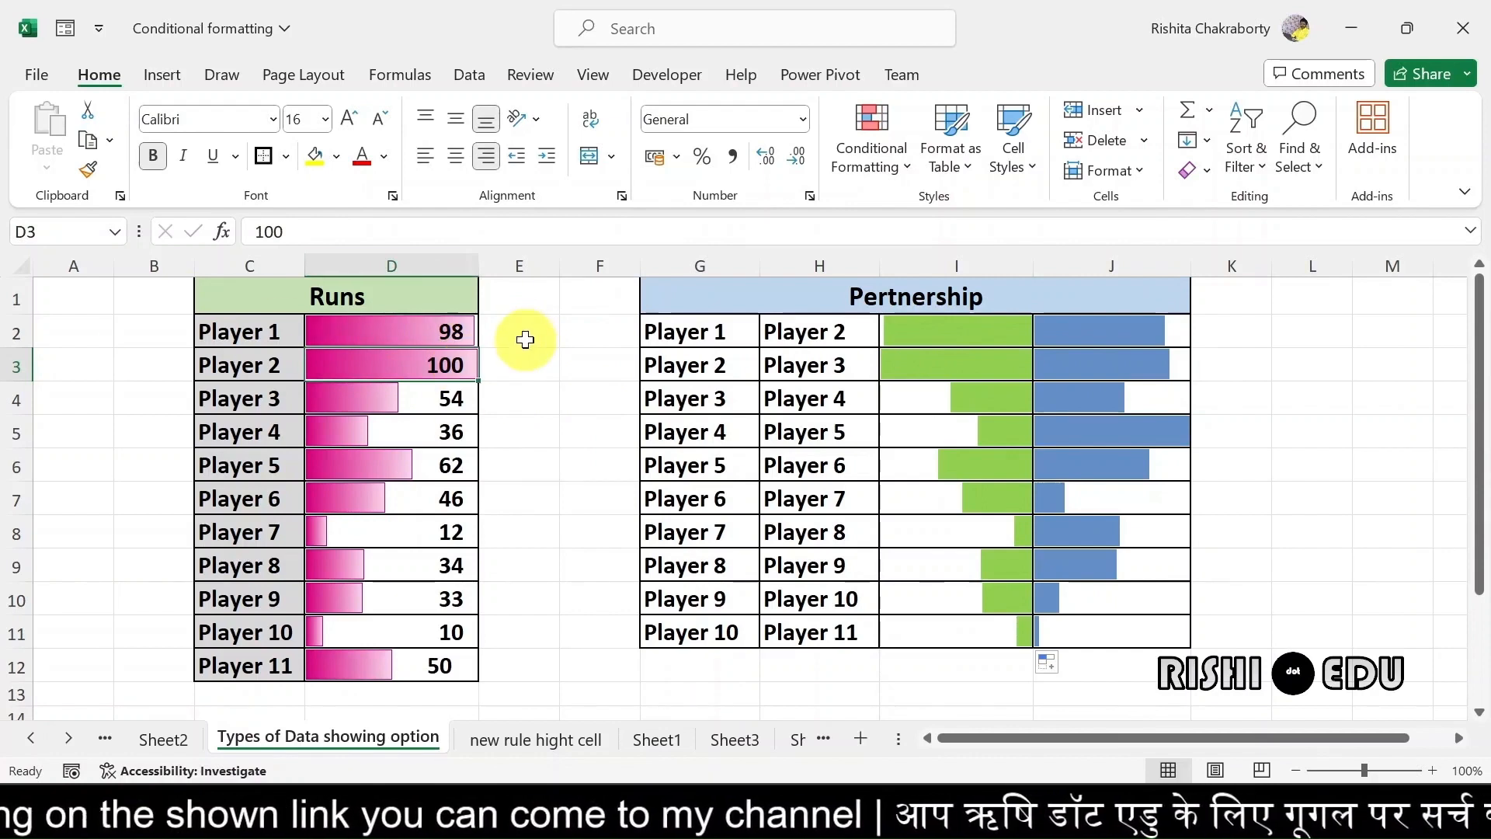
- Change Player 2's runs in D3 to 56
{"action": "left_click", "coordinate": [356, 354]}
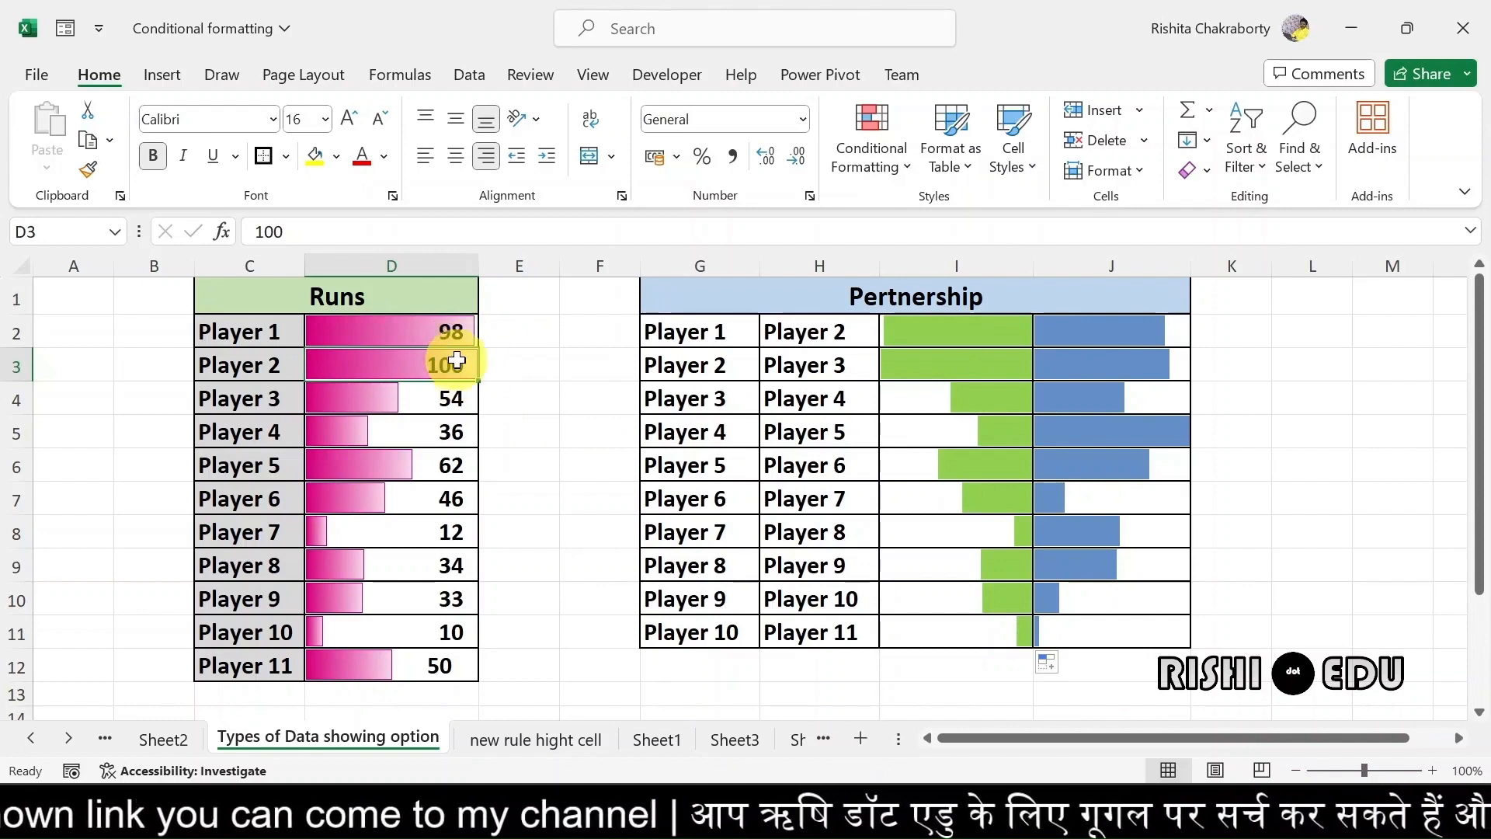
{"action": "double_click", "coordinate": [461, 363]}
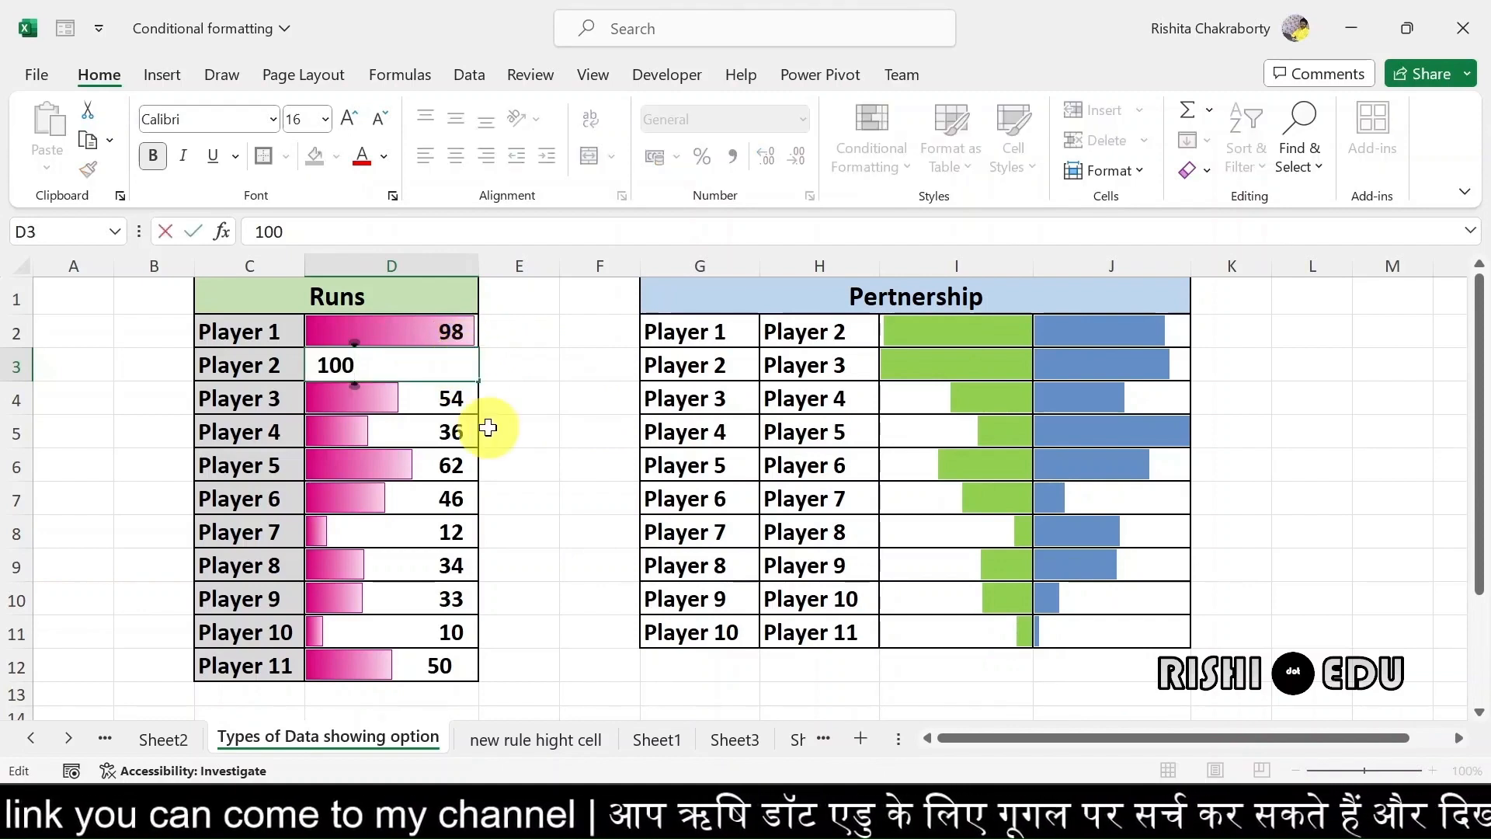
{"action": "key", "text": "BackSpace"}
{"action": "key", "text": "BackSpace"}
{"action": "key", "text": "BackSpace"}
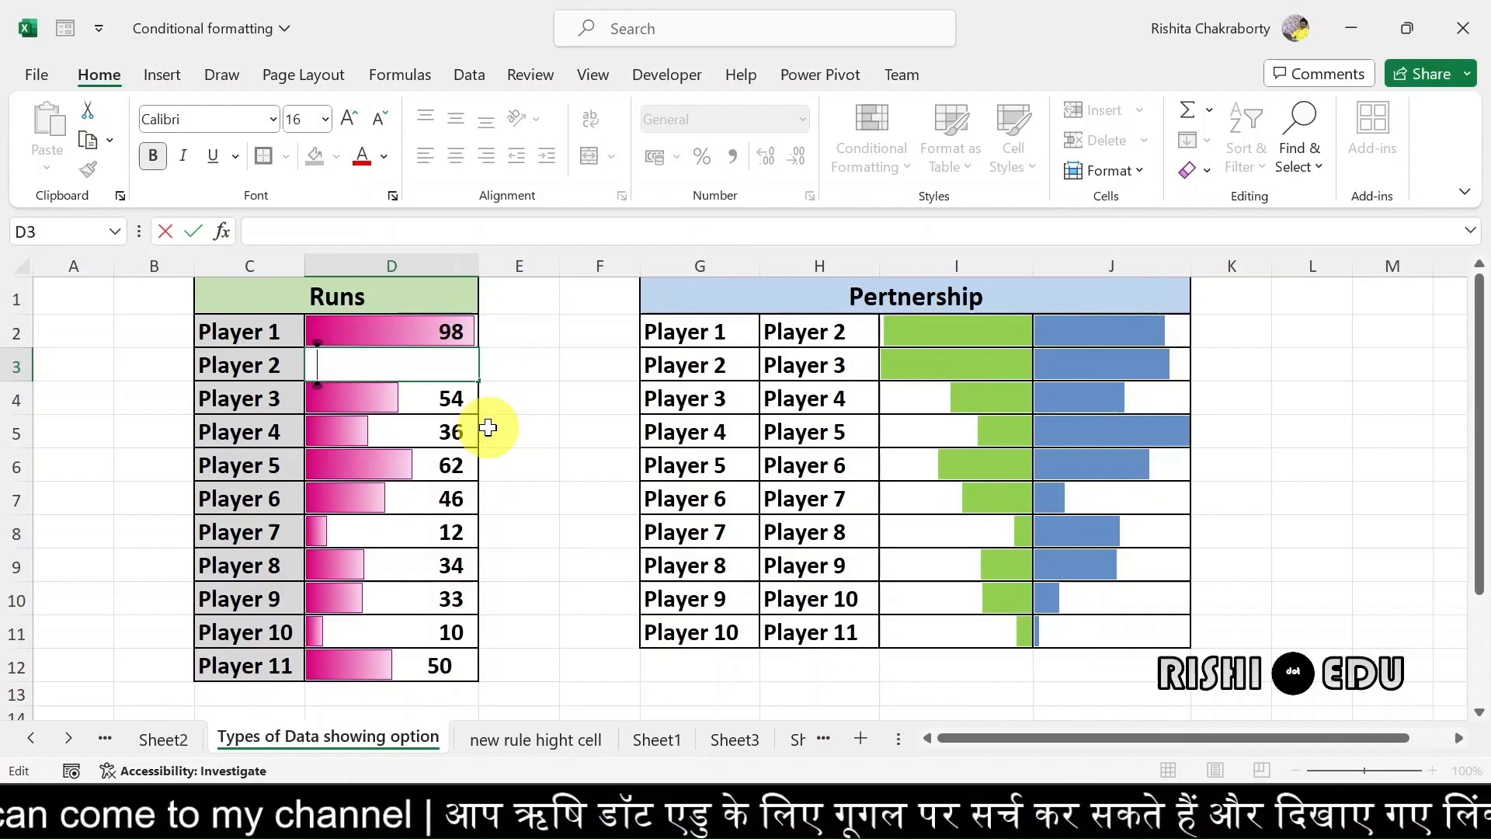
{"action": "type", "text": "56"}
{"action": "key", "text": "Return"}
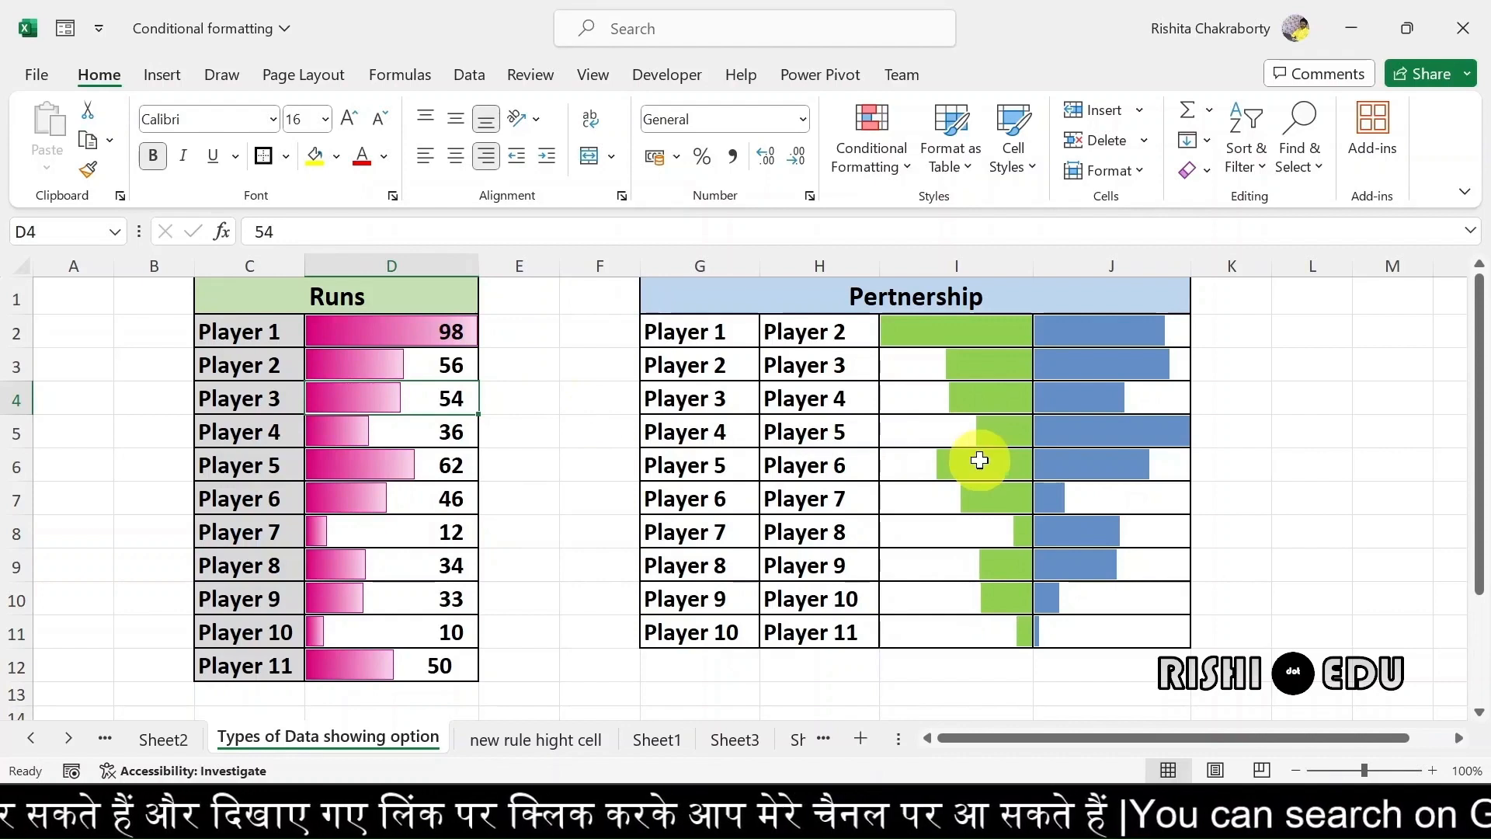
{"action": "left_click", "coordinate": [913, 165]}
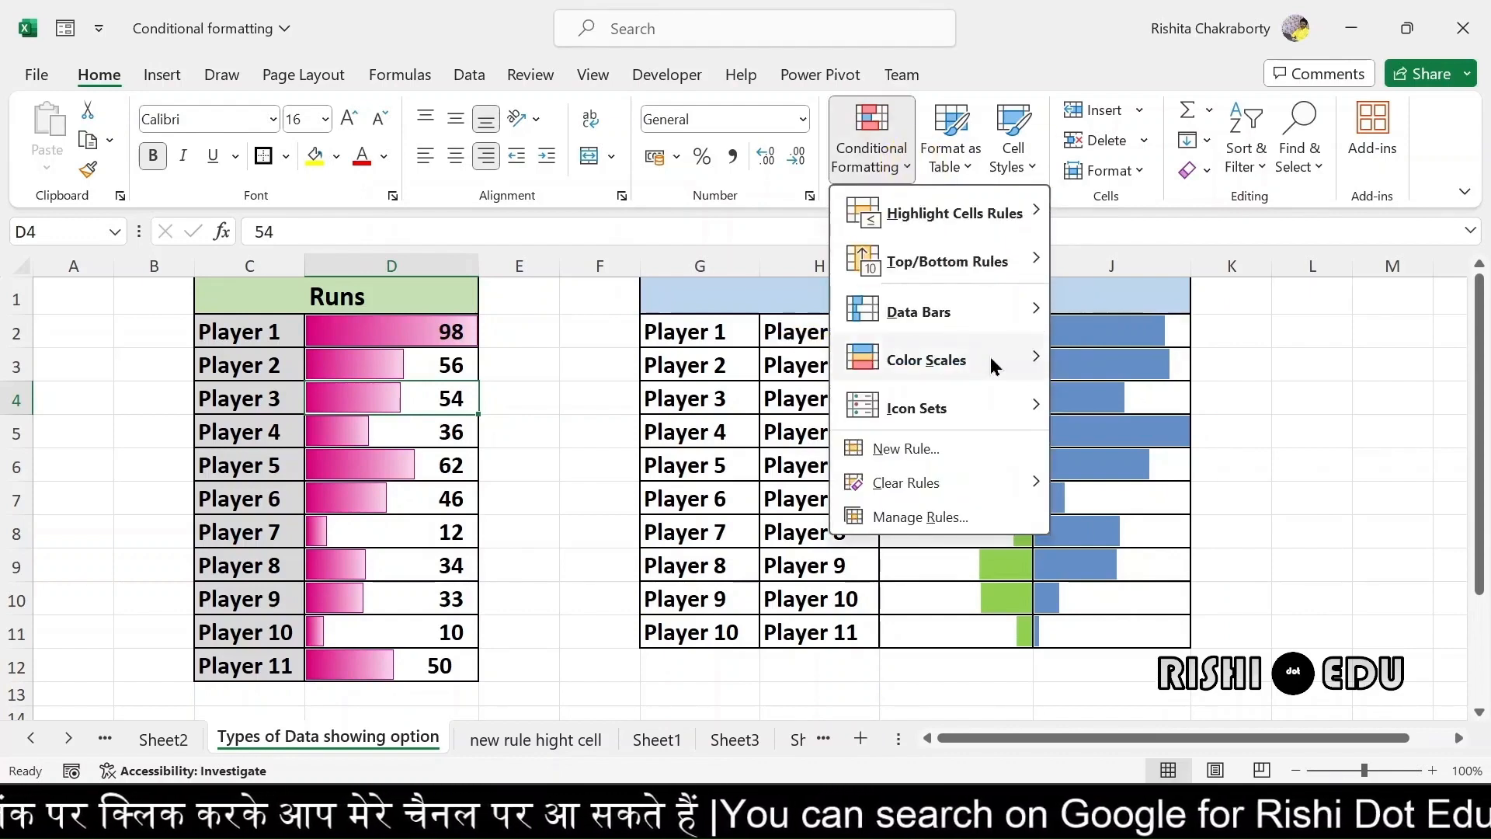
{"action": "mouse_move", "coordinate": [948, 359]}
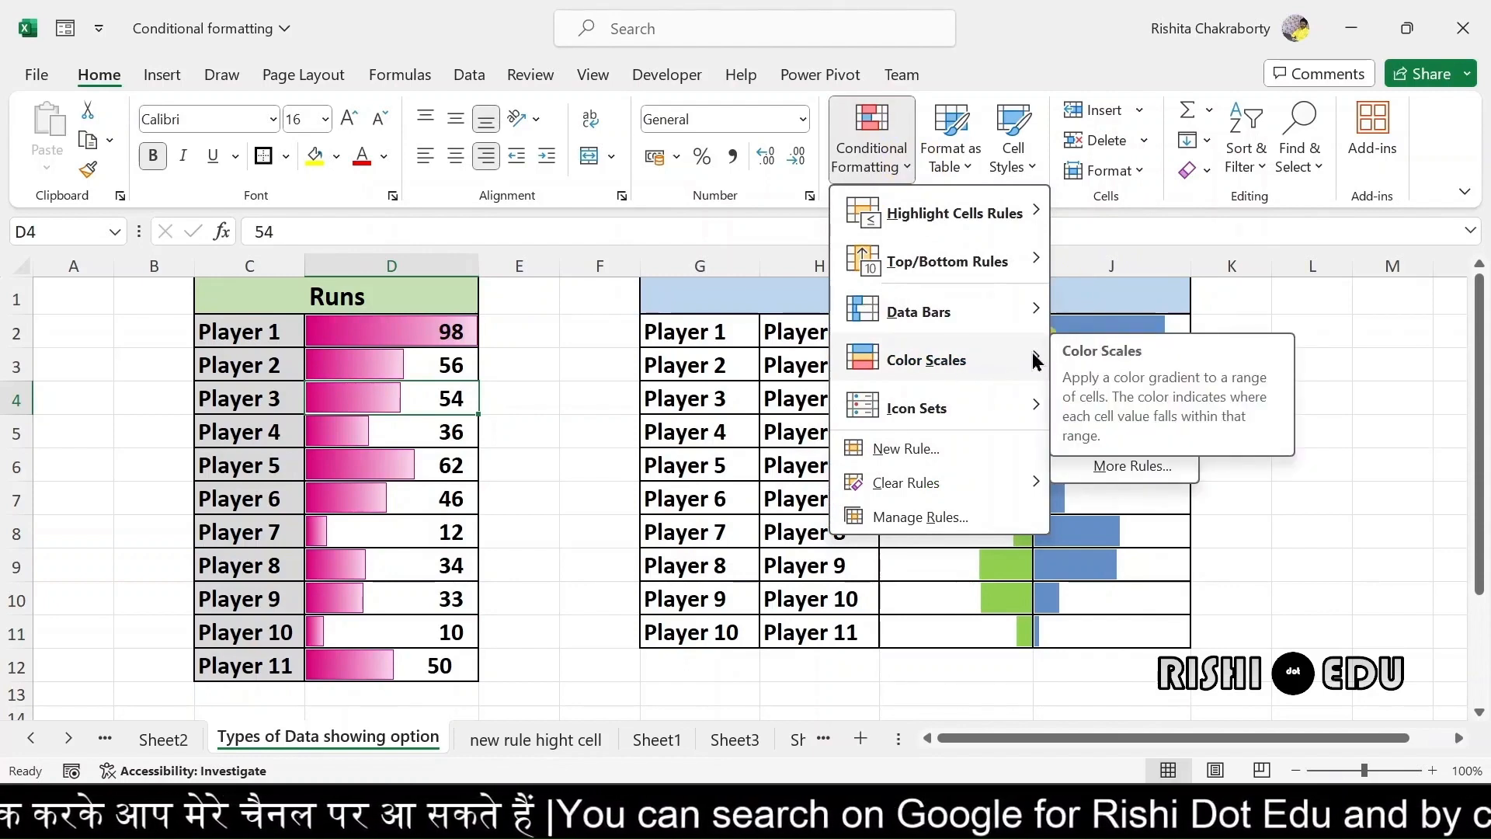
{"action": "left_click", "coordinate": [1317, 563]}
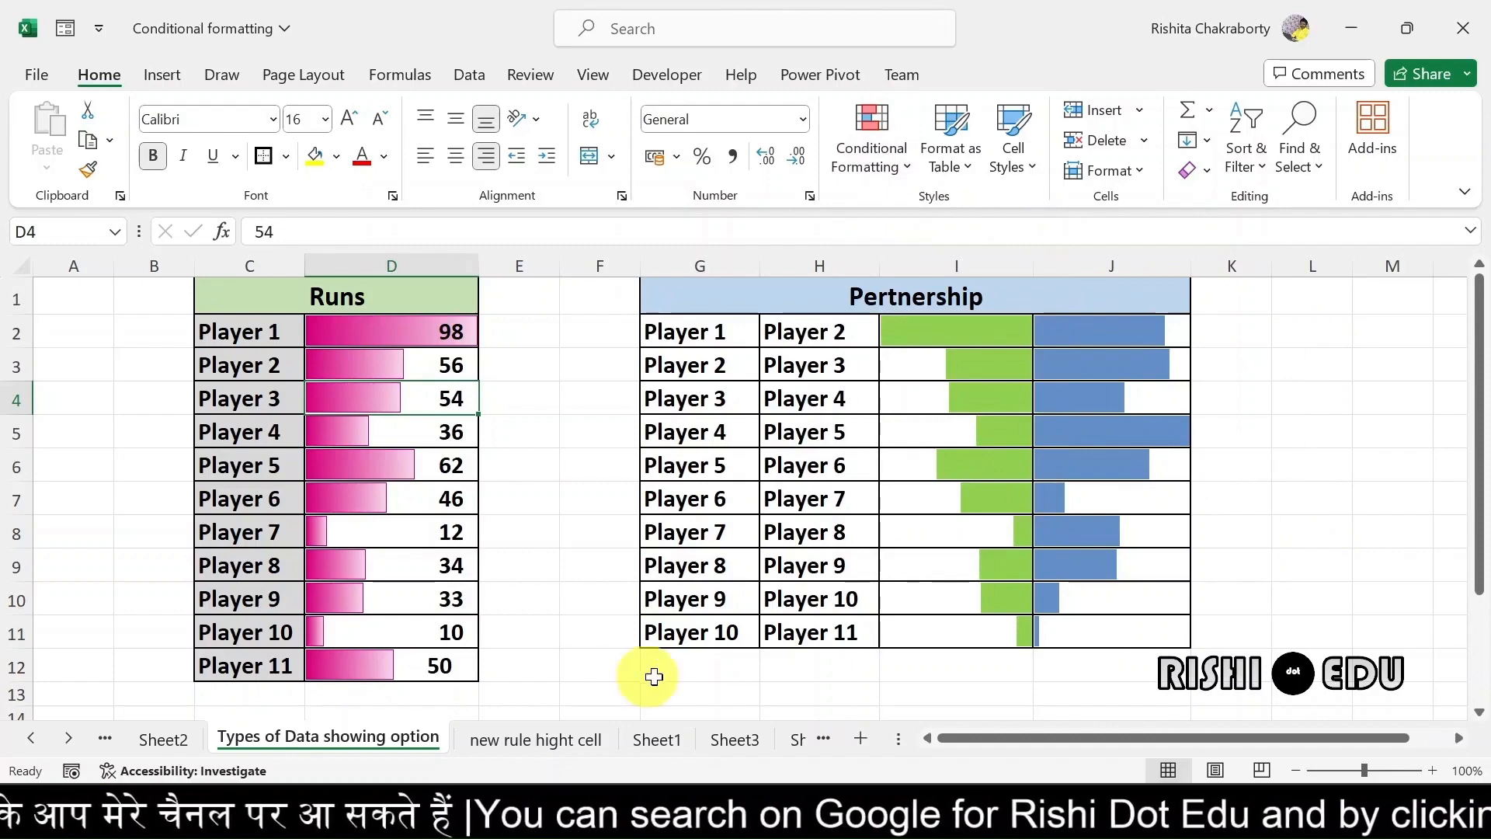
- On the "Highlight cell" sheet, select the Sub 5 marks in H3:H10 and preview a color scale with red for the highest marks
{"action": "left_click", "coordinate": [161, 738]}
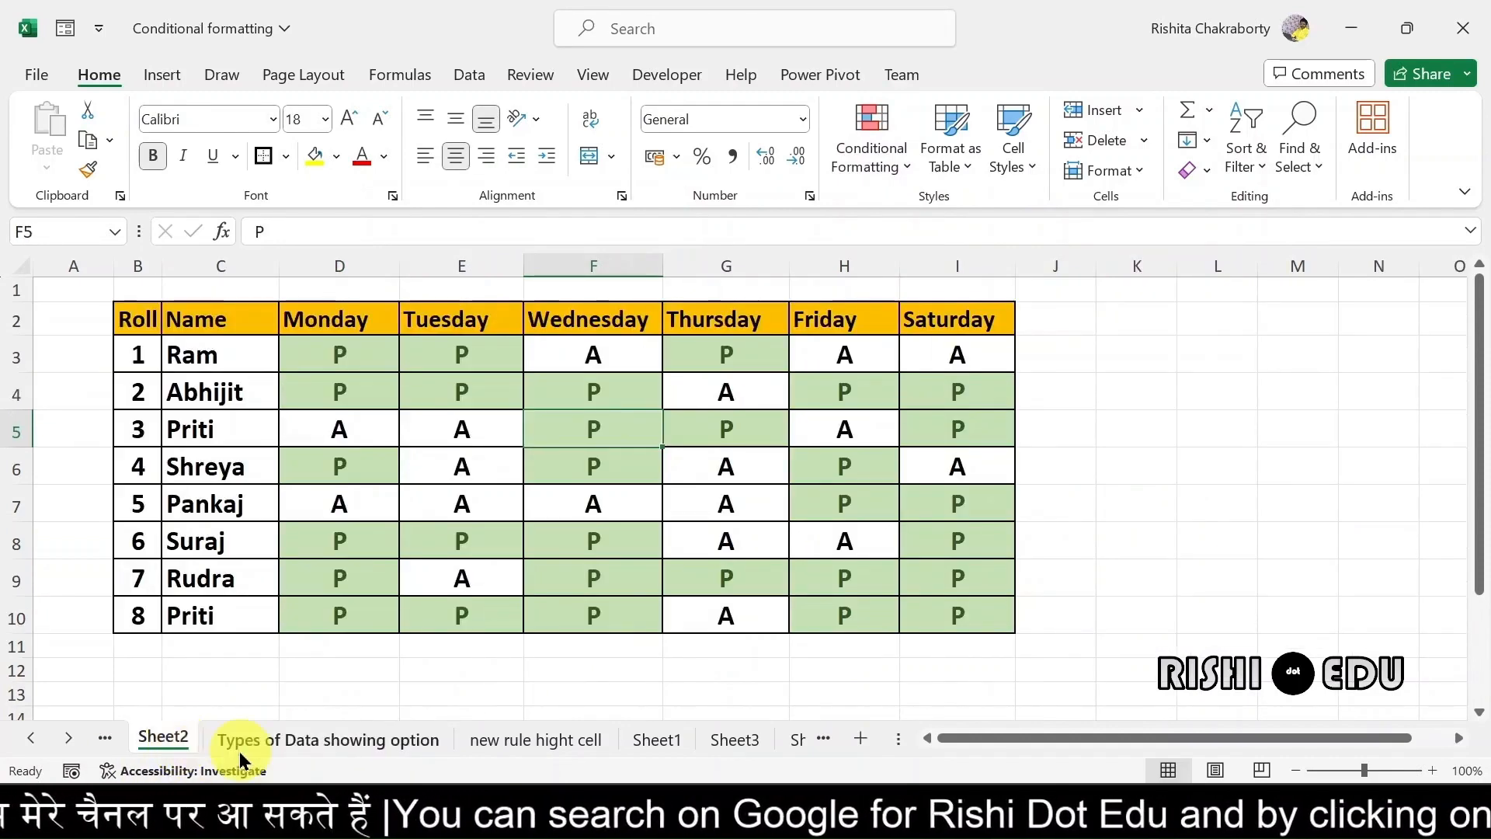
{"action": "left_click", "coordinate": [106, 738]}
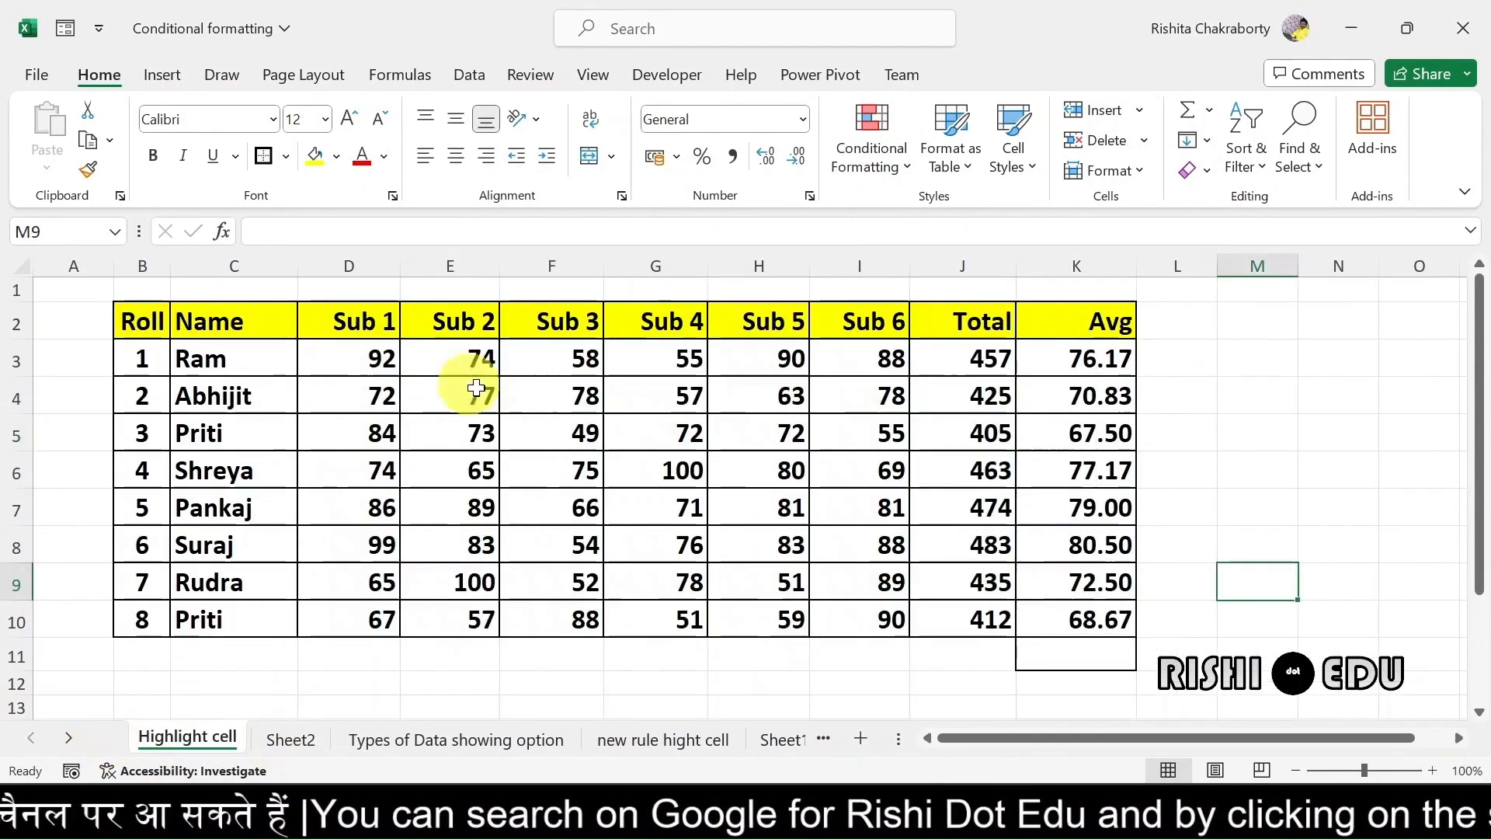
{"action": "left_click", "coordinate": [568, 359]}
{"action": "left_click_drag", "start_coordinate": [567, 360], "coordinate": [672, 615]}
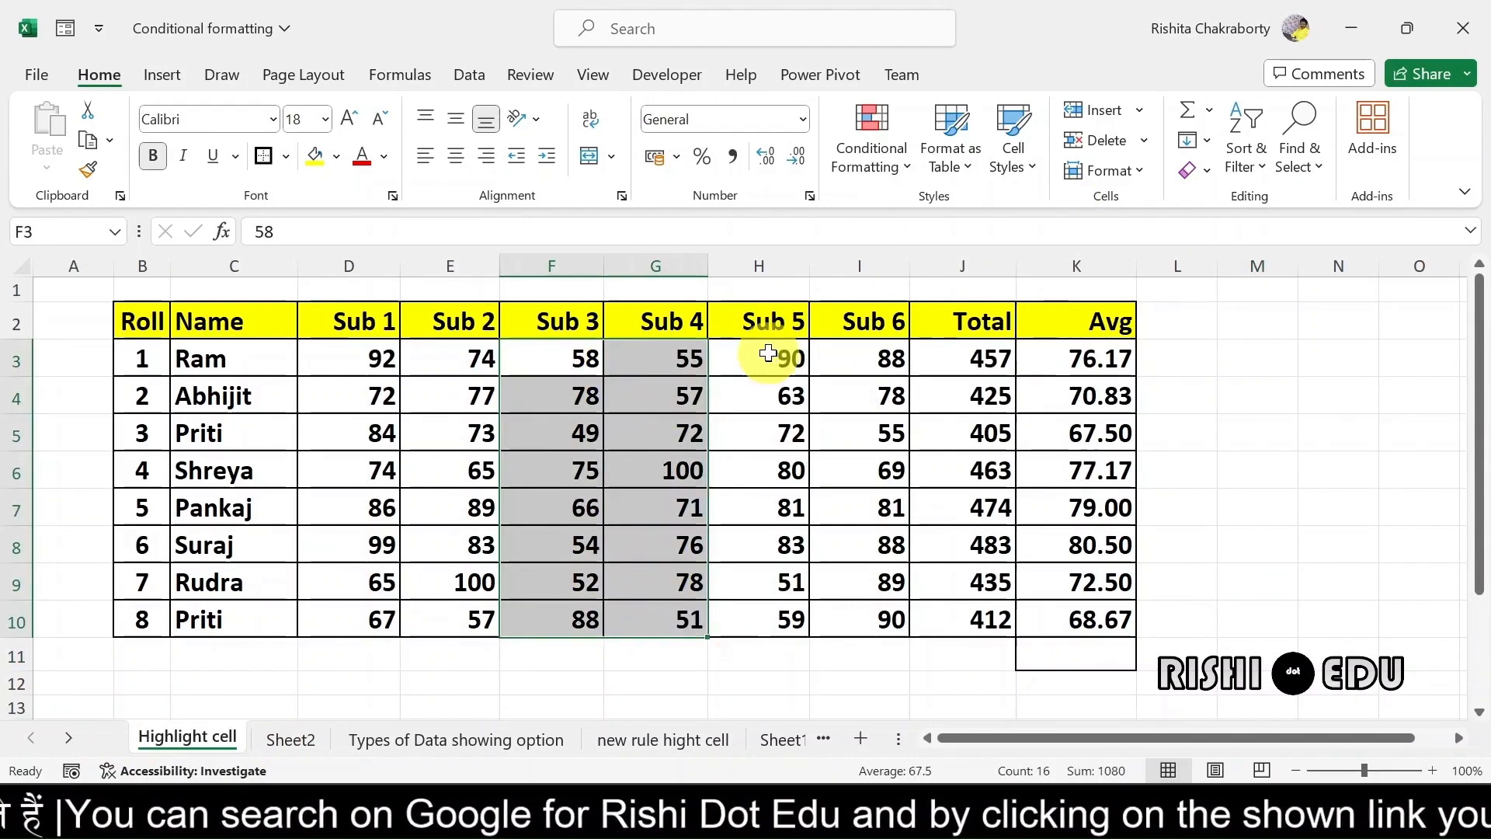
{"action": "left_click_drag", "start_coordinate": [772, 345], "coordinate": [780, 621]}
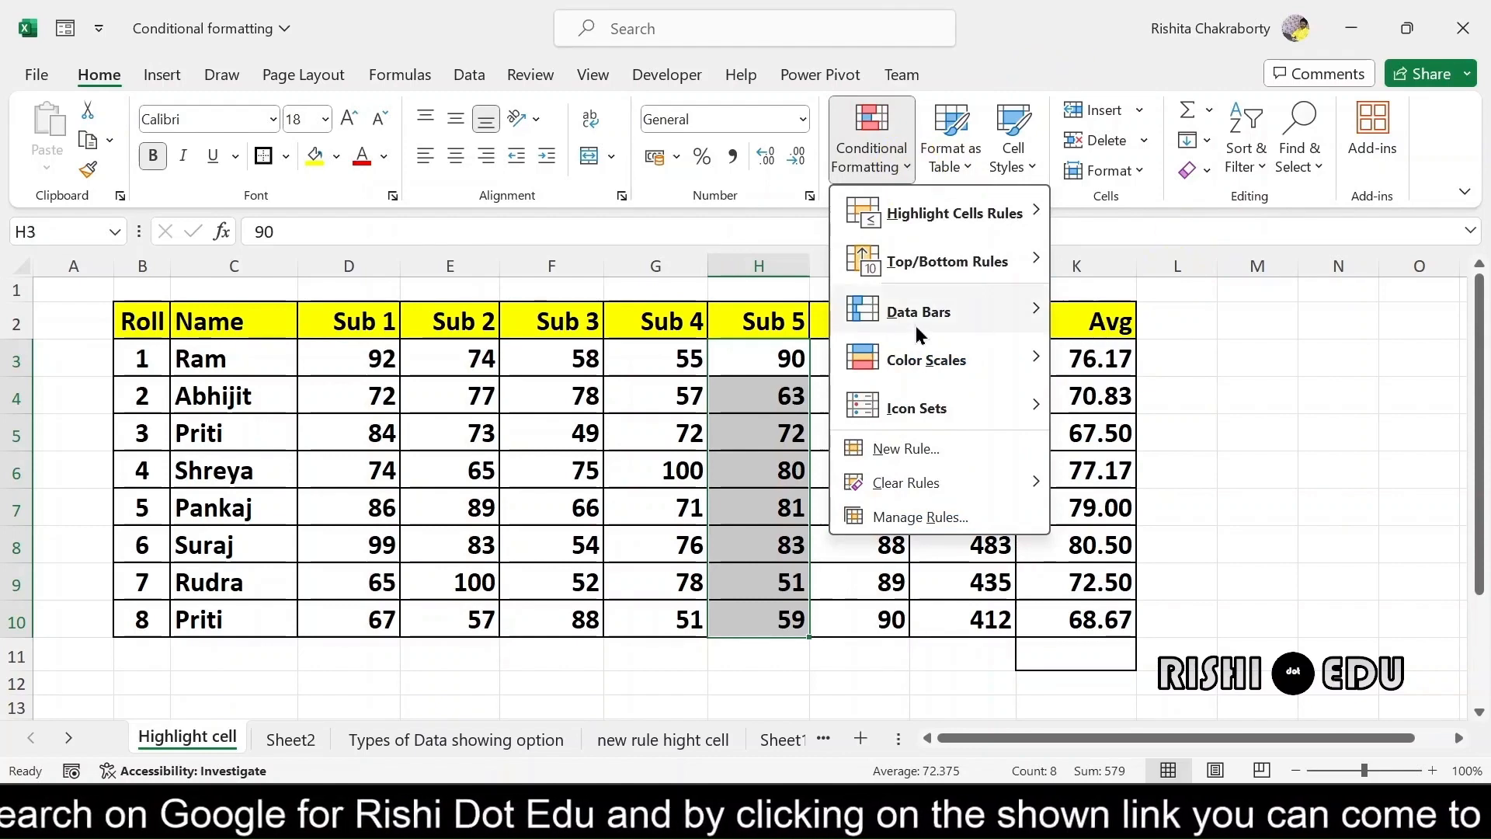
{"action": "mouse_move", "coordinate": [959, 359]}
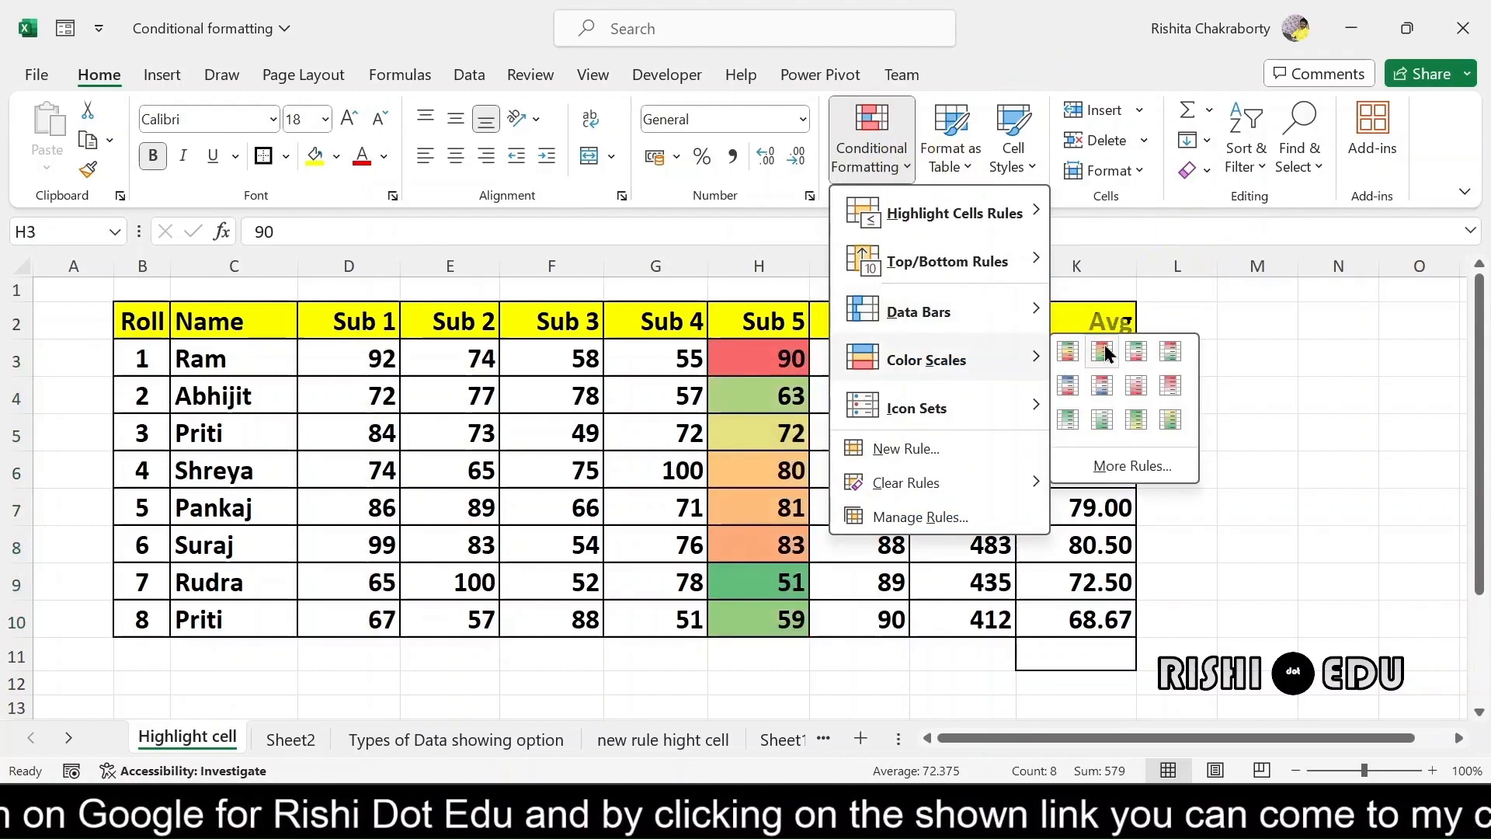